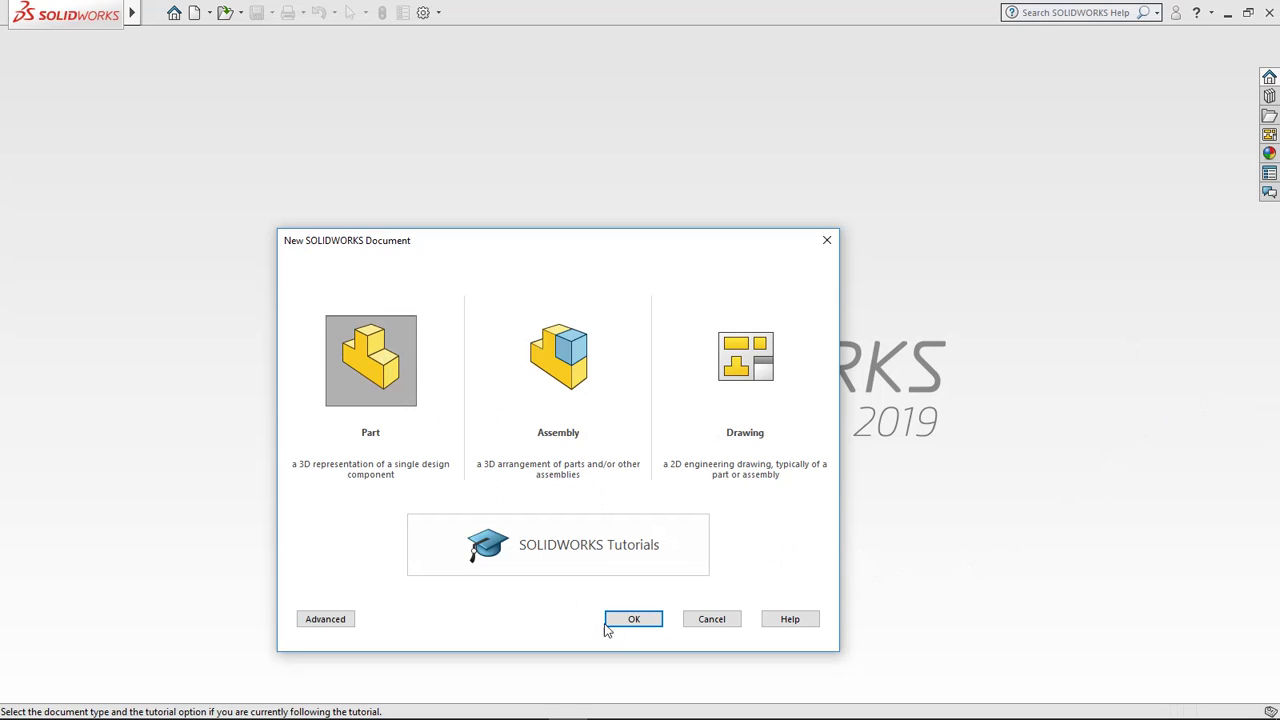
Step: Create a new part and start a Revolved Boss/Base with its profile sketch on the Right Plane
left_click(647, 616)
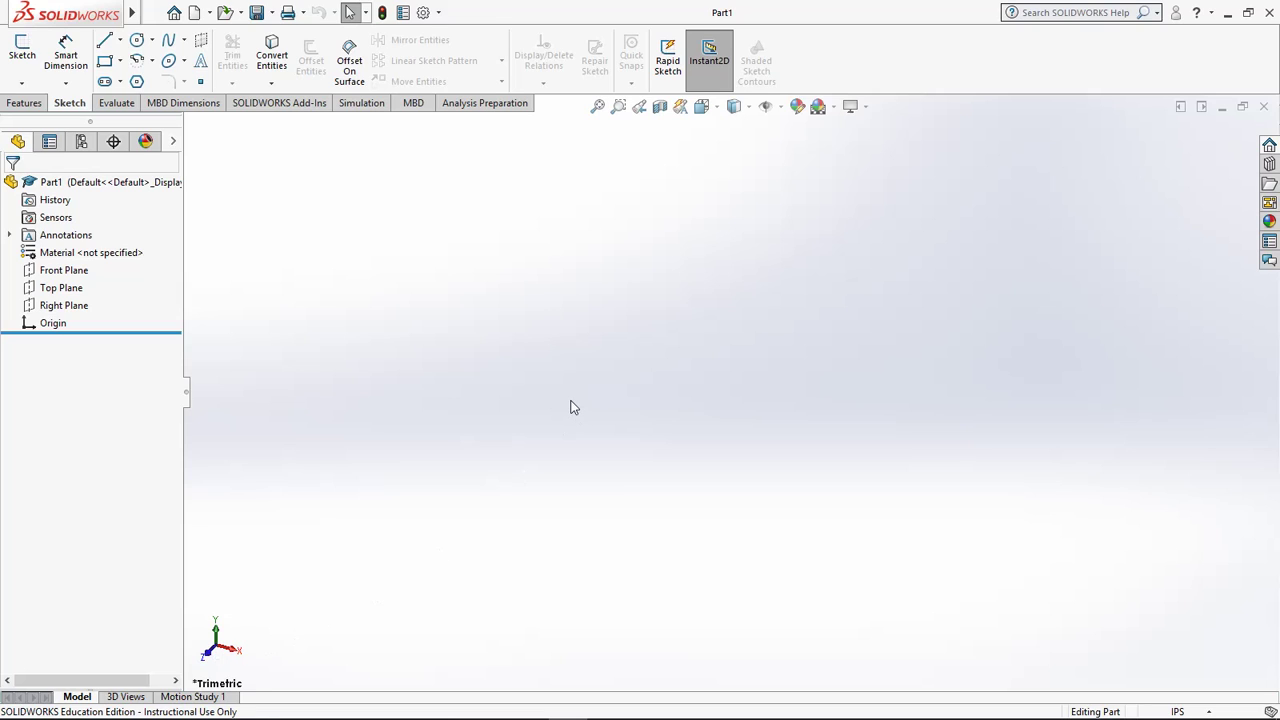
left_click(25, 103)
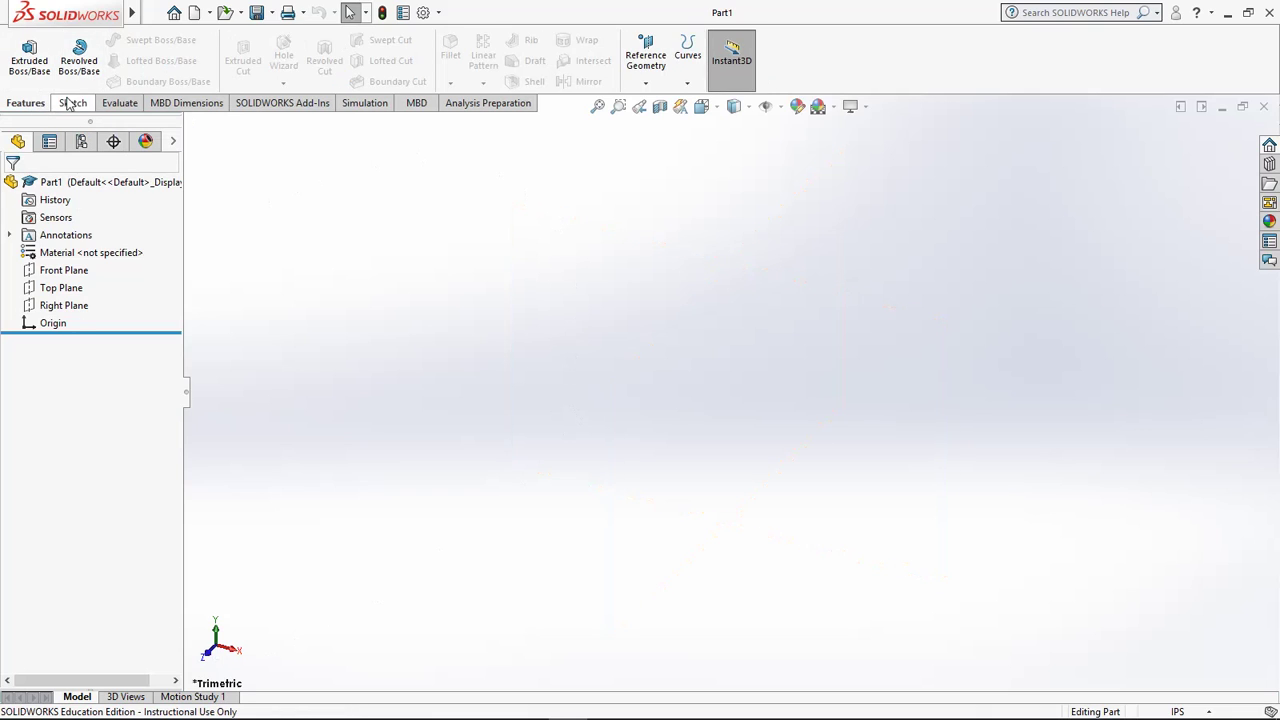
left_click(80, 65)
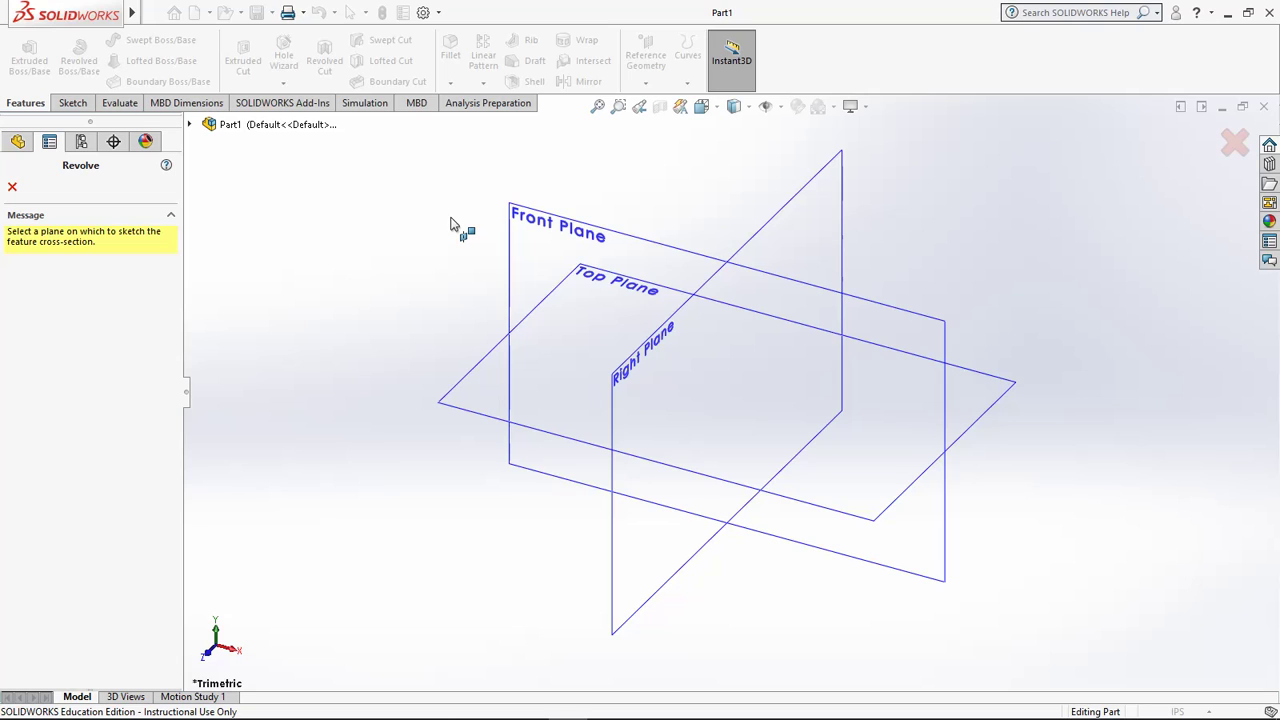
left_click(770, 241)
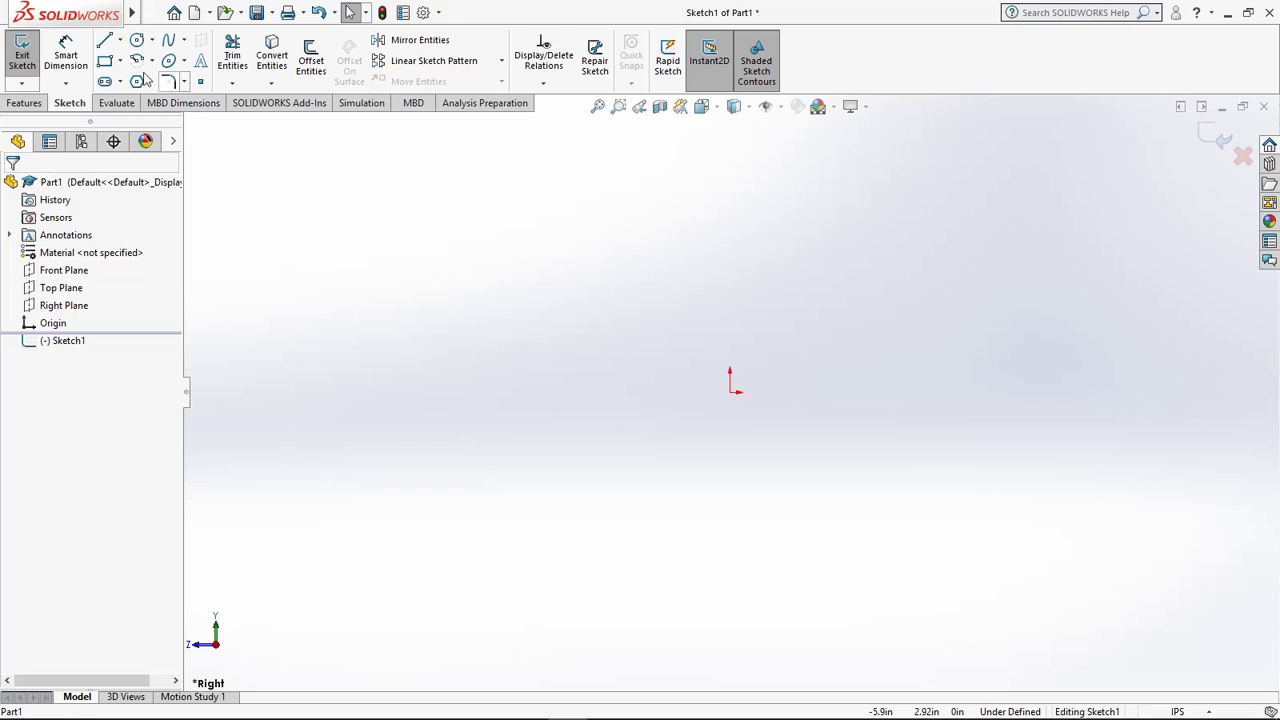
Step: Sketch a wide, flat corner rectangle above the origin as the revolve profile
left_click(105, 60)
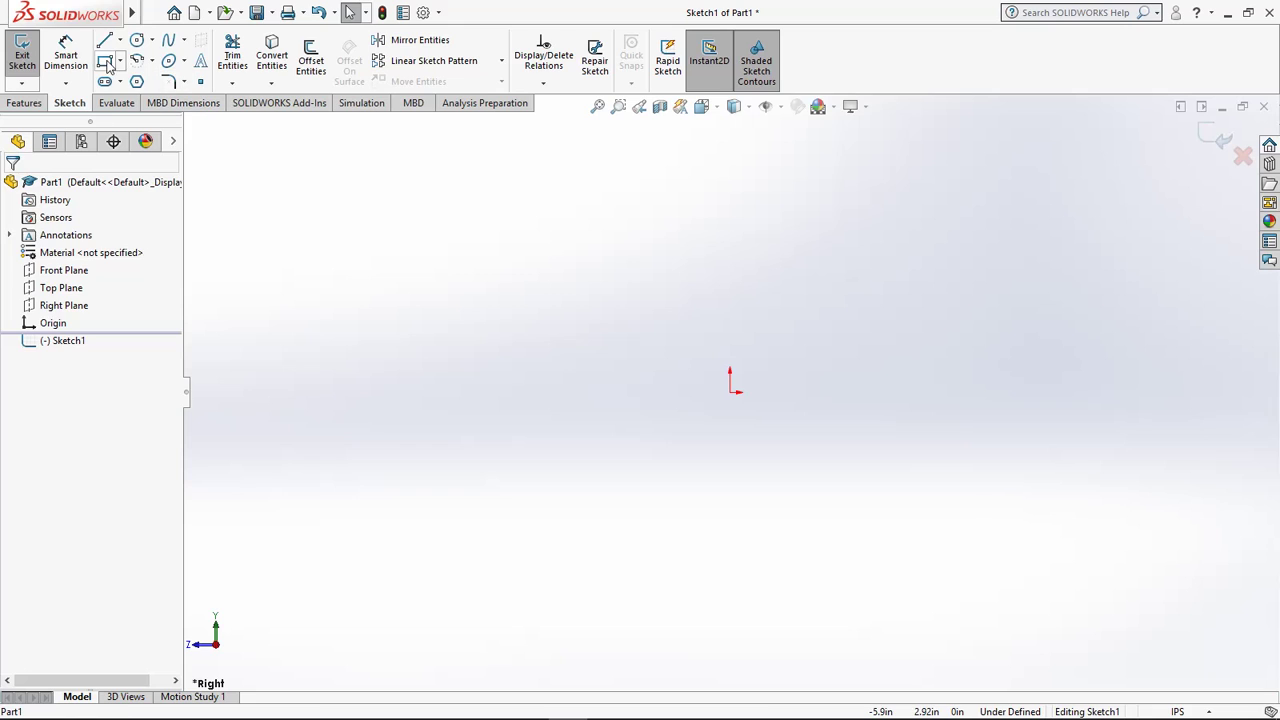
left_click(660, 181)
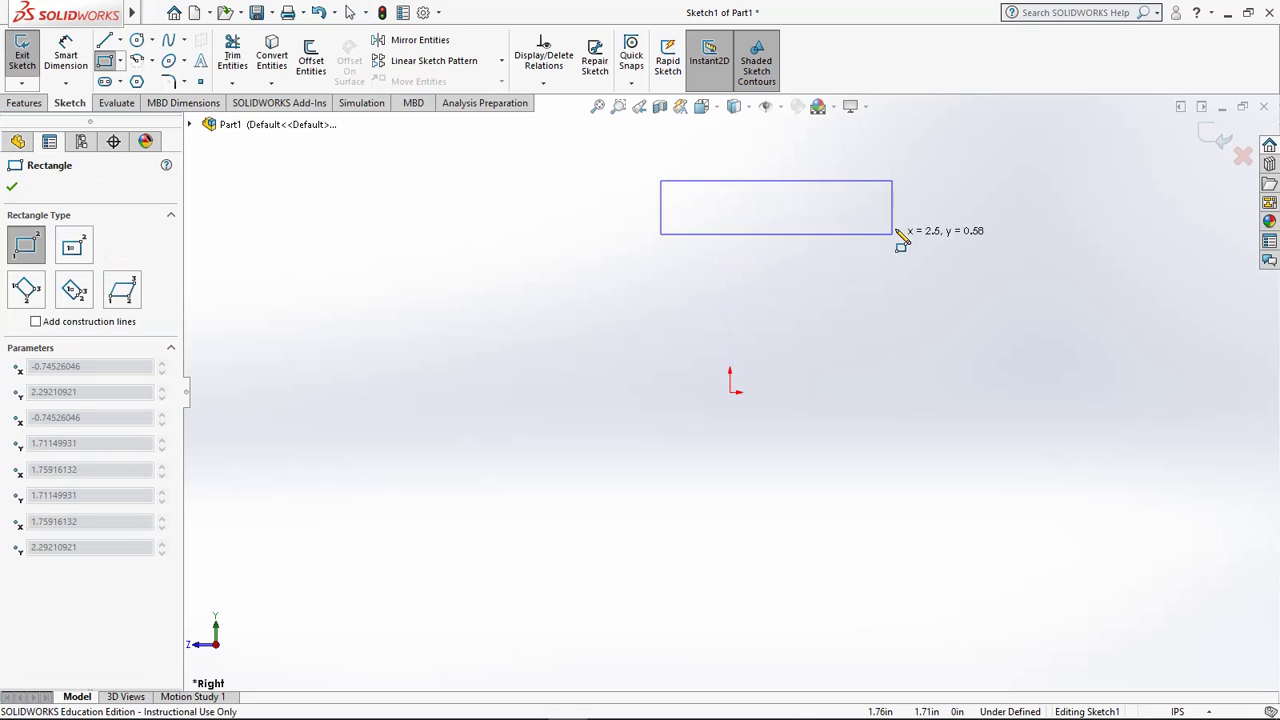
left_click(833, 222)
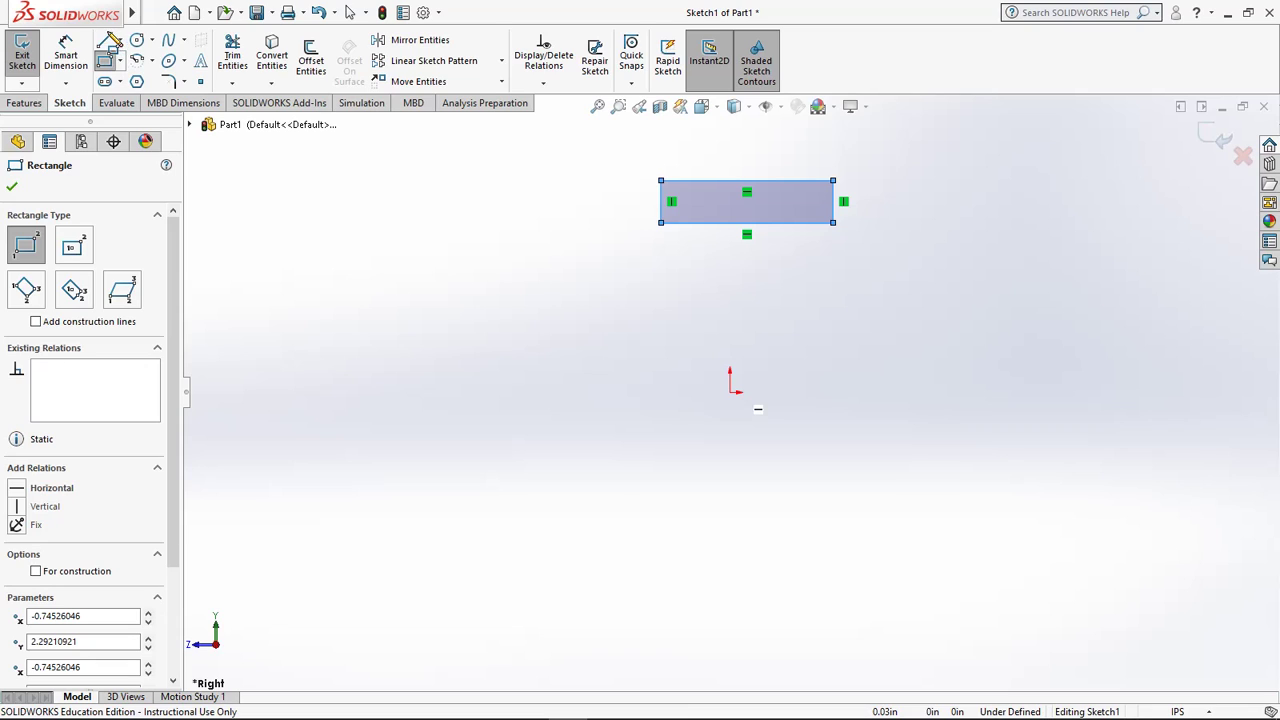
Step: Sketch a horizontal line about 4.81 in long through the origin below the rectangle and make it construction geometry
left_click(104, 40)
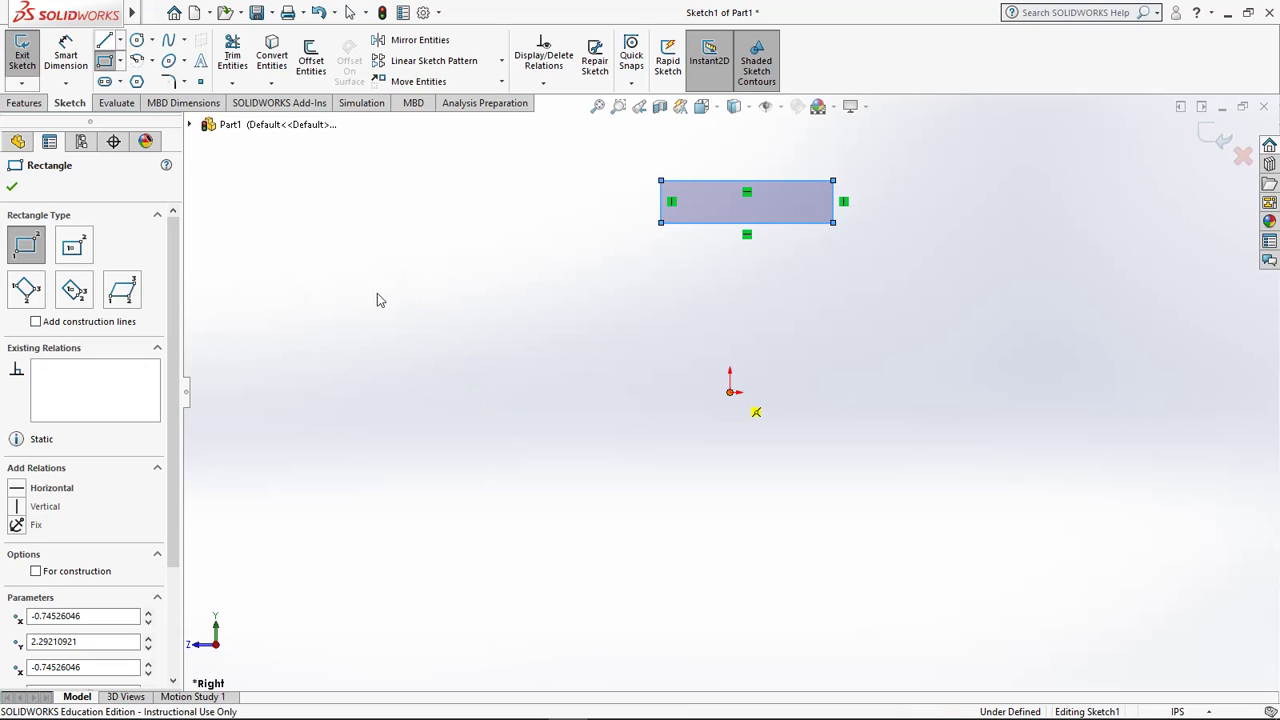
left_click(104, 52)
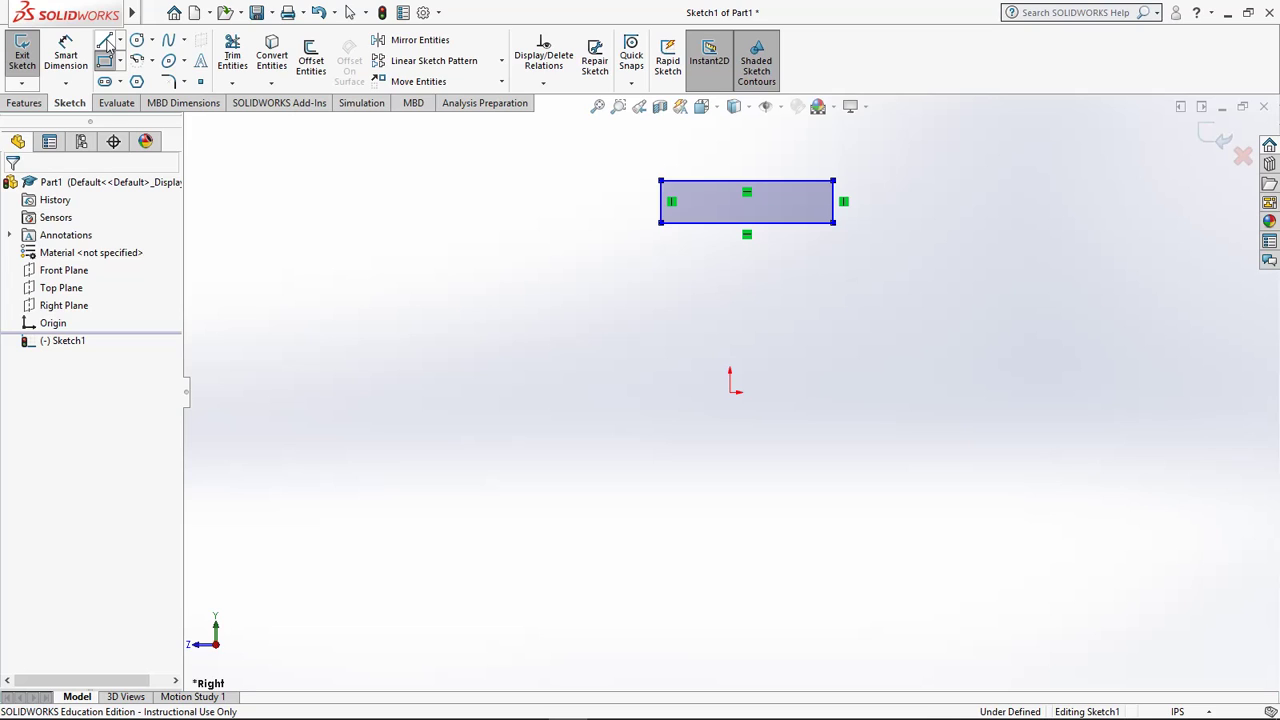
left_click(104, 41)
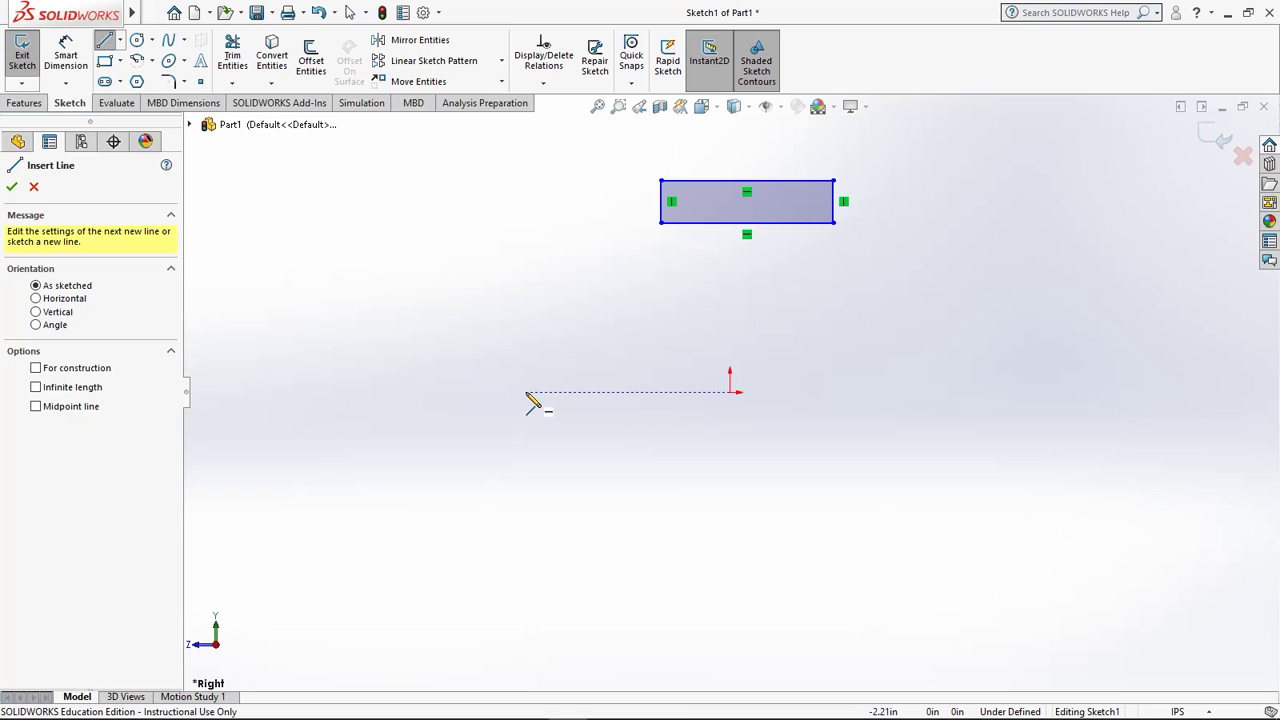
left_click(526, 391)
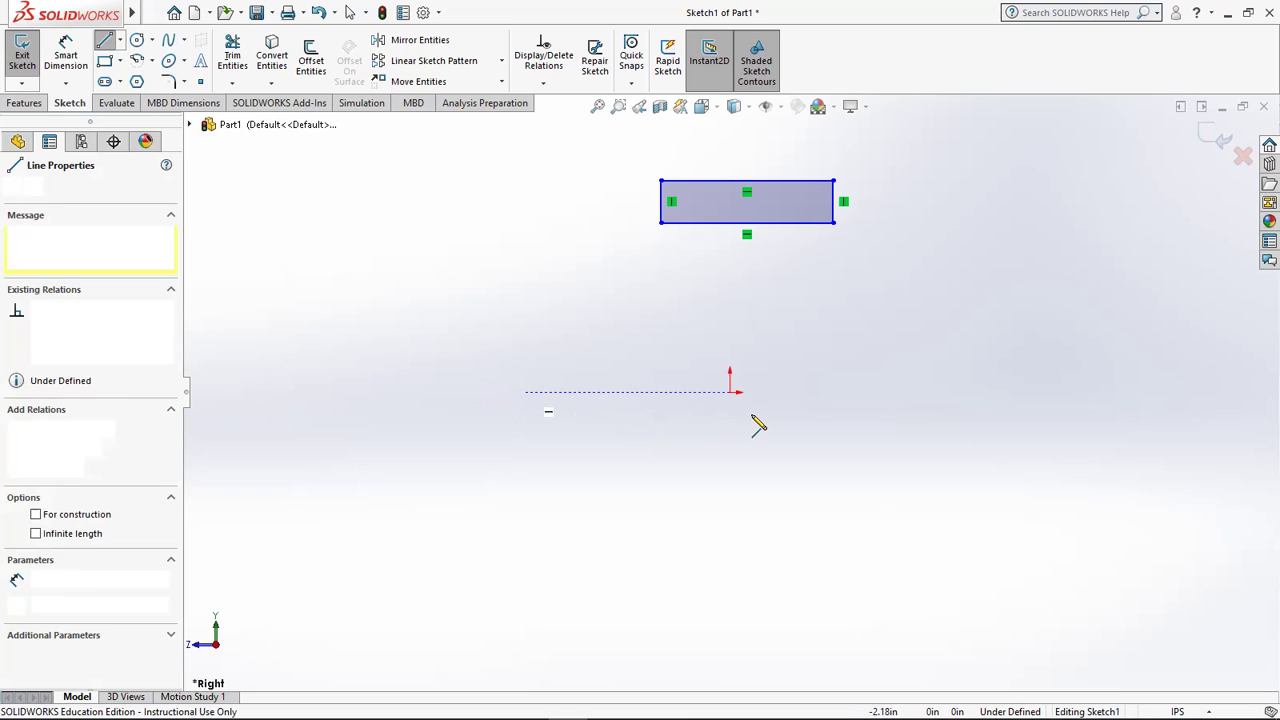
left_click(970, 392)
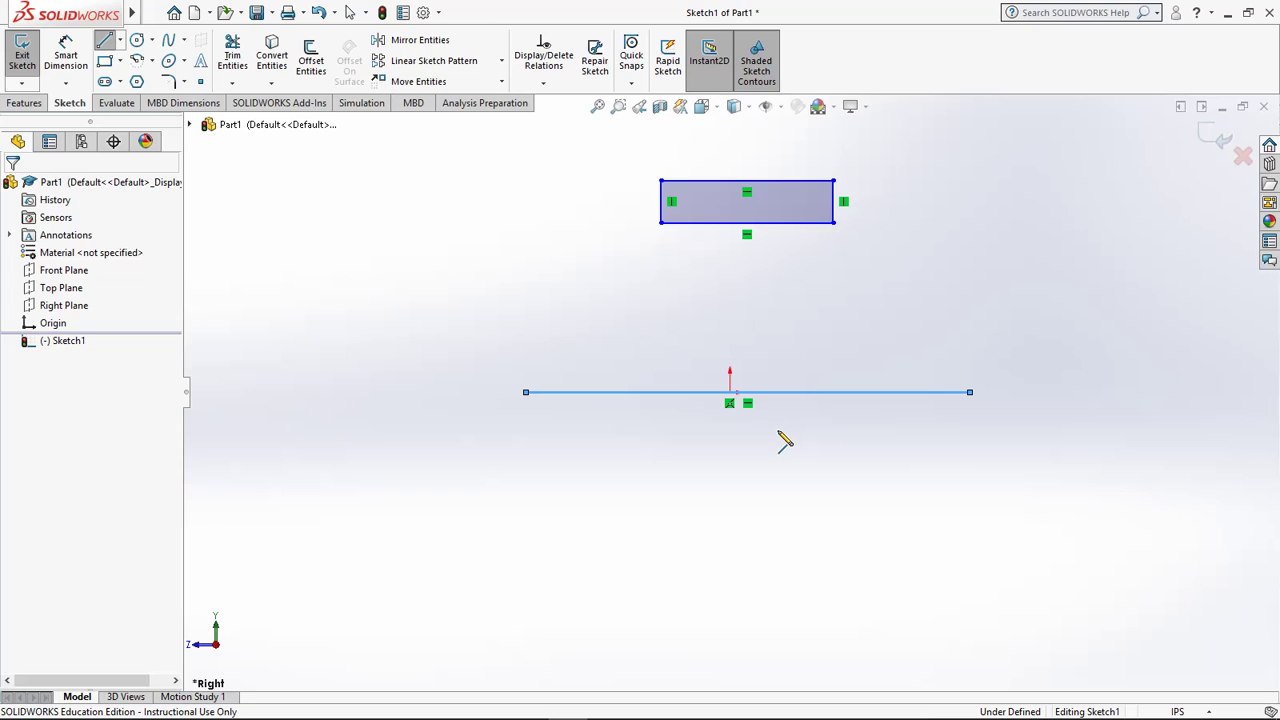
key("Escape")
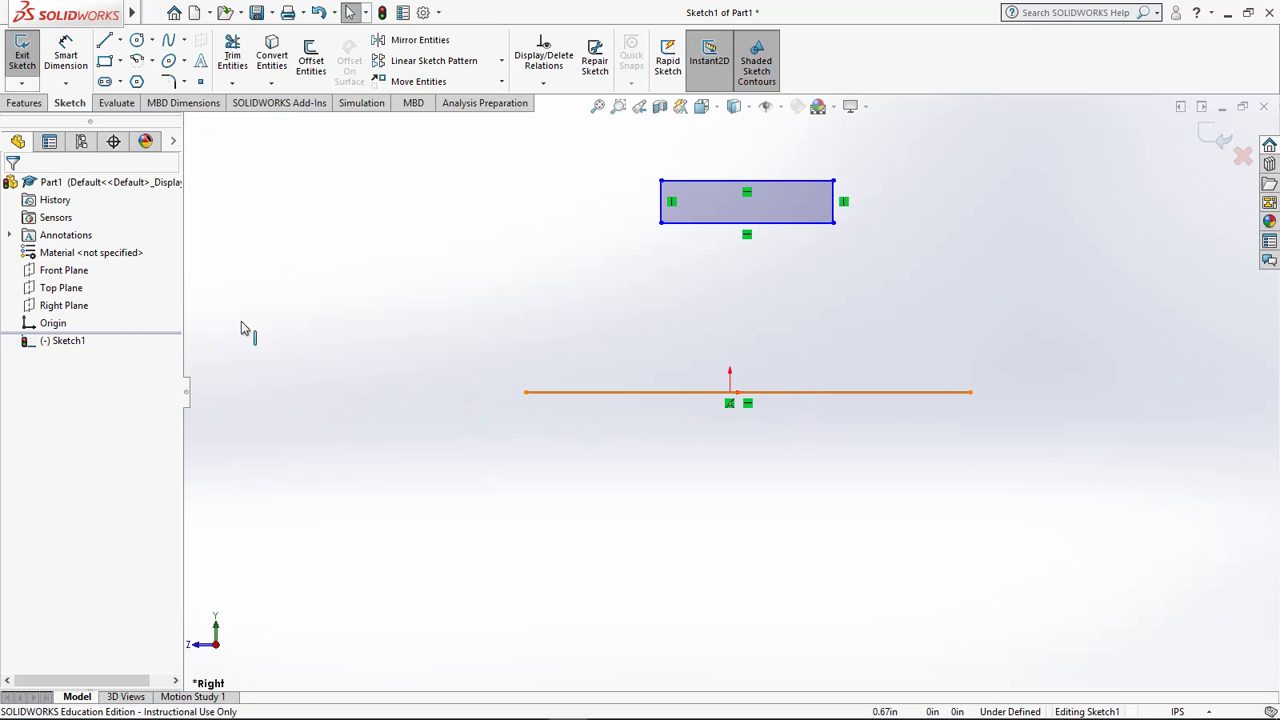
right_click(613, 394)
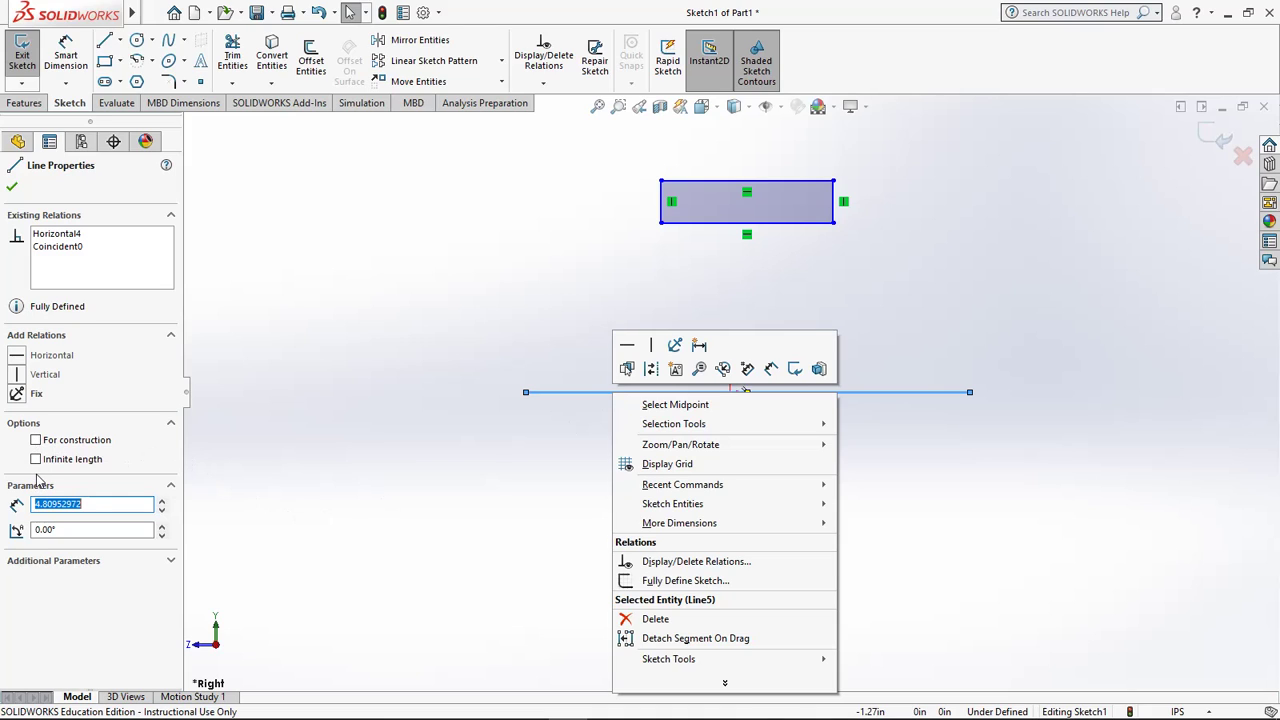
left_click(36, 440)
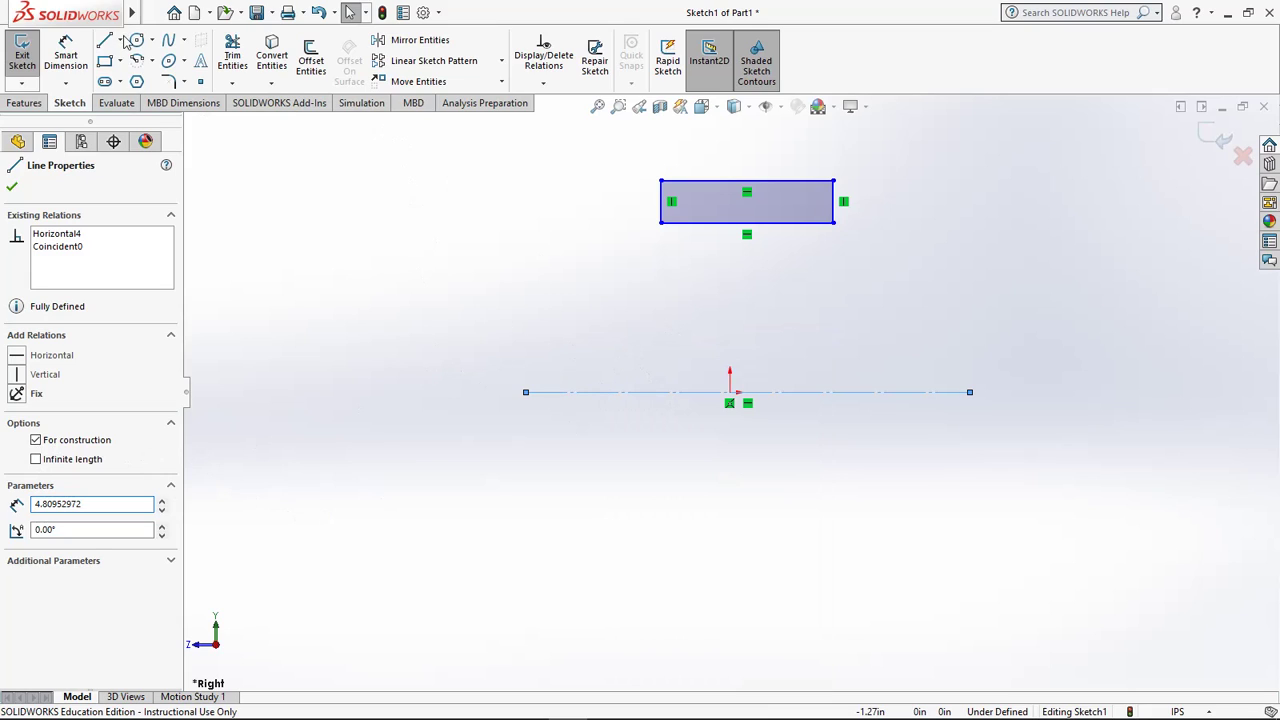
Step: Draw a centerline about 4.81 in long below the rectangle, starting at the existing construction line's left endpoint
left_click(120, 40)
left_click(125, 84)
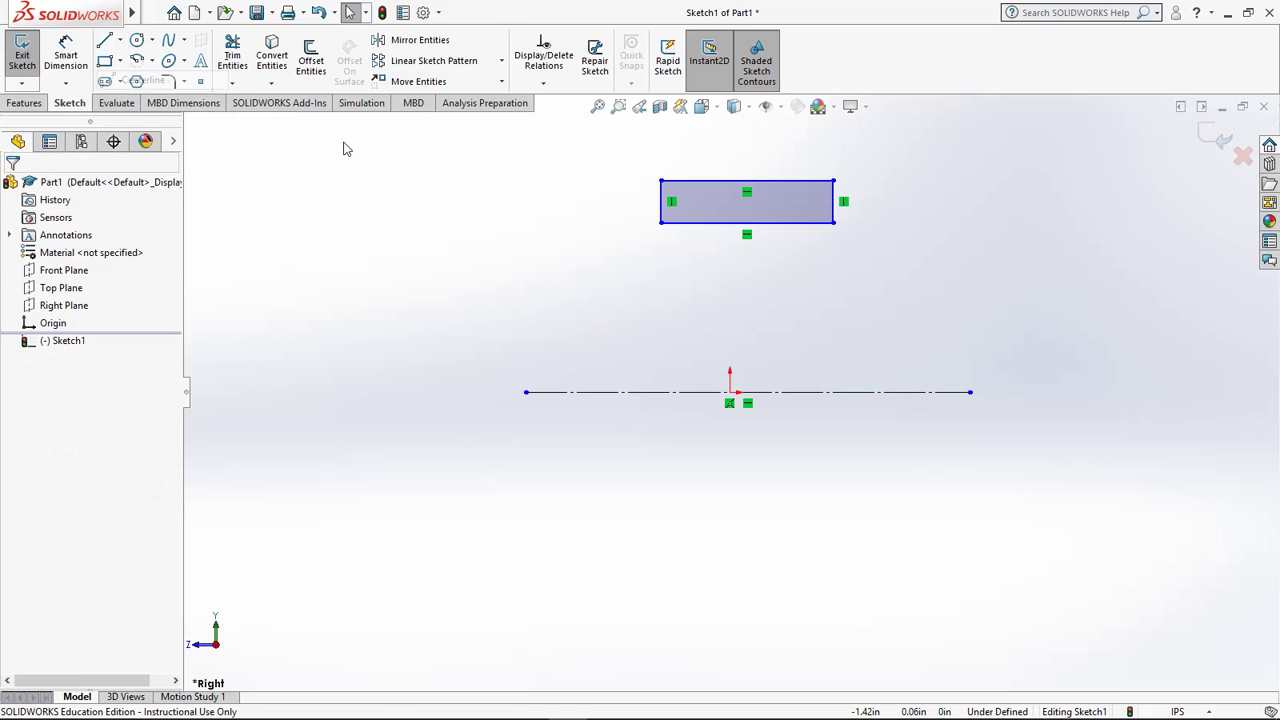
left_click_drag(526, 391, 550, 414)
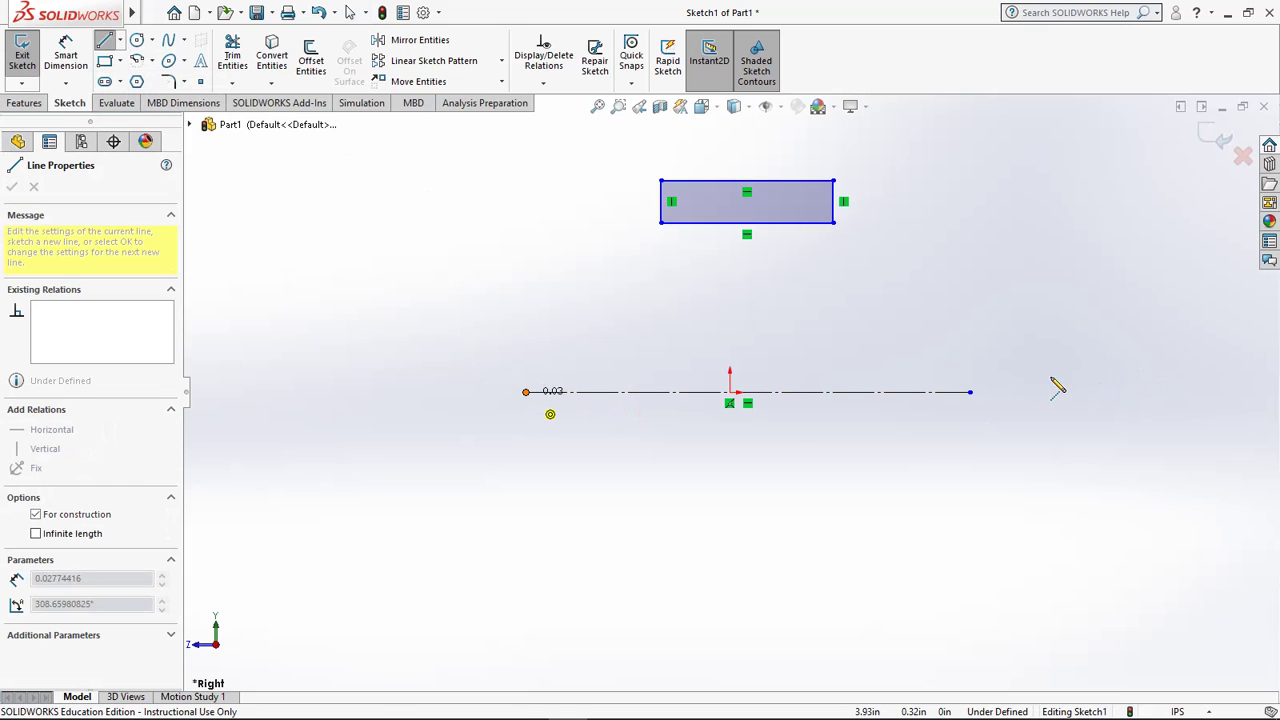
left_click(980, 391)
key("Escape")
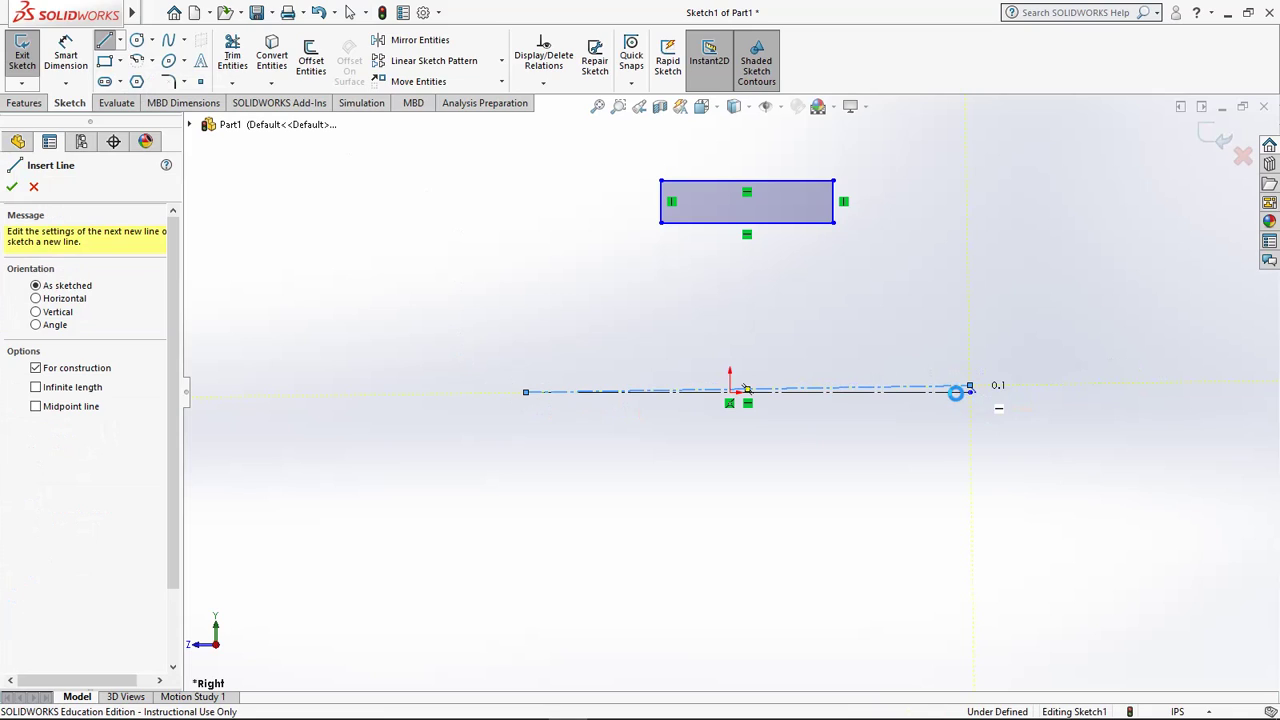
key("Escape")
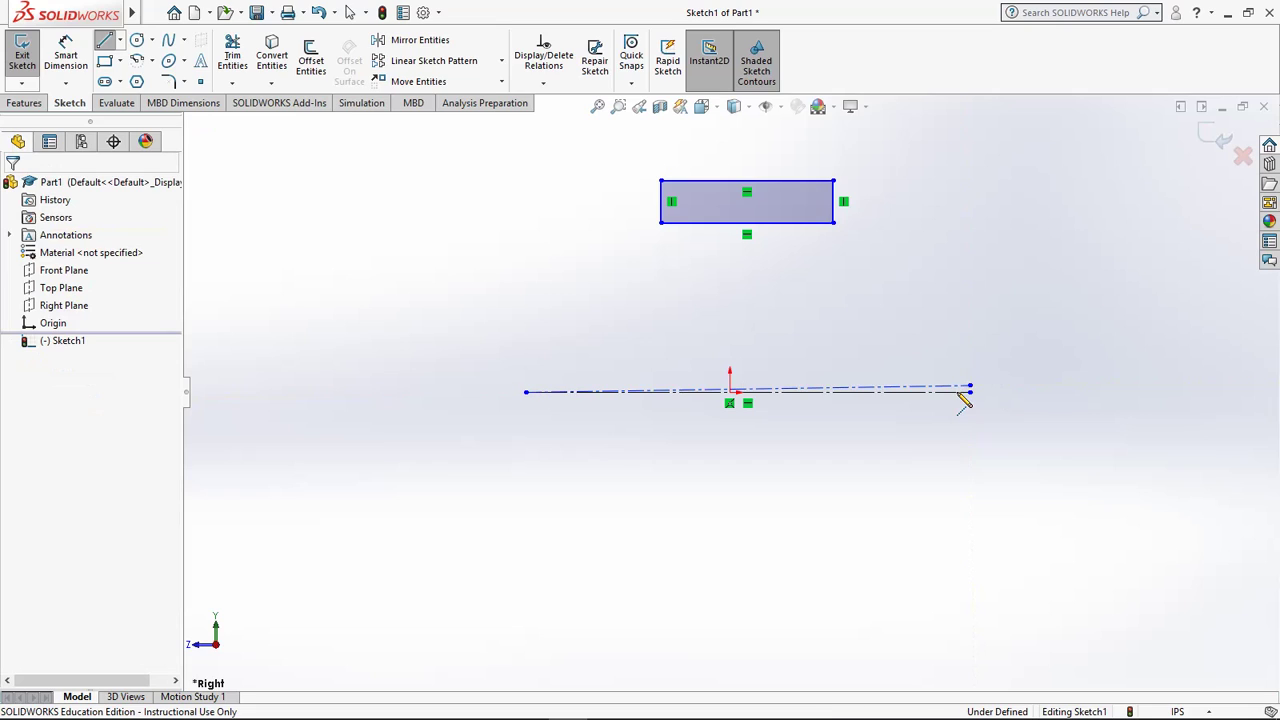
Step: Delete the original horizontal construction line that passes through the origin
left_click(958, 392)
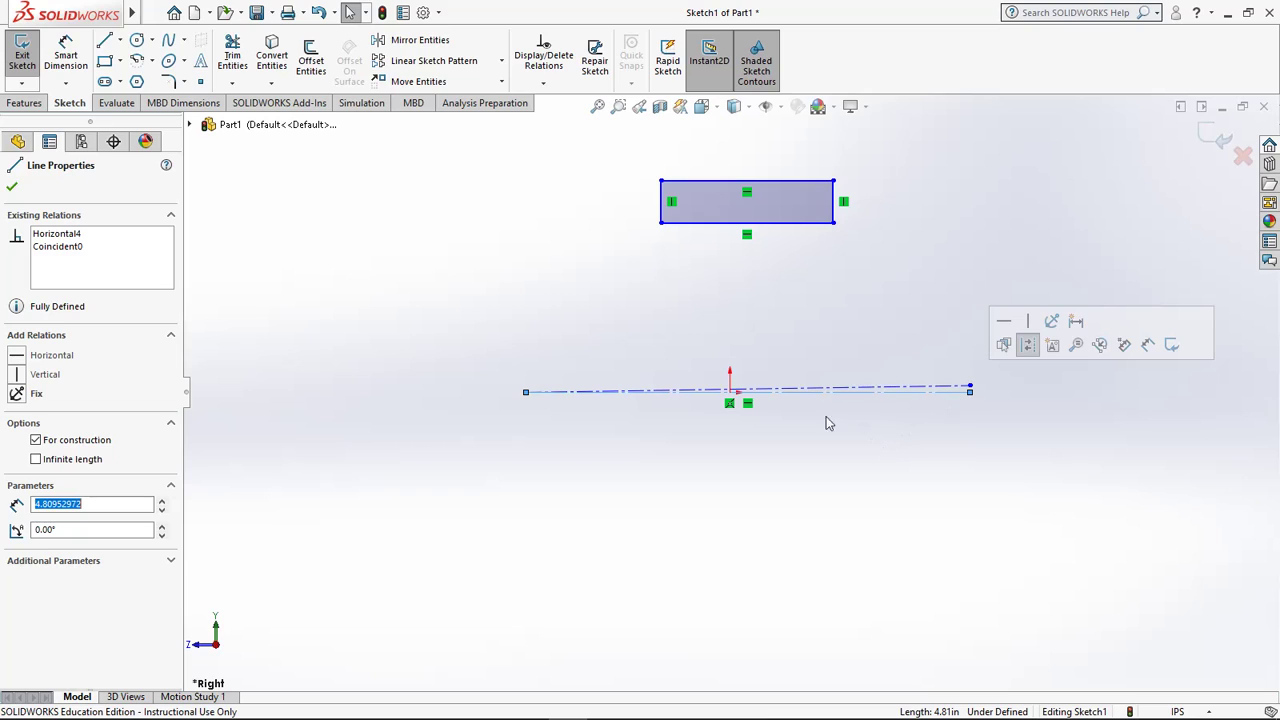
left_click(737, 403)
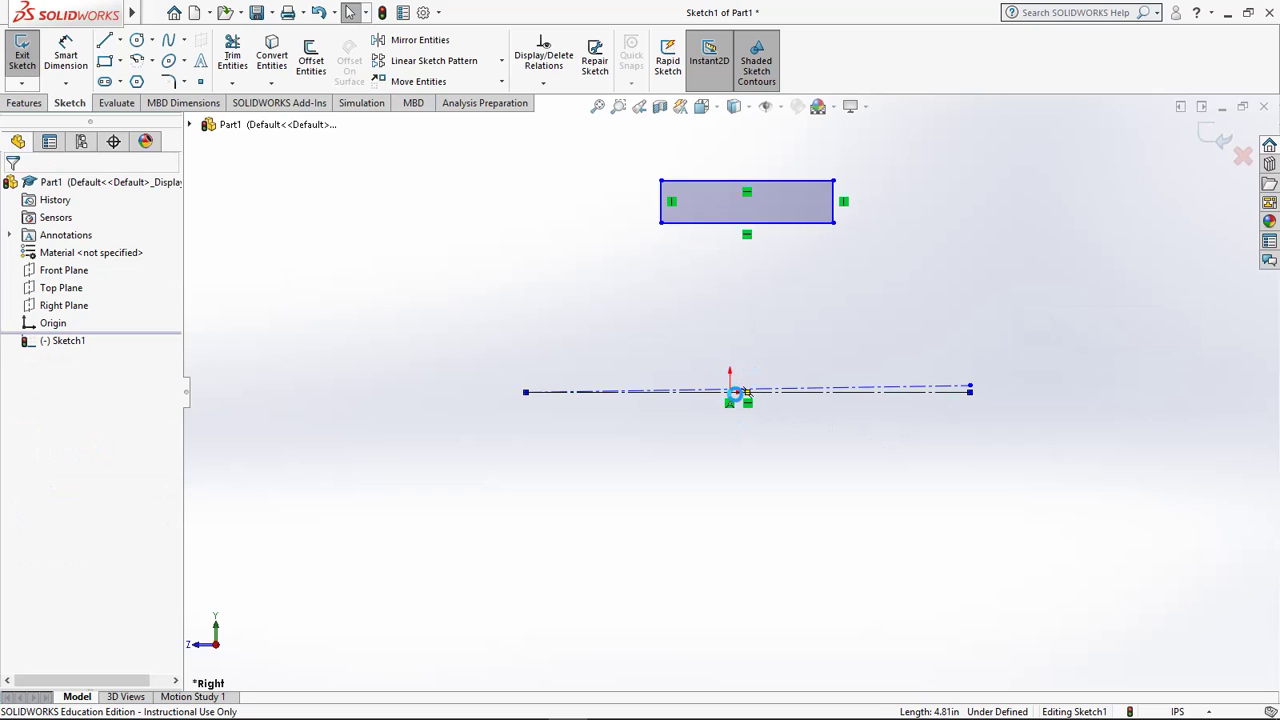
Step: Try to apply a vertical and then a horizontal relation to the remaining centerline
left_click(769, 398)
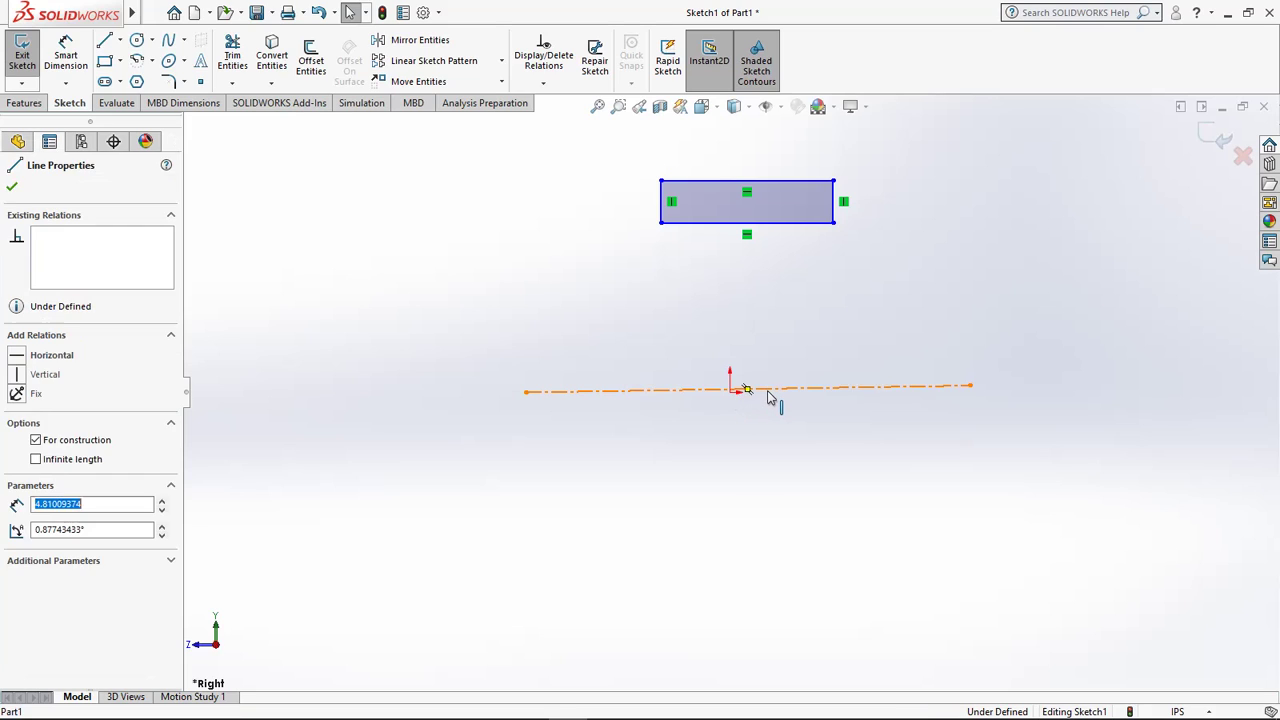
left_click(20, 374)
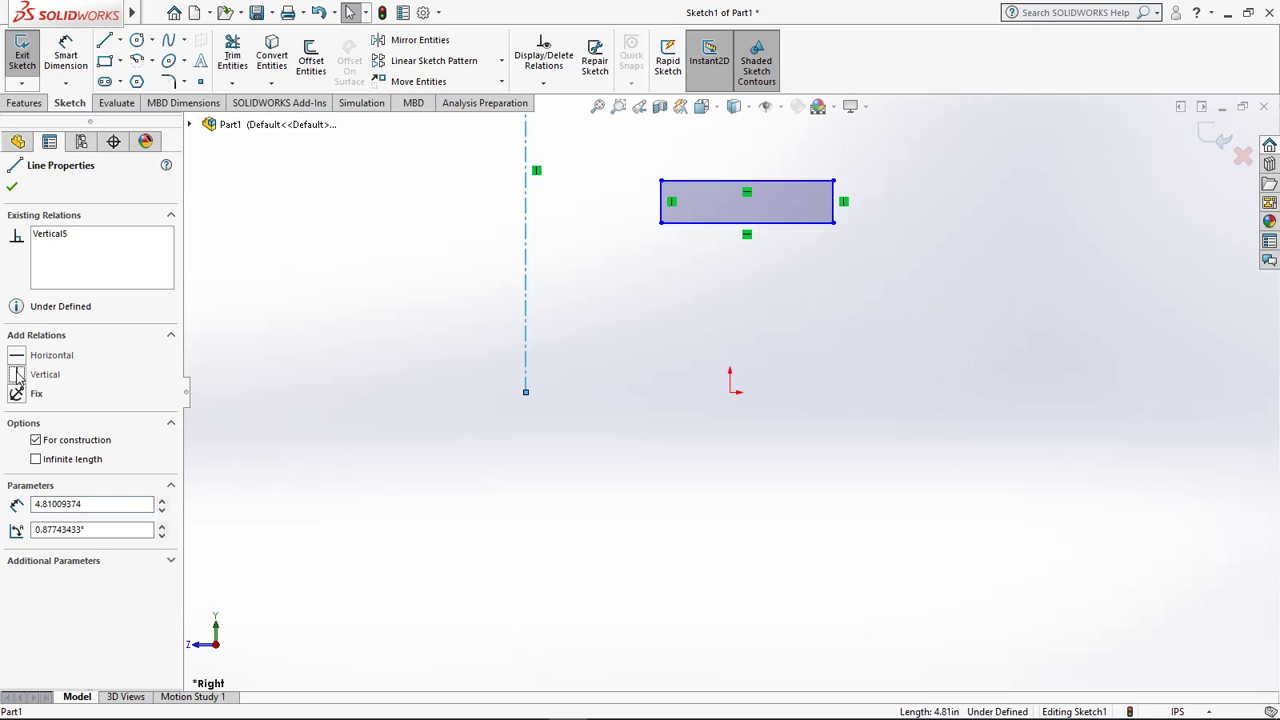
left_click(17, 355)
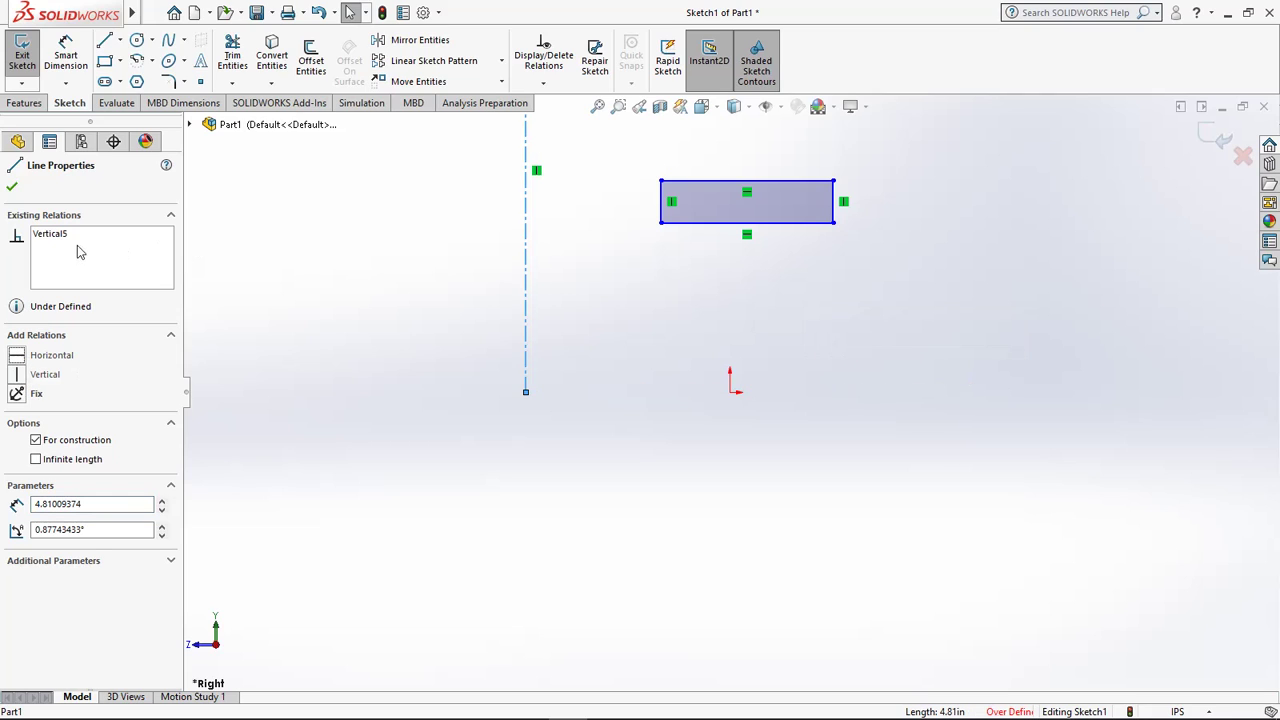
Step: Remove the conflicting horizontal and vertical relations from the centerline
left_click(38, 356)
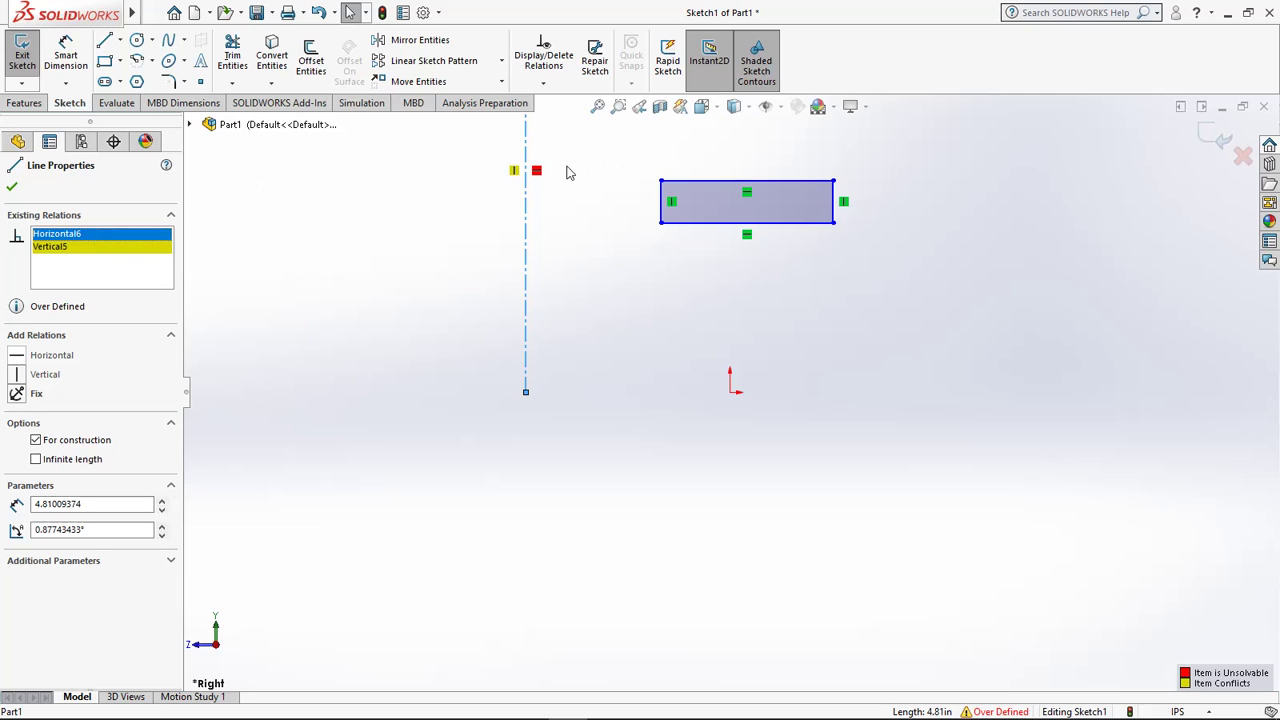
key("Delete")
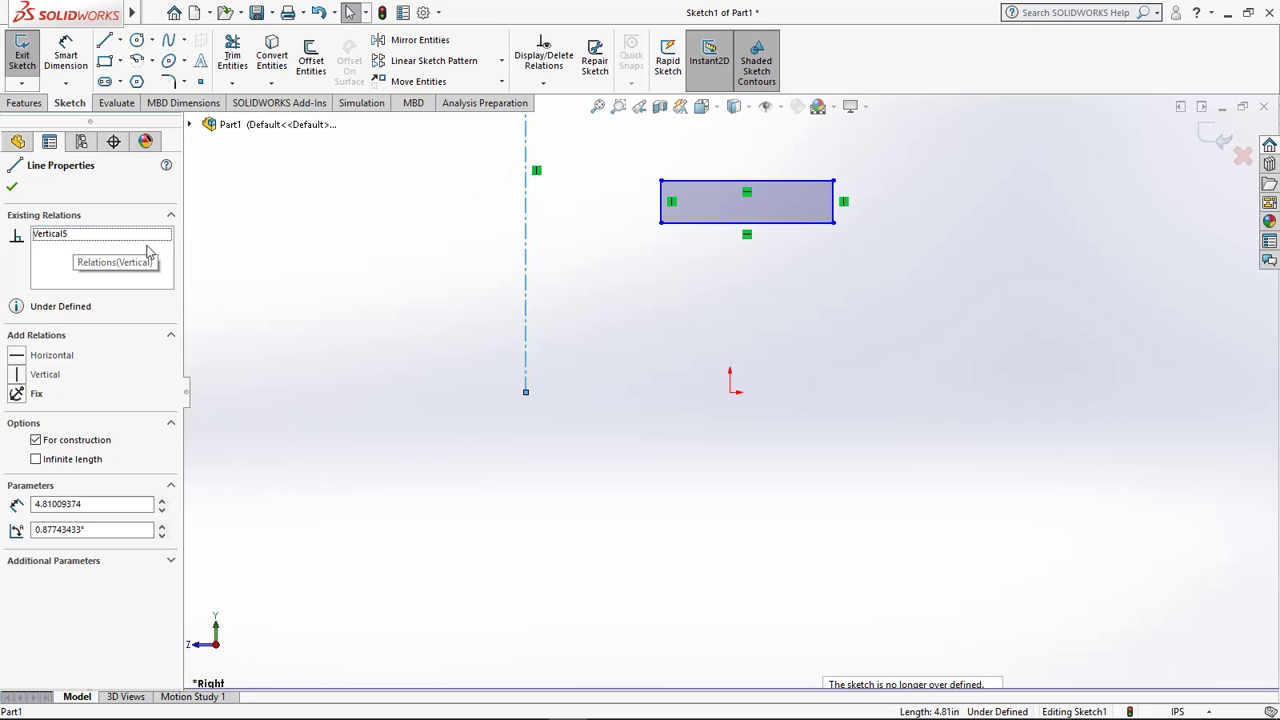
left_click(48, 242)
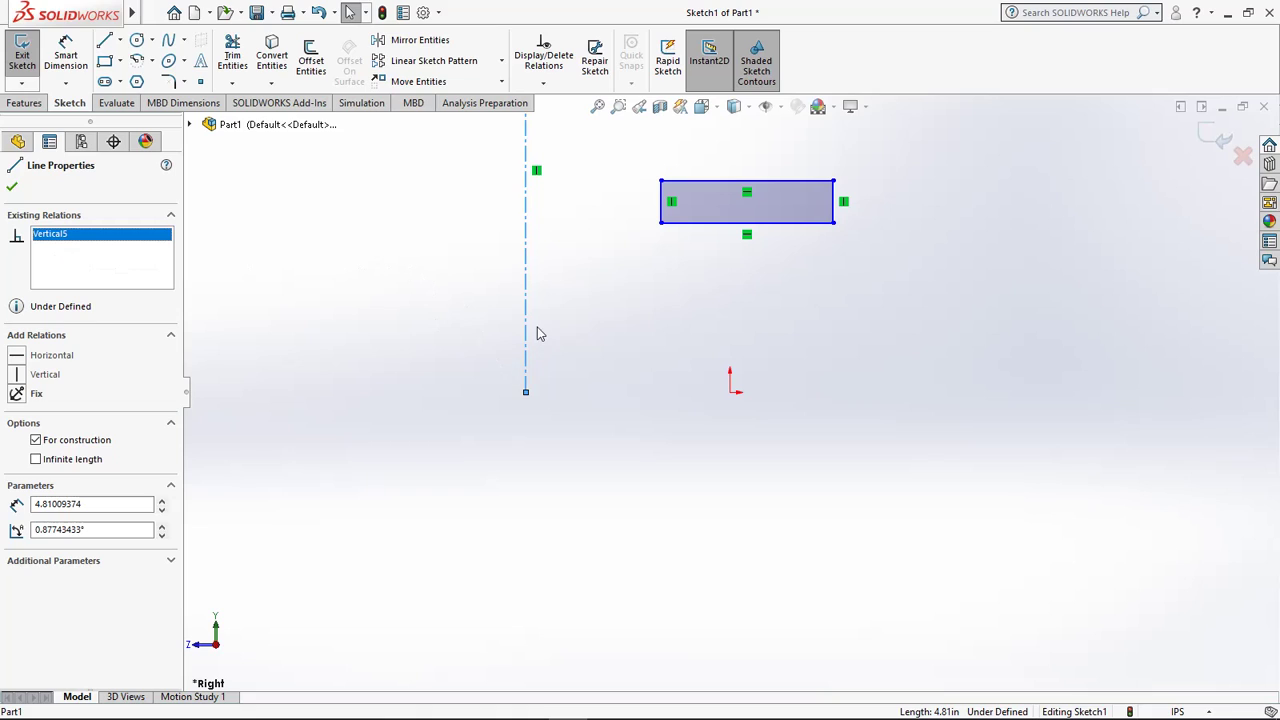
key("Delete")
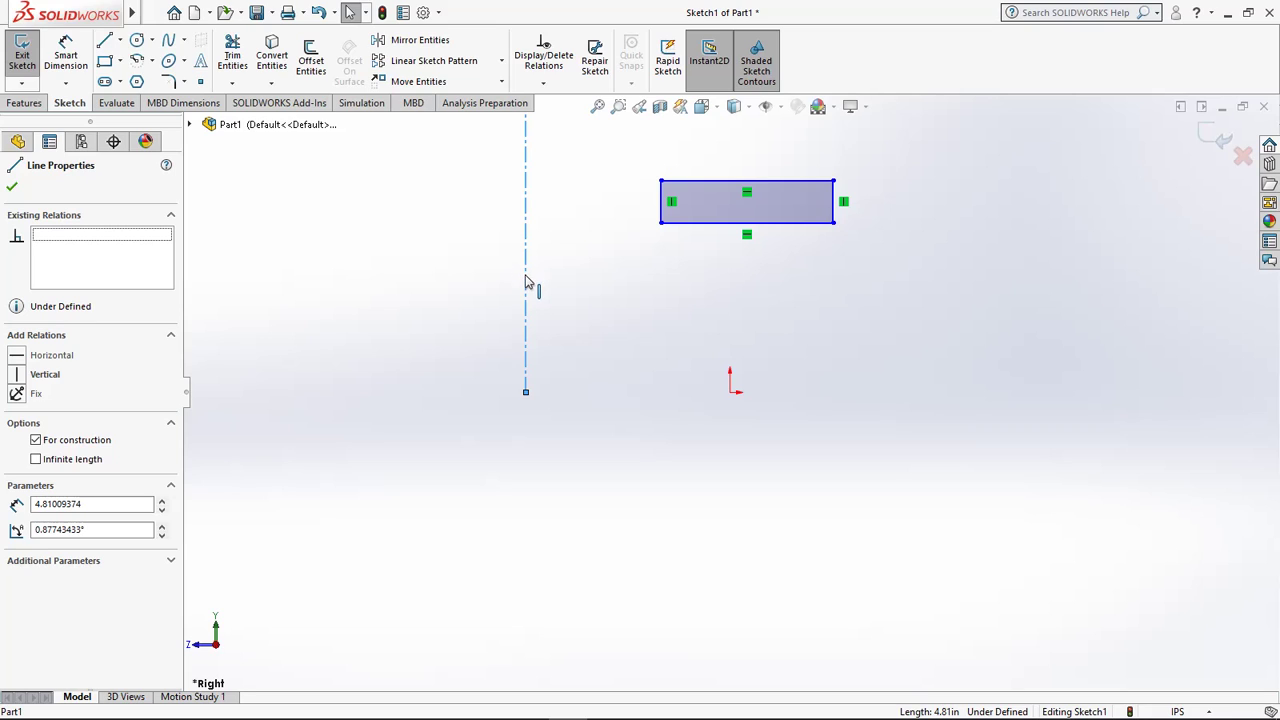
Step: Make the centerline horizontal and add a coincident relation between it and the origin
left_click(18, 356)
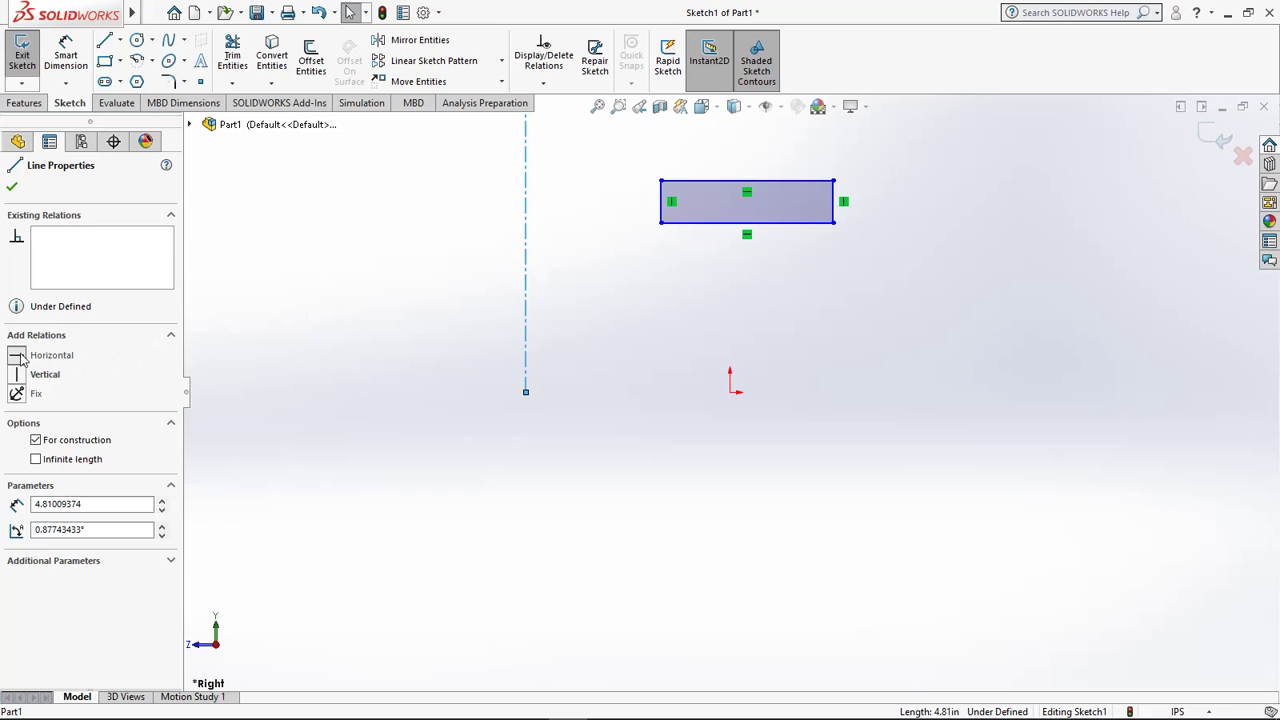
left_click(741, 443)
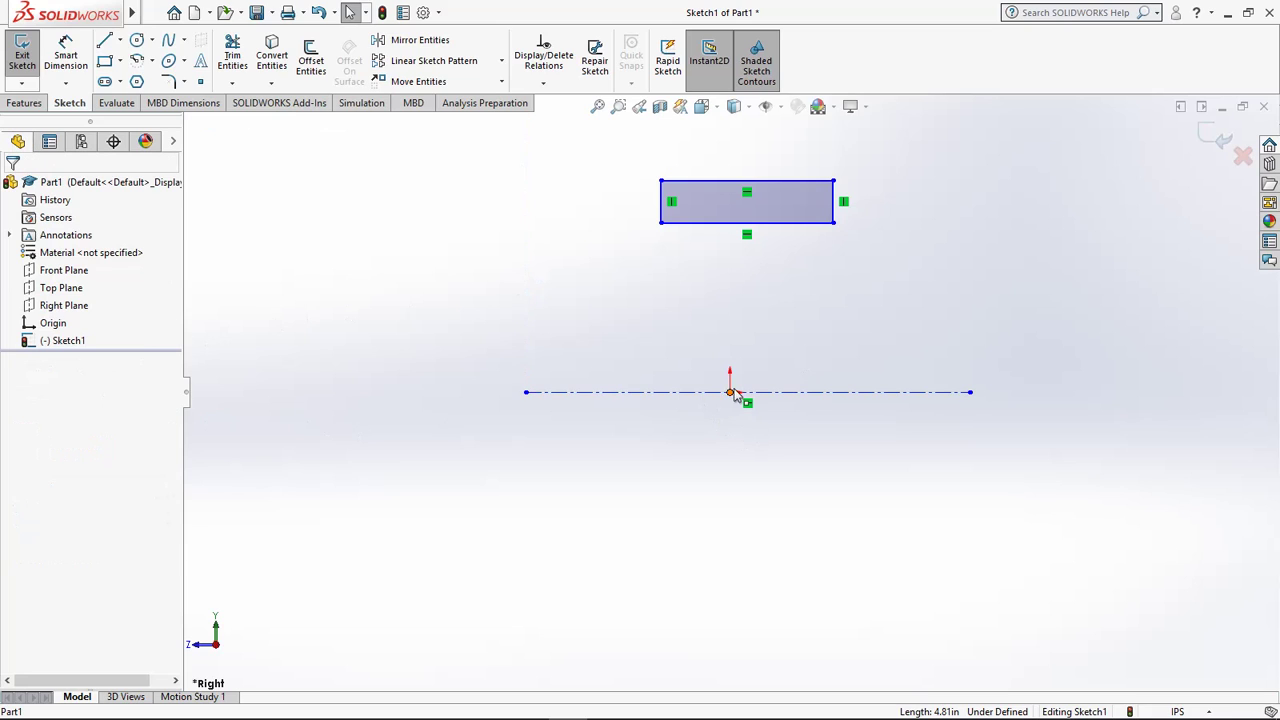
left_click(730, 392)
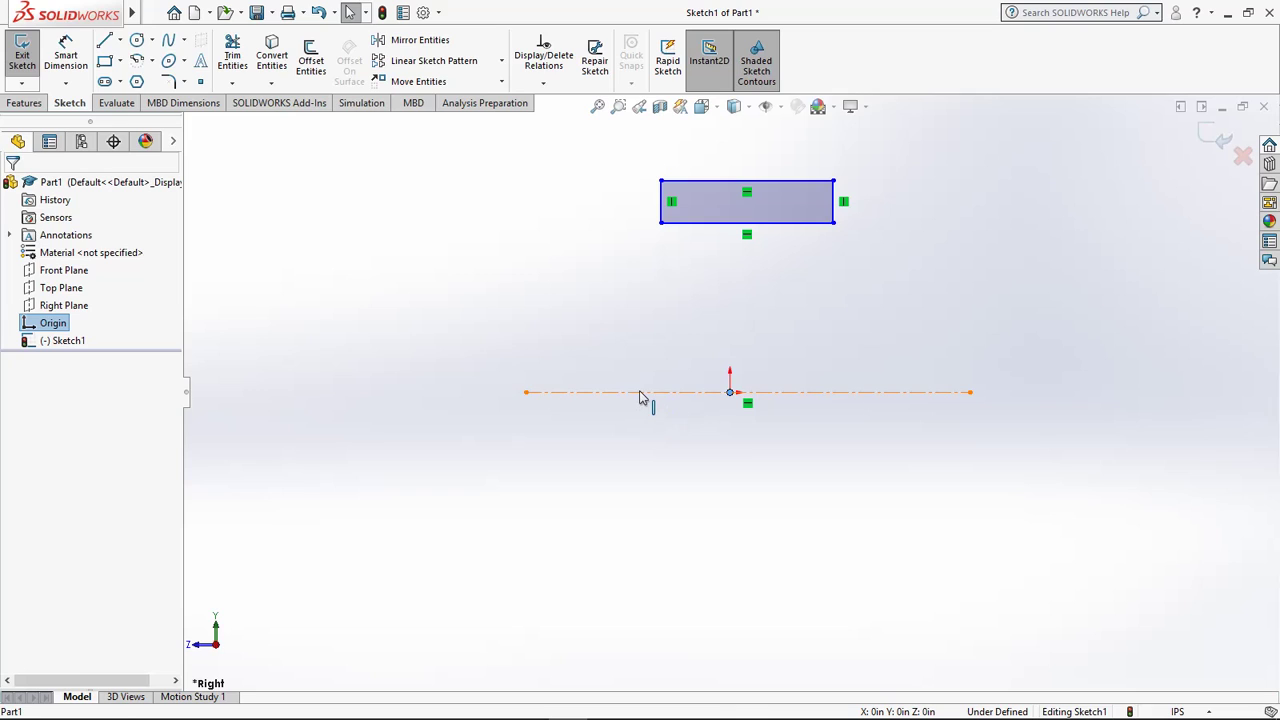
left_click(641, 397, "ctrl")
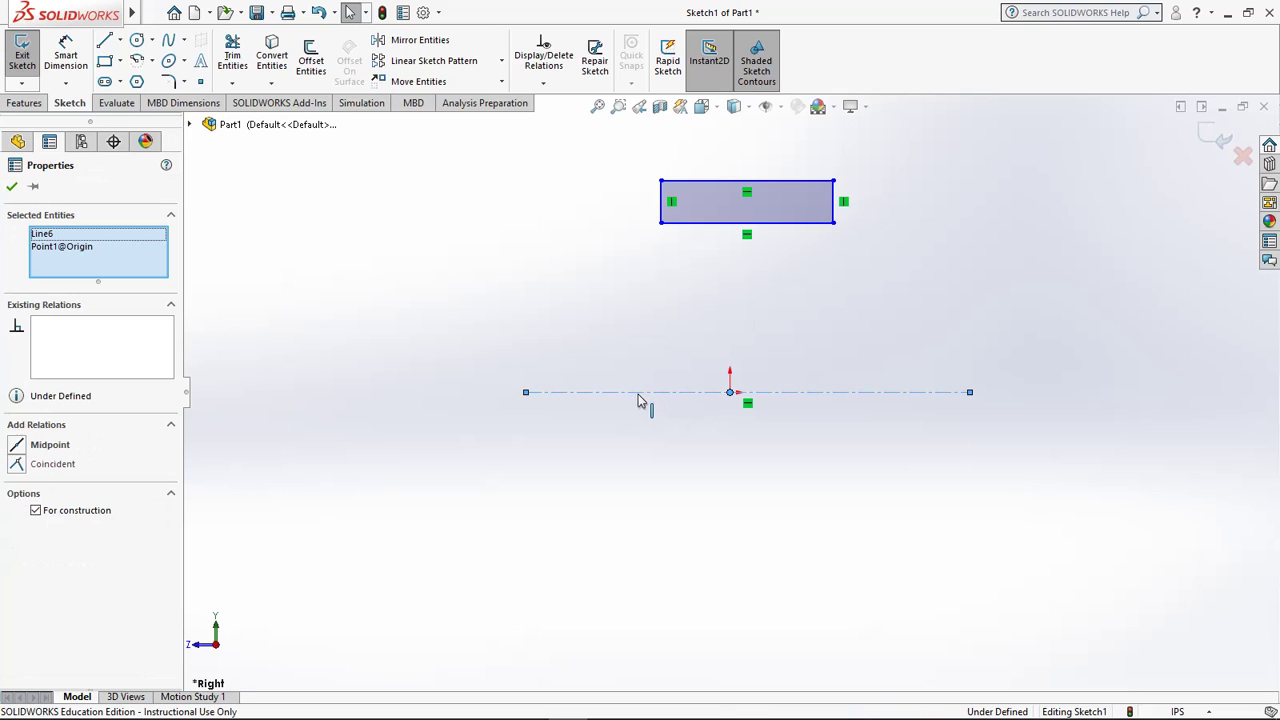
left_click(19, 463)
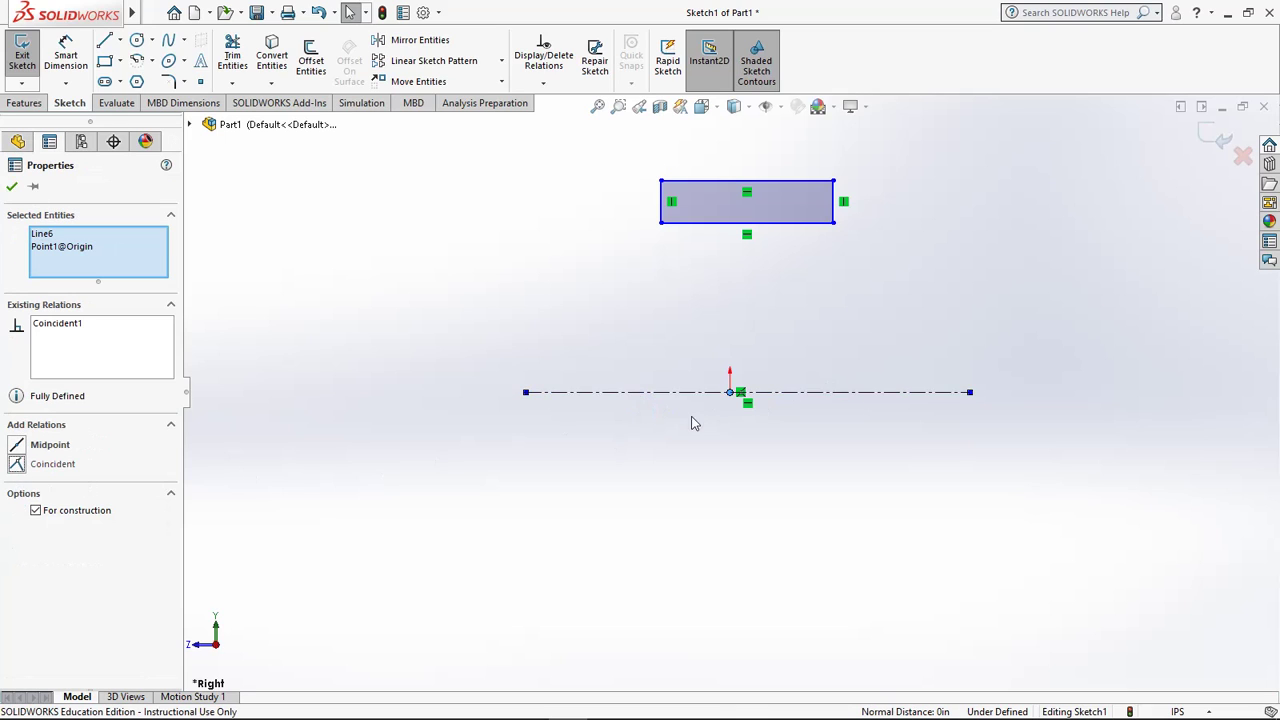
left_click(574, 320)
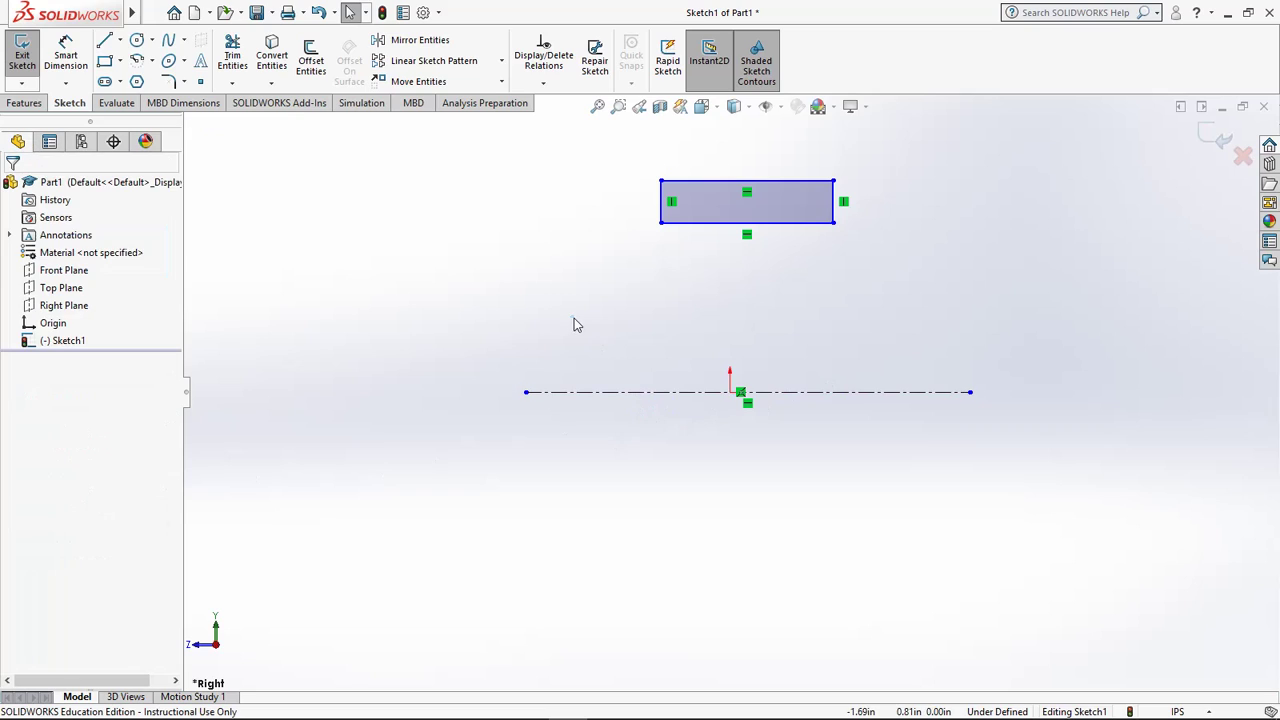
Step: Add a doubled-distance dimension between the rectangle's top edge and the centerline, placed on the far side of the centerline, accepting its default value
left_click(74, 62)
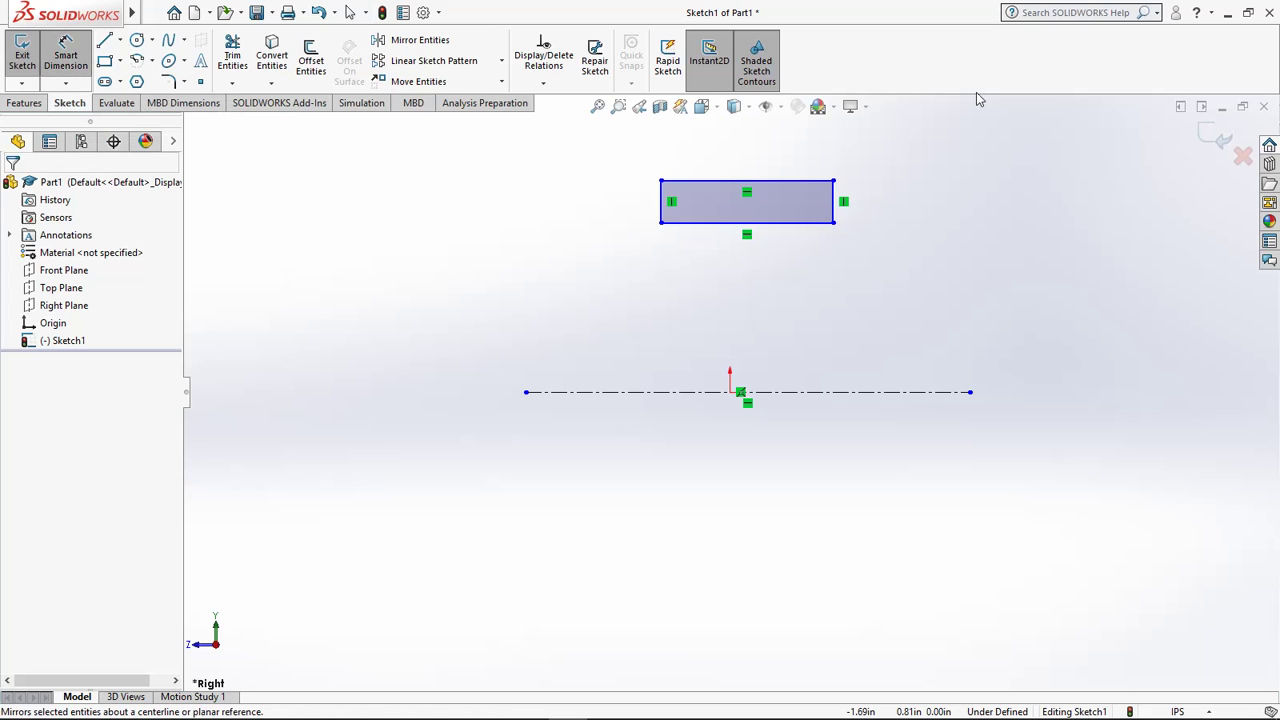
left_click(826, 182)
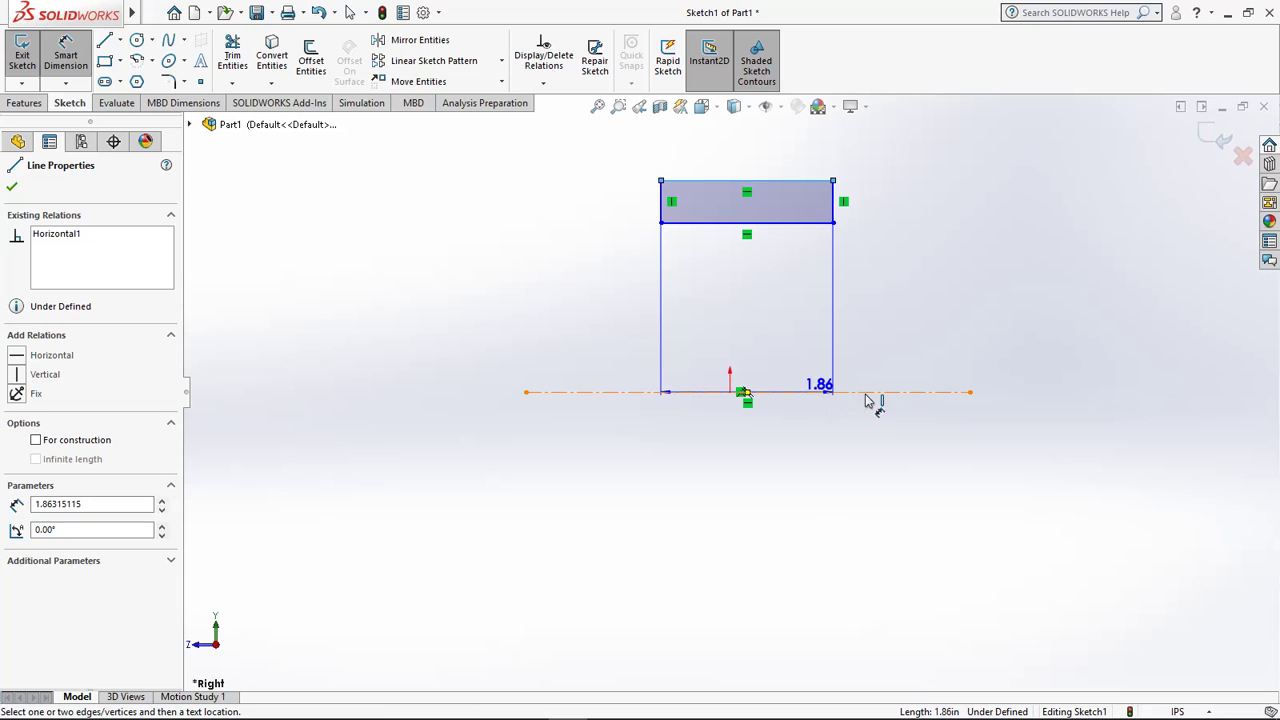
left_click(937, 404)
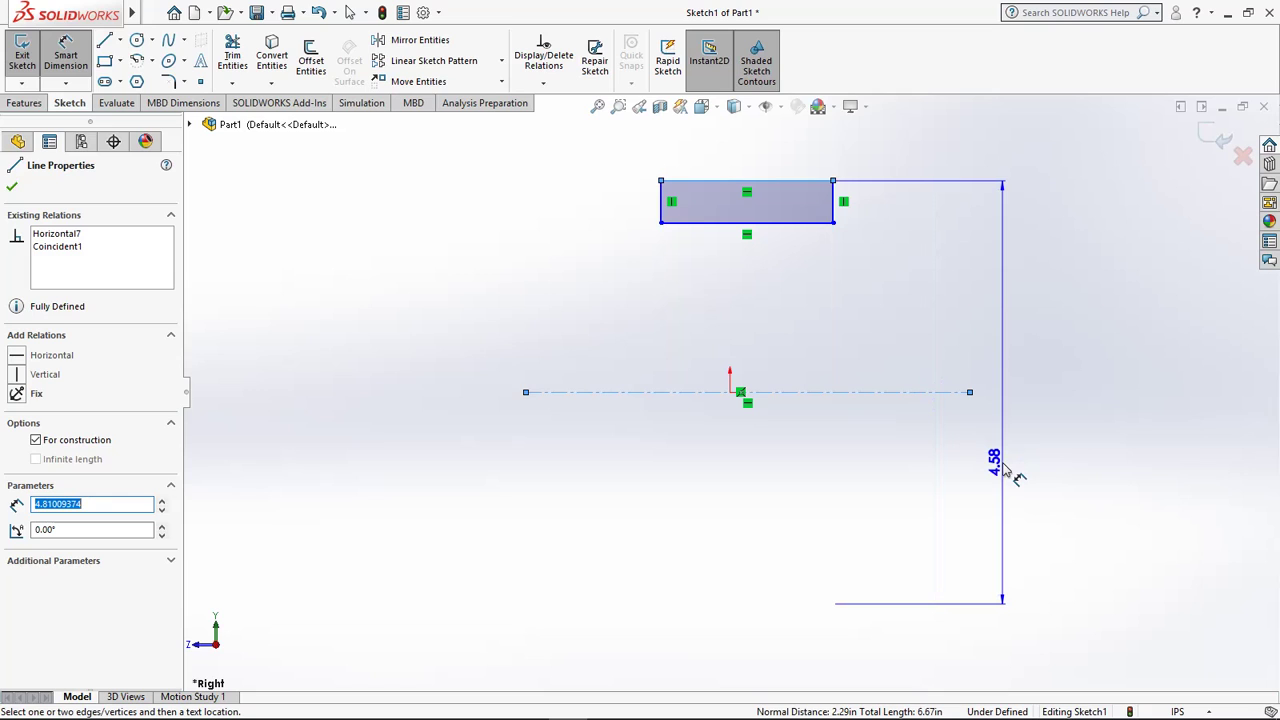
left_click(1004, 488)
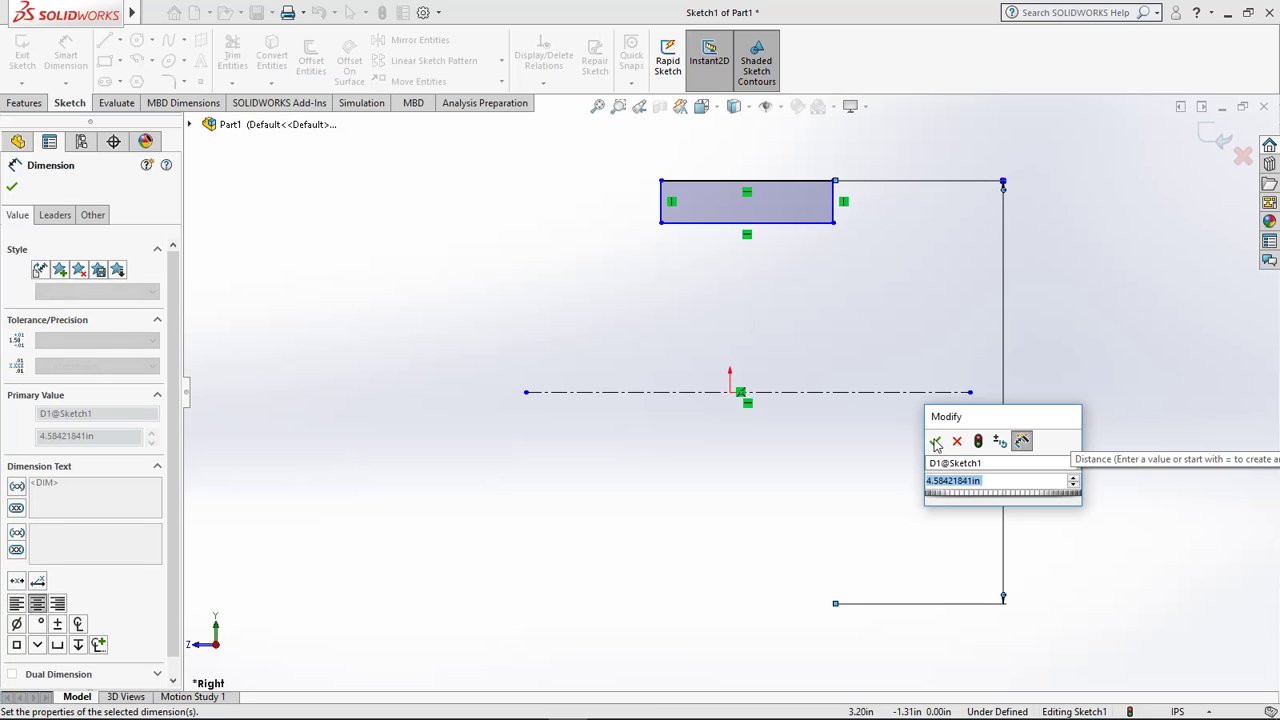
left_click(935, 443)
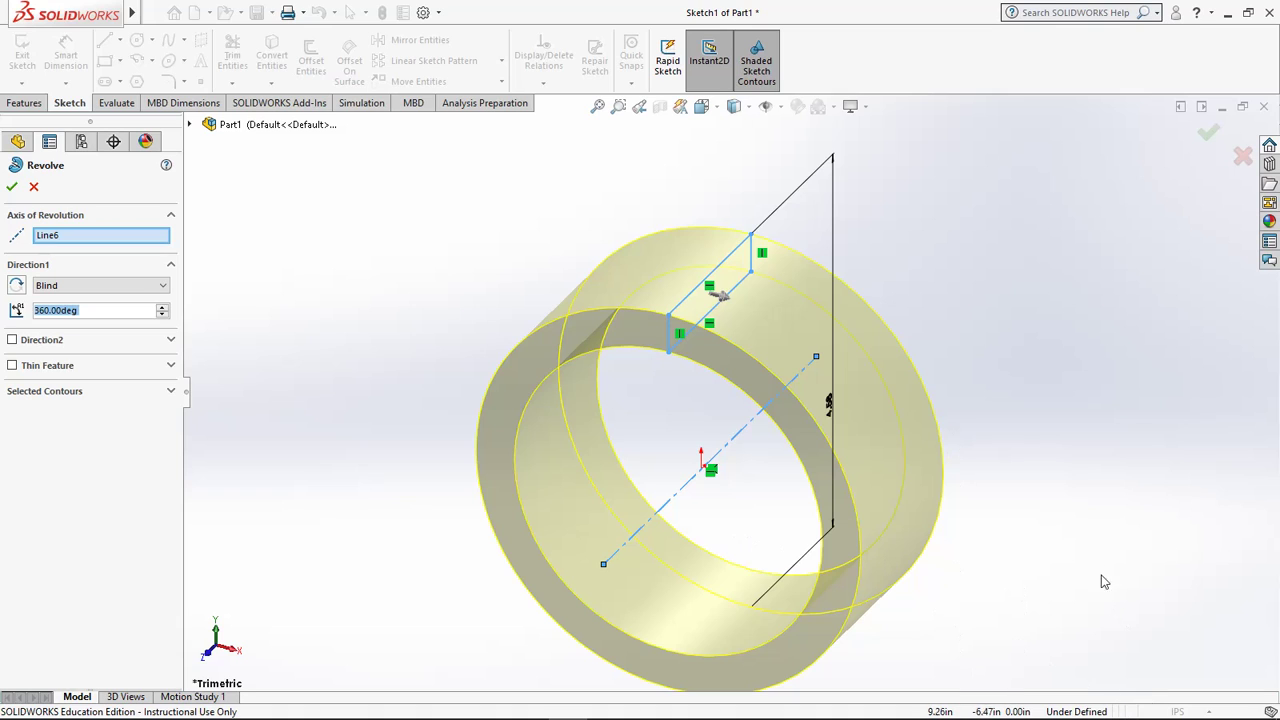
Step: Cancel the revolve preview and choose IPS (inch, pound, second) as the document units
key("Escape")
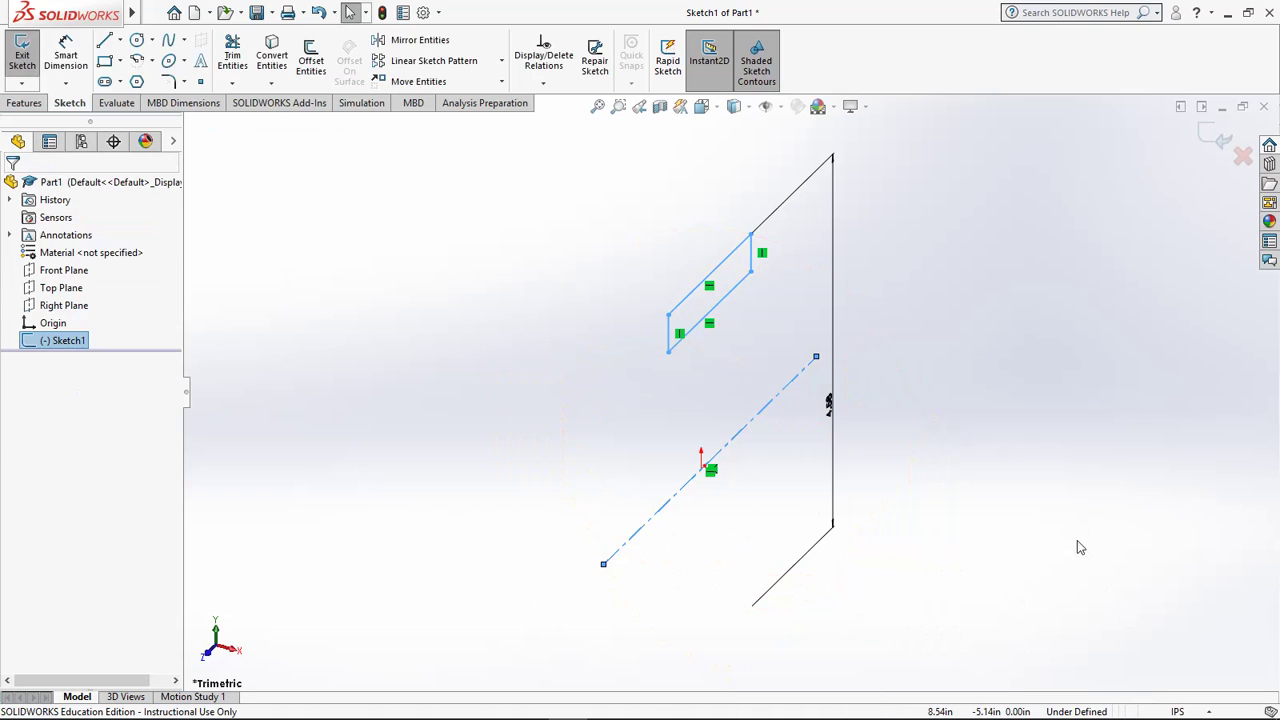
left_click(1190, 712)
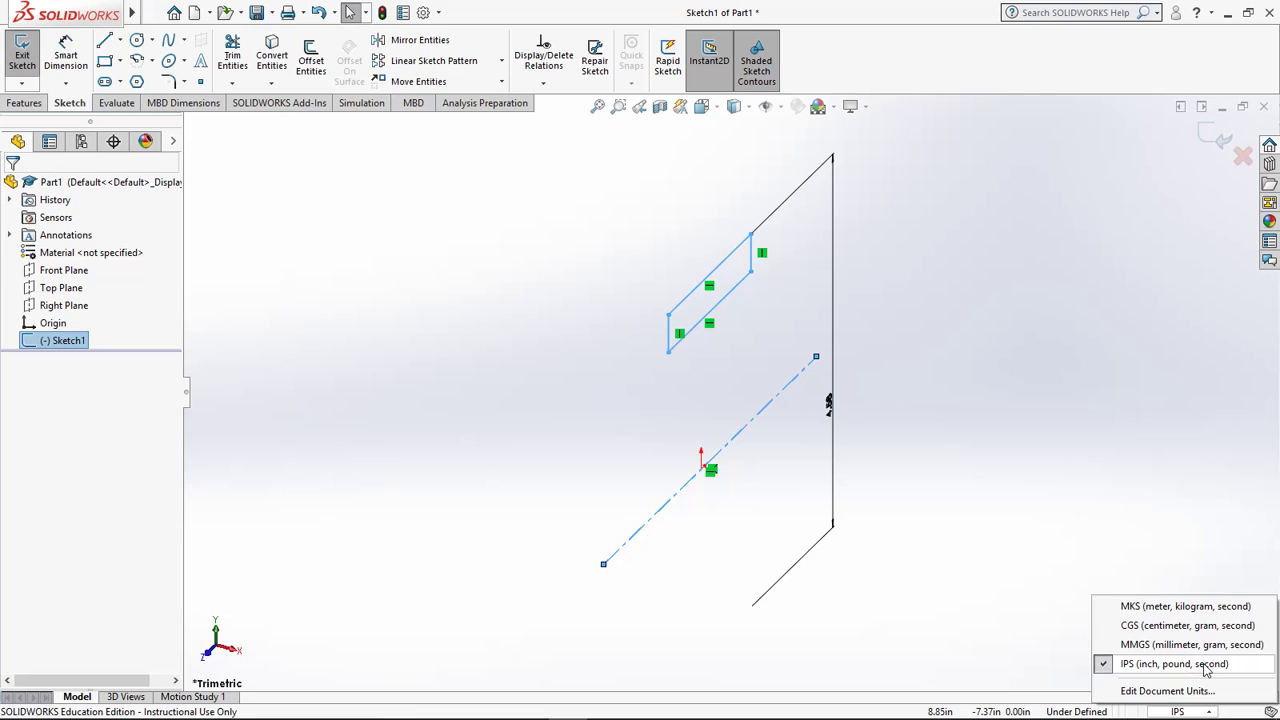
left_click(1207, 665)
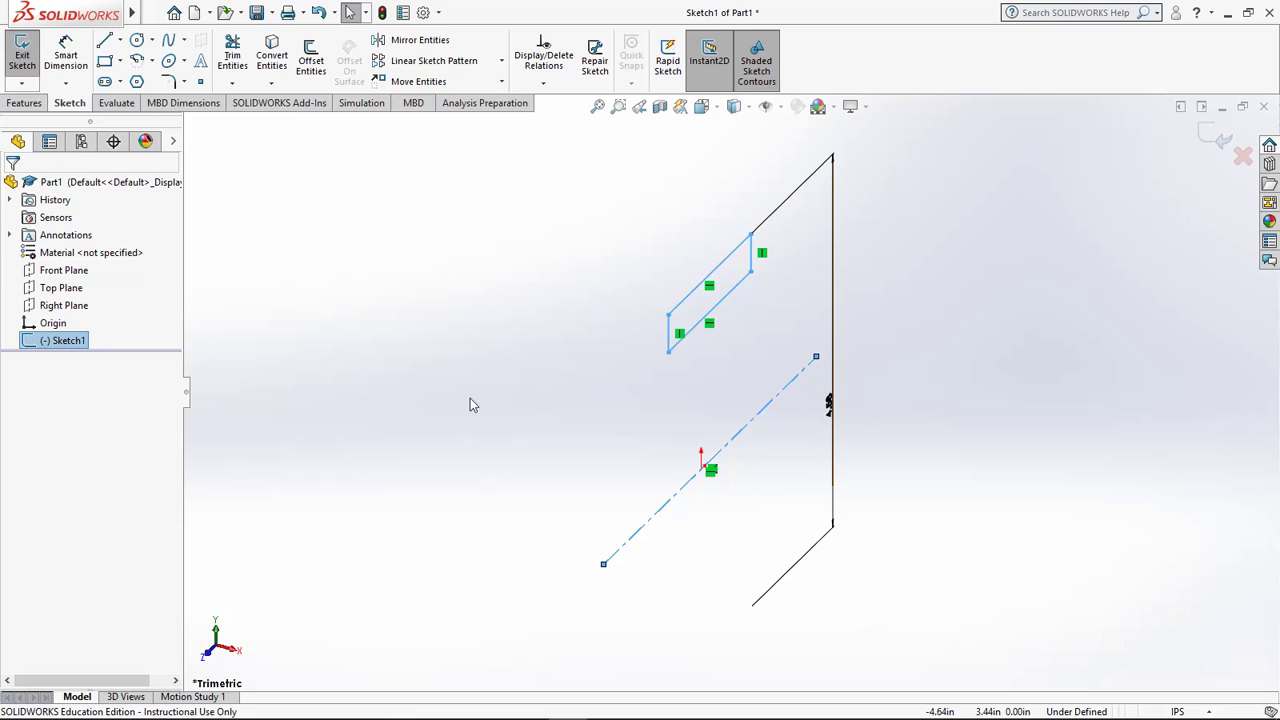
Step: Set the doubled-distance dimension between the rectangle's top edge and the centerline to 17 in
left_click(47, 342)
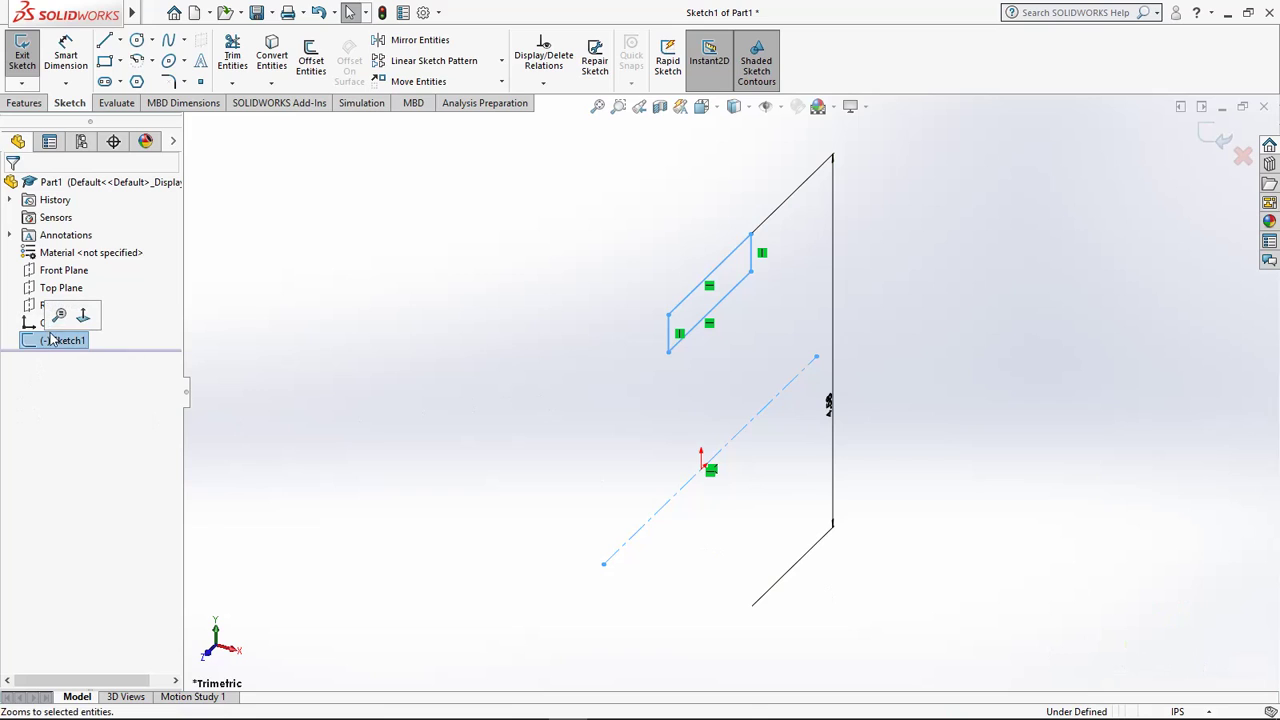
left_click(82, 318)
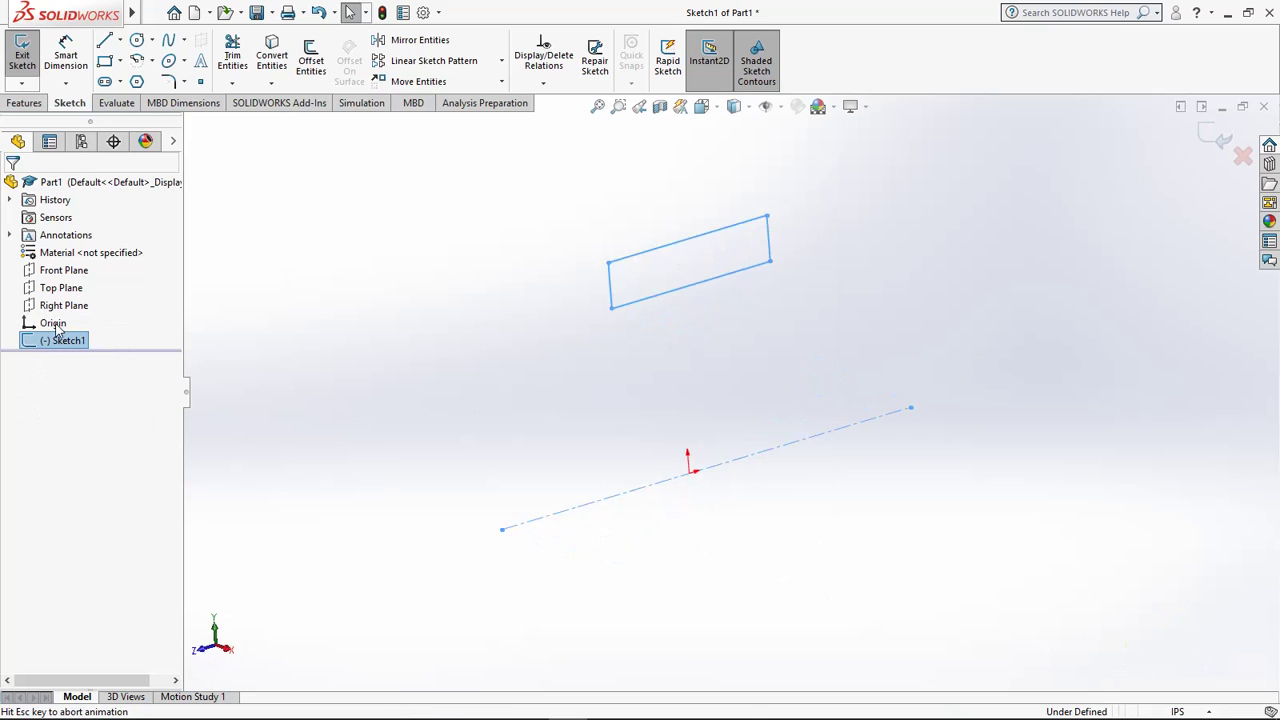
left_click(64, 341)
left_click(60, 341)
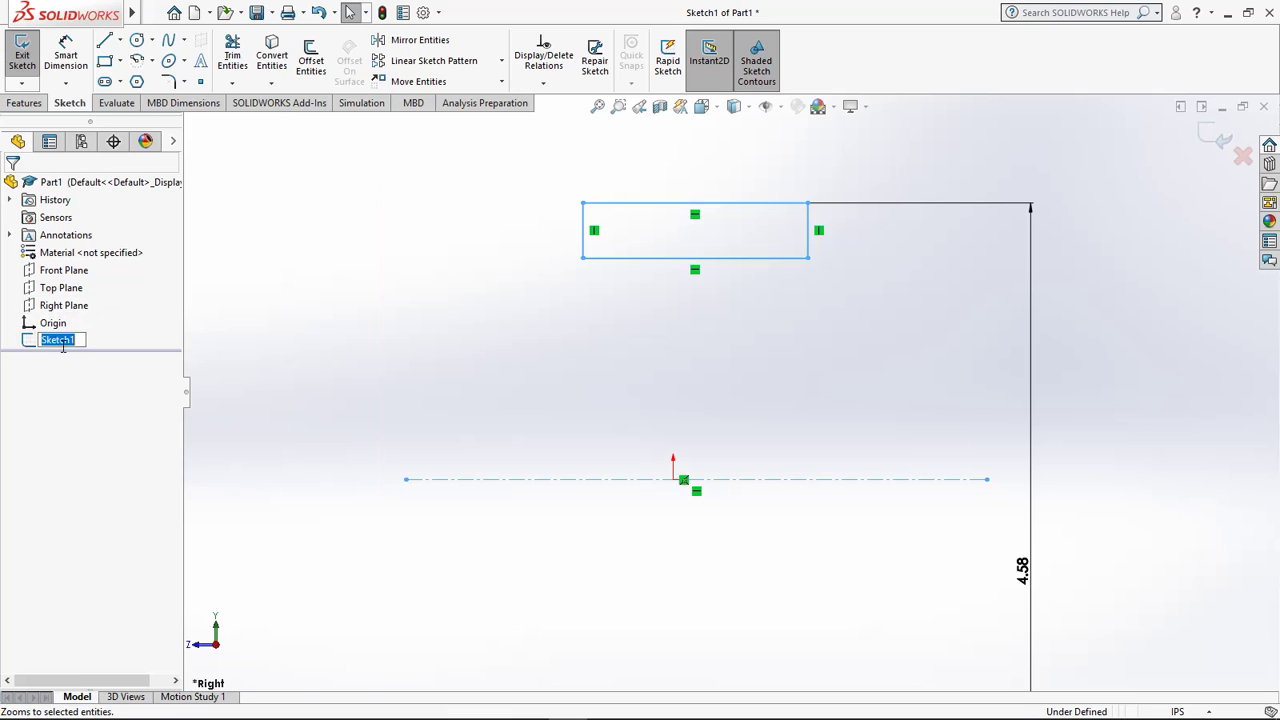
left_click(30, 345)
left_click(1022, 571)
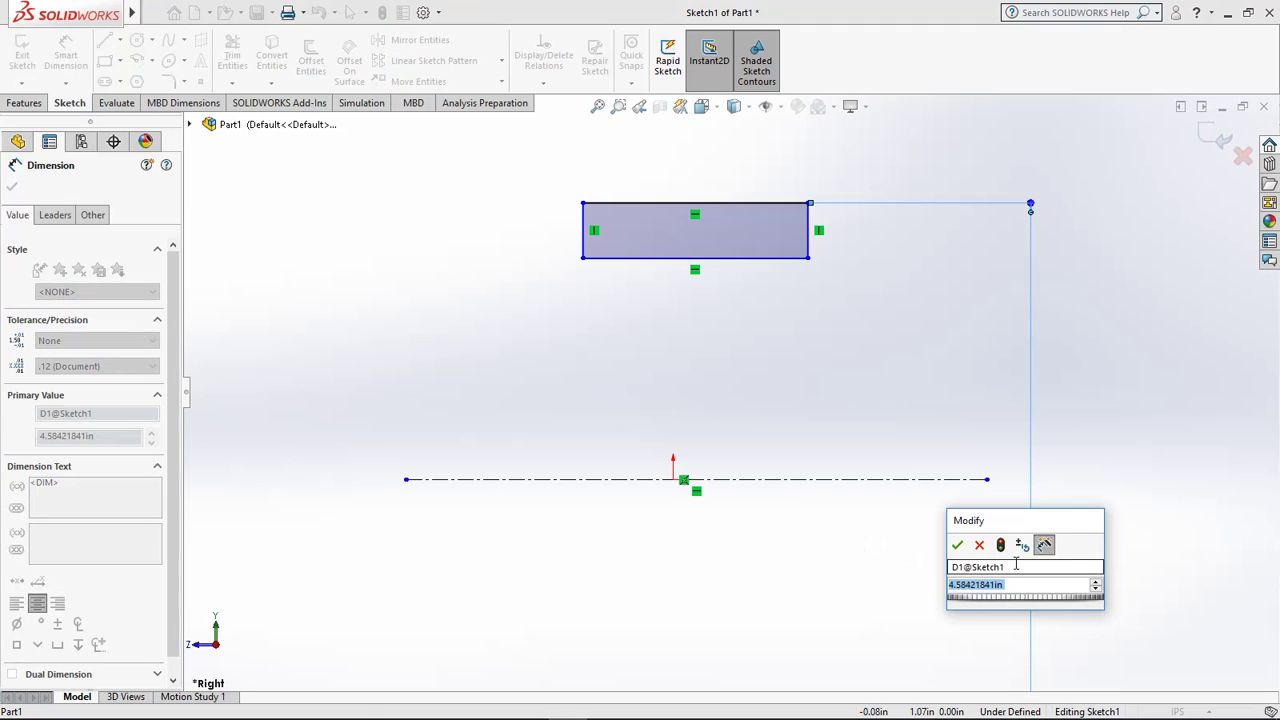
type("1")
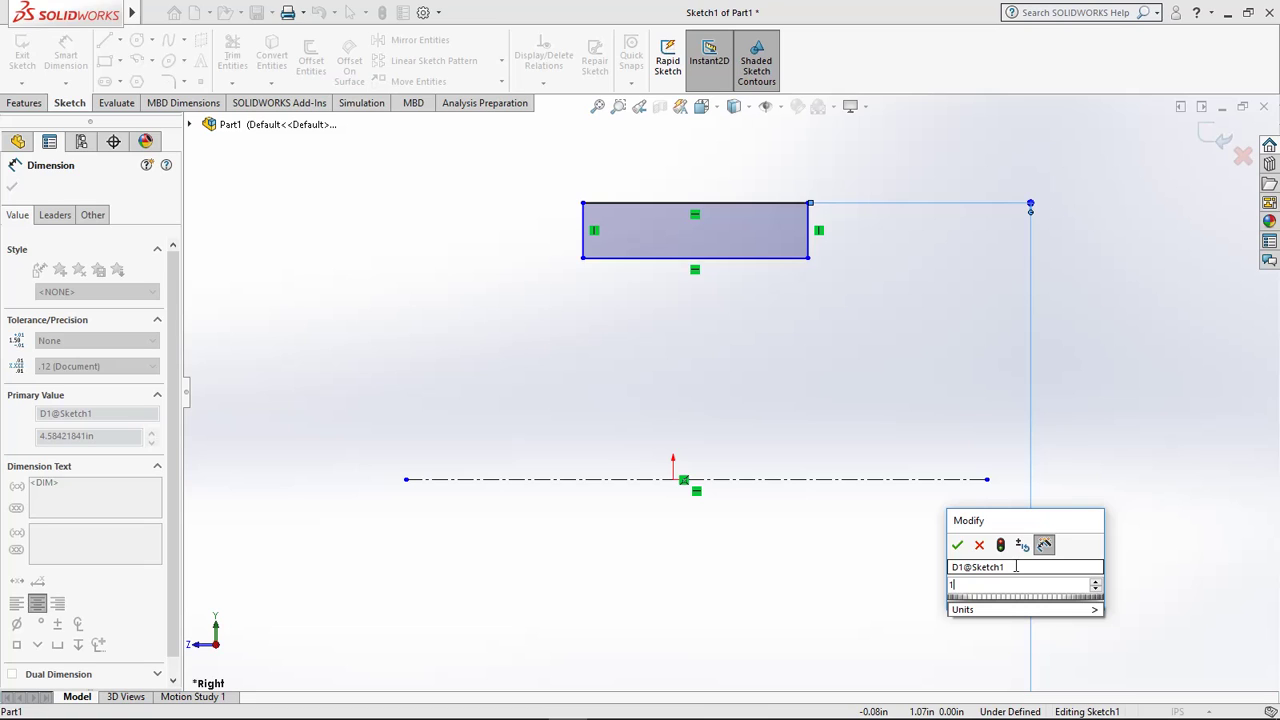
type("7")
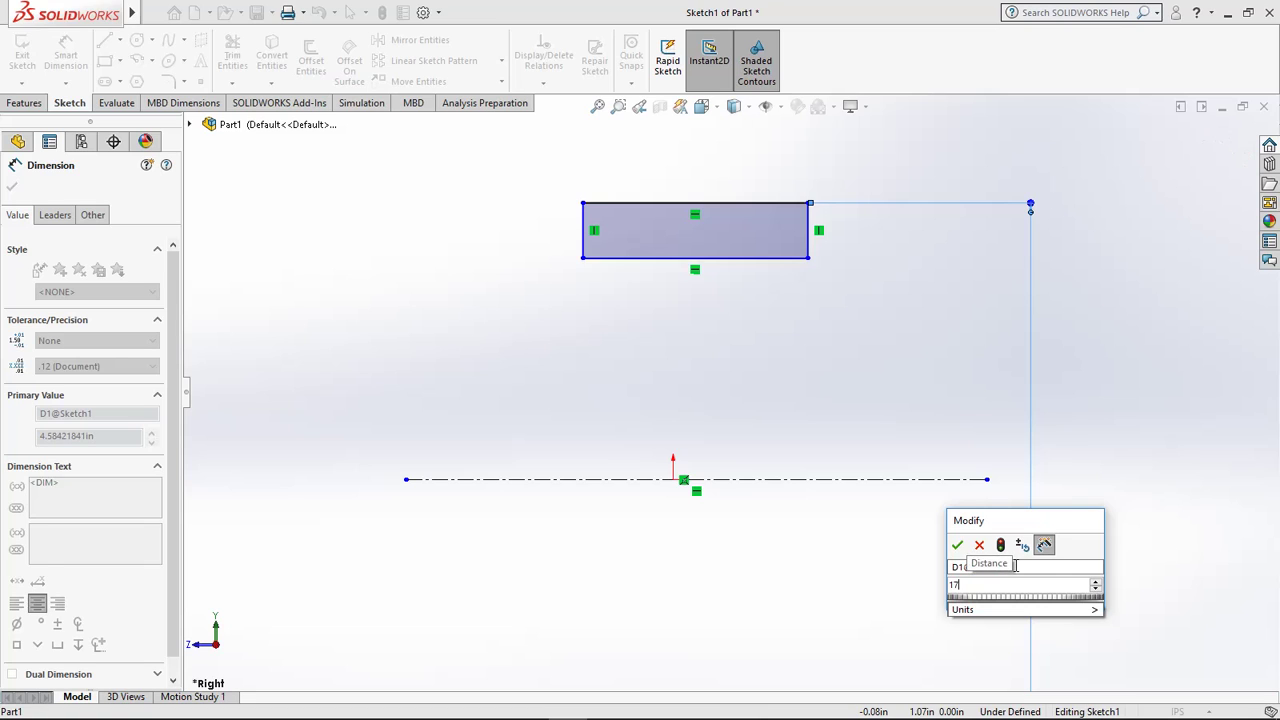
key("Return")
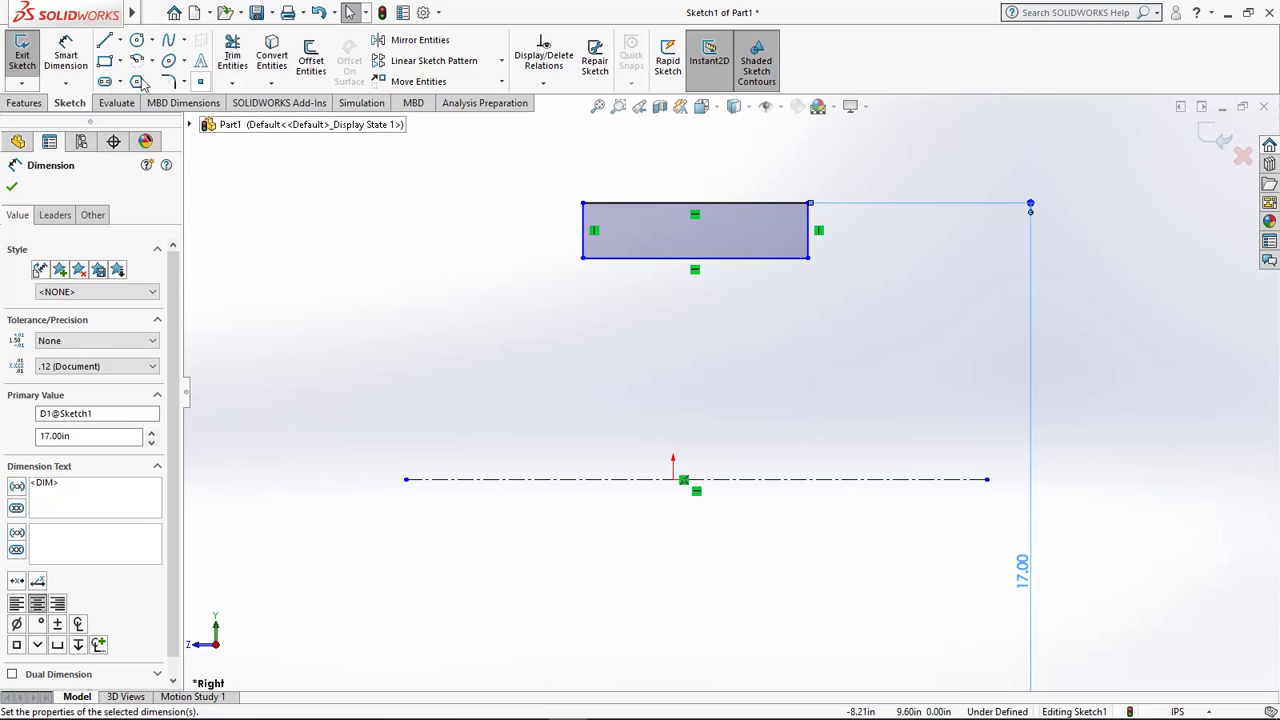
Step: Dimension the rectangle's top edge above the profile and set its width to 4 in
left_click(68, 58)
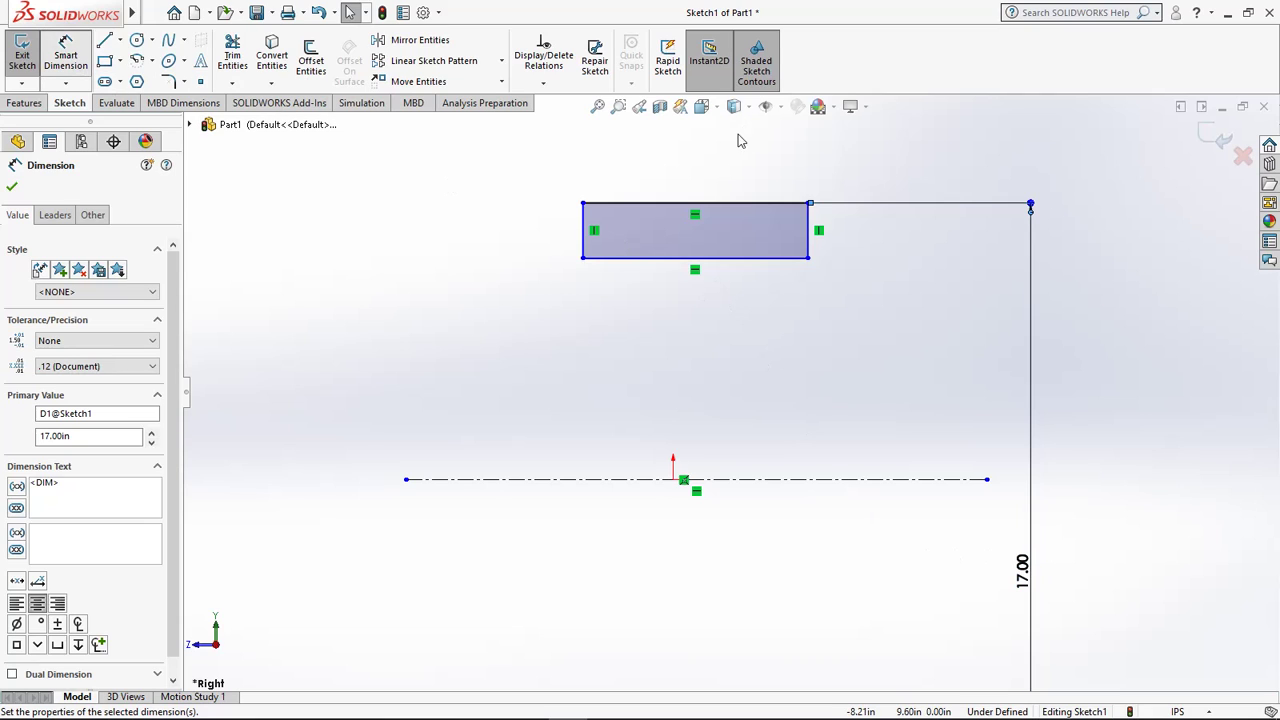
left_click(712, 204)
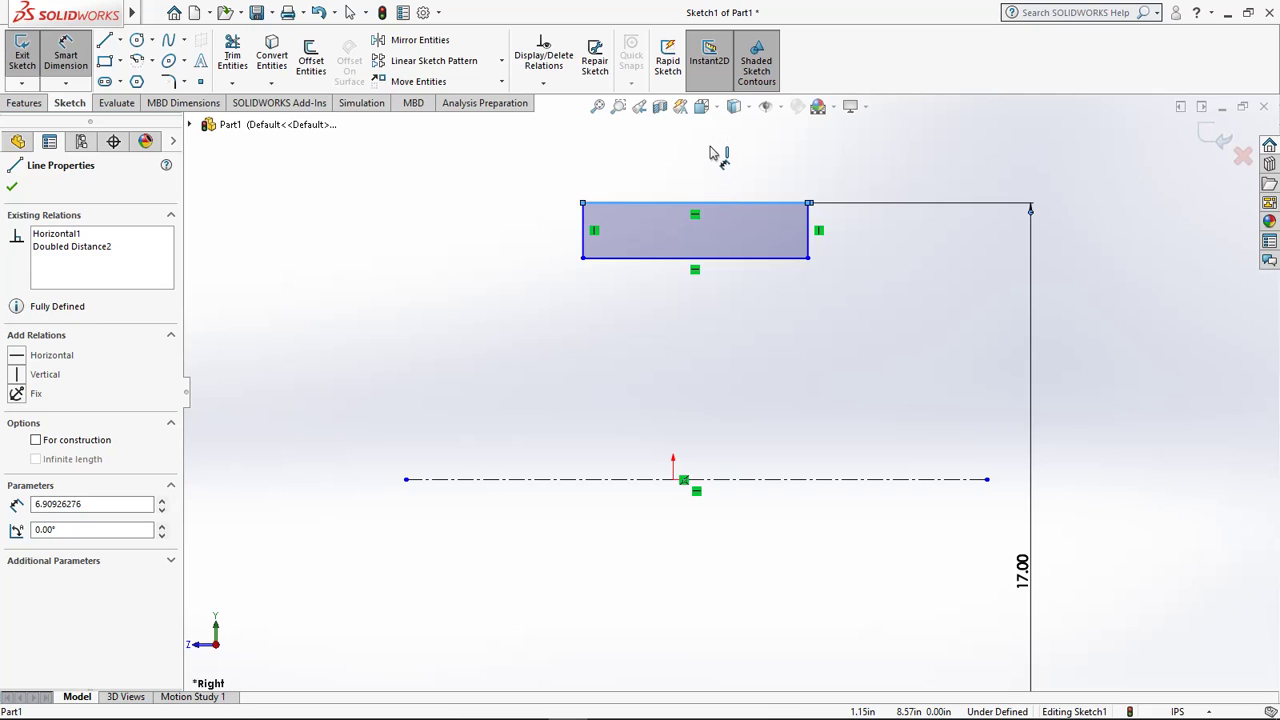
key("d")
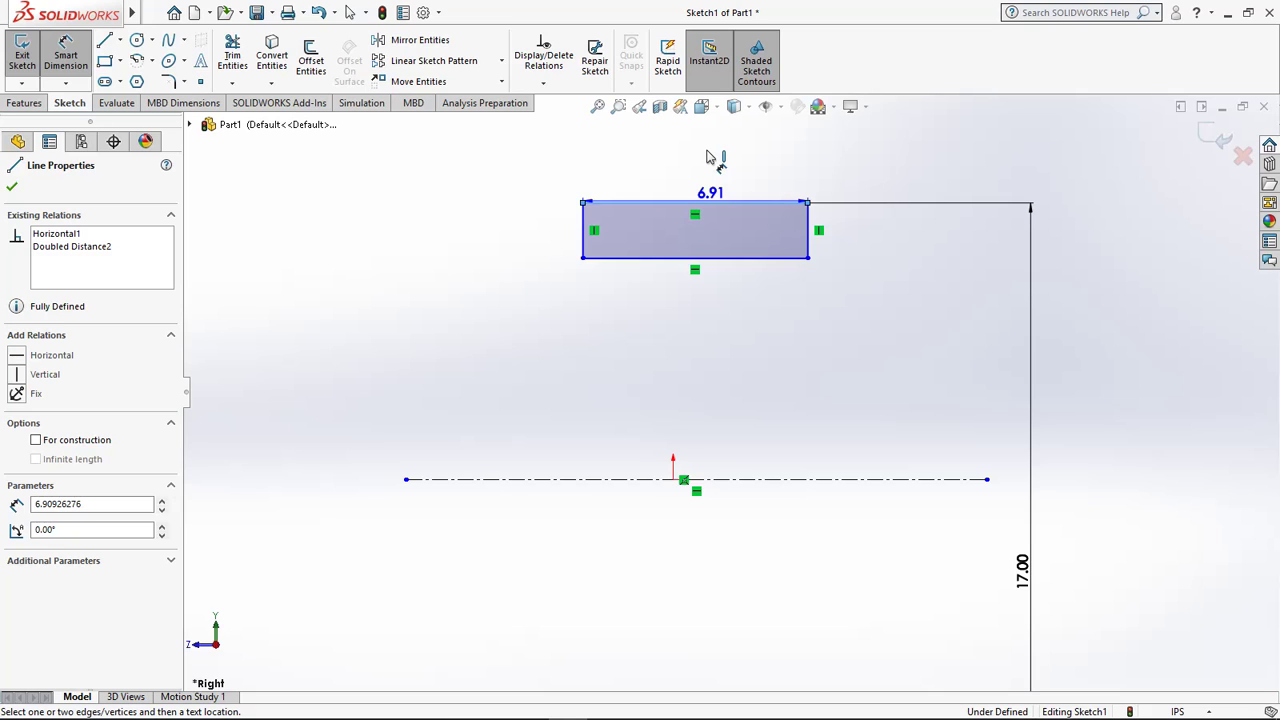
left_click(708, 152)
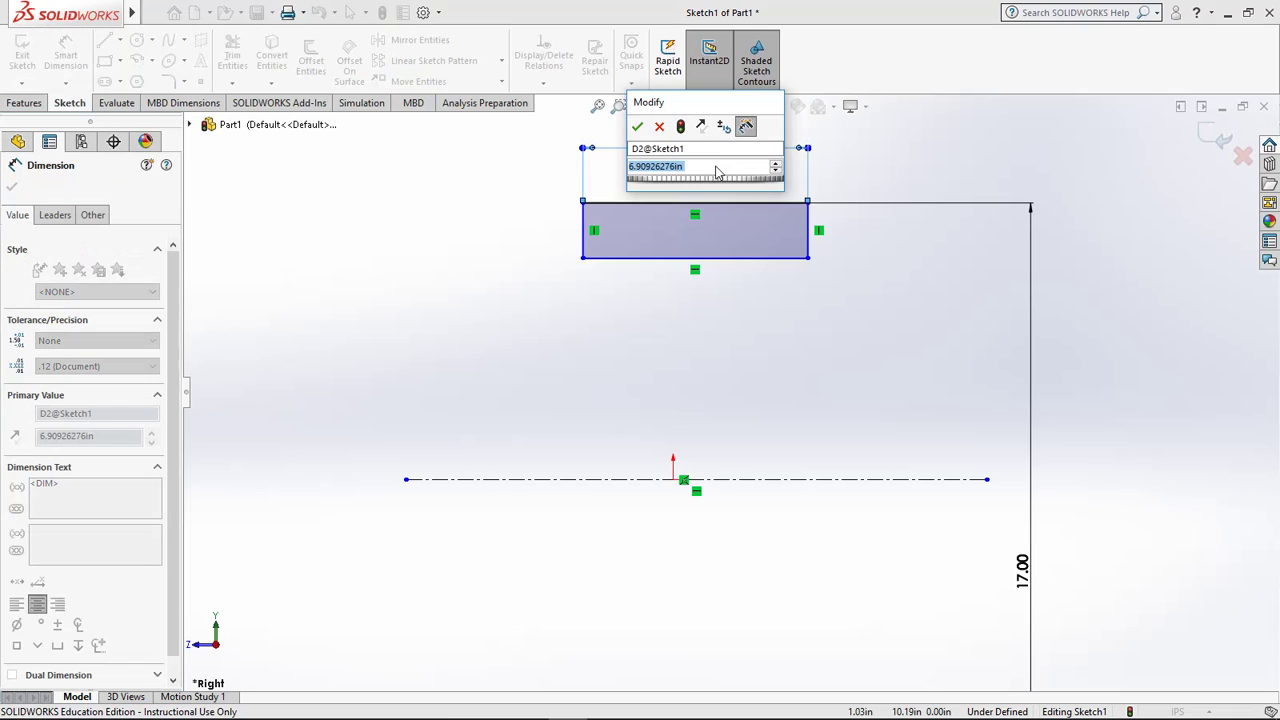
type("4")
key("Return")
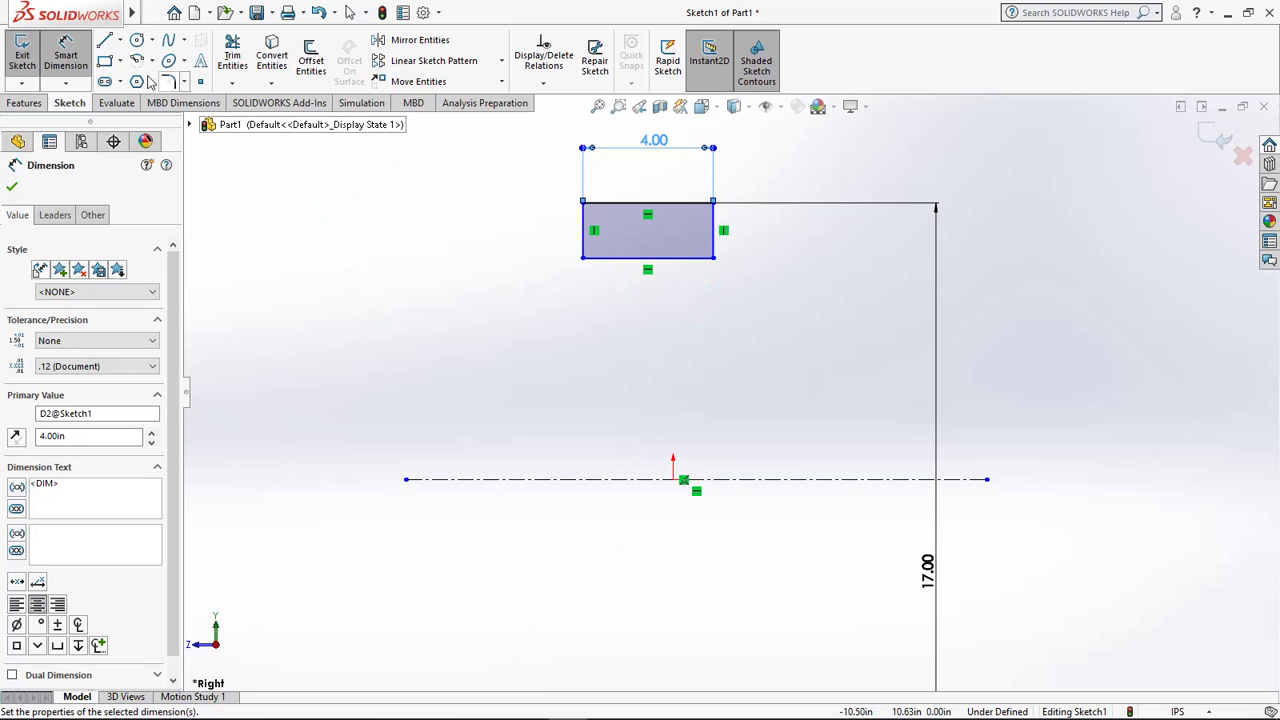
Step: Sketch a second corner rectangle about 4 in wide and 0.81 in high between the first rectangle and the centerline
left_click(105, 43)
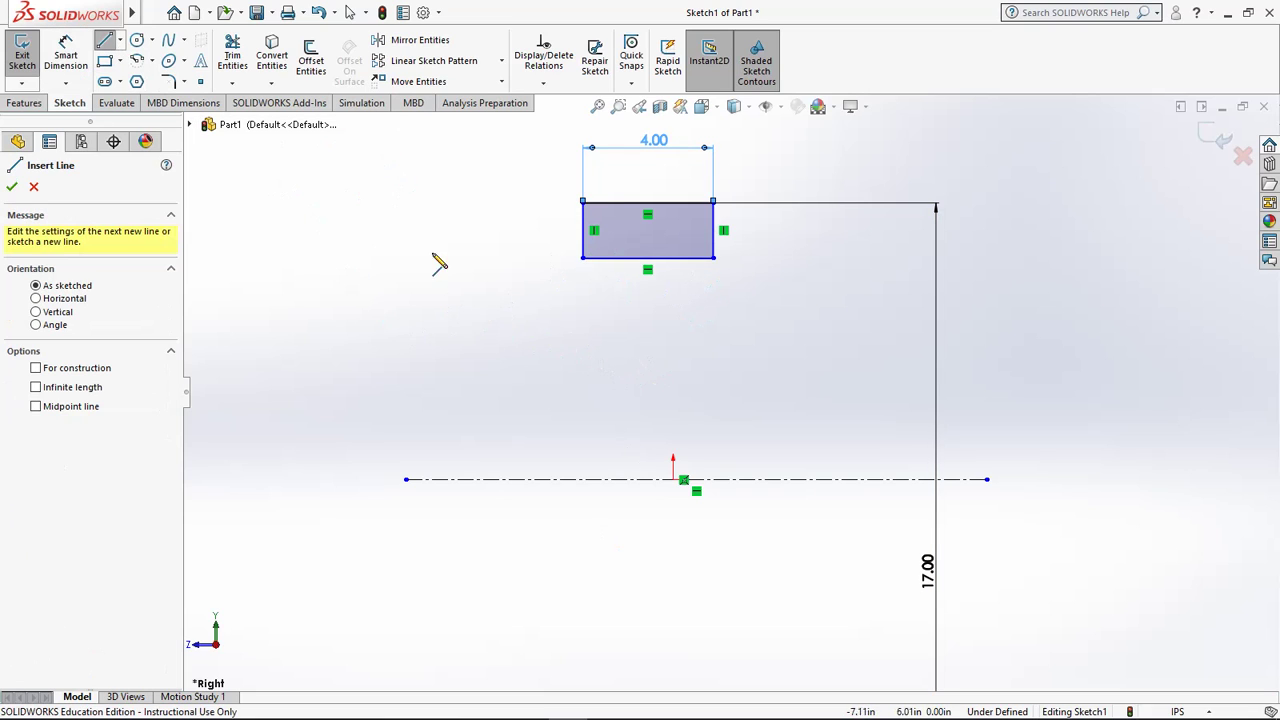
left_click(105, 60)
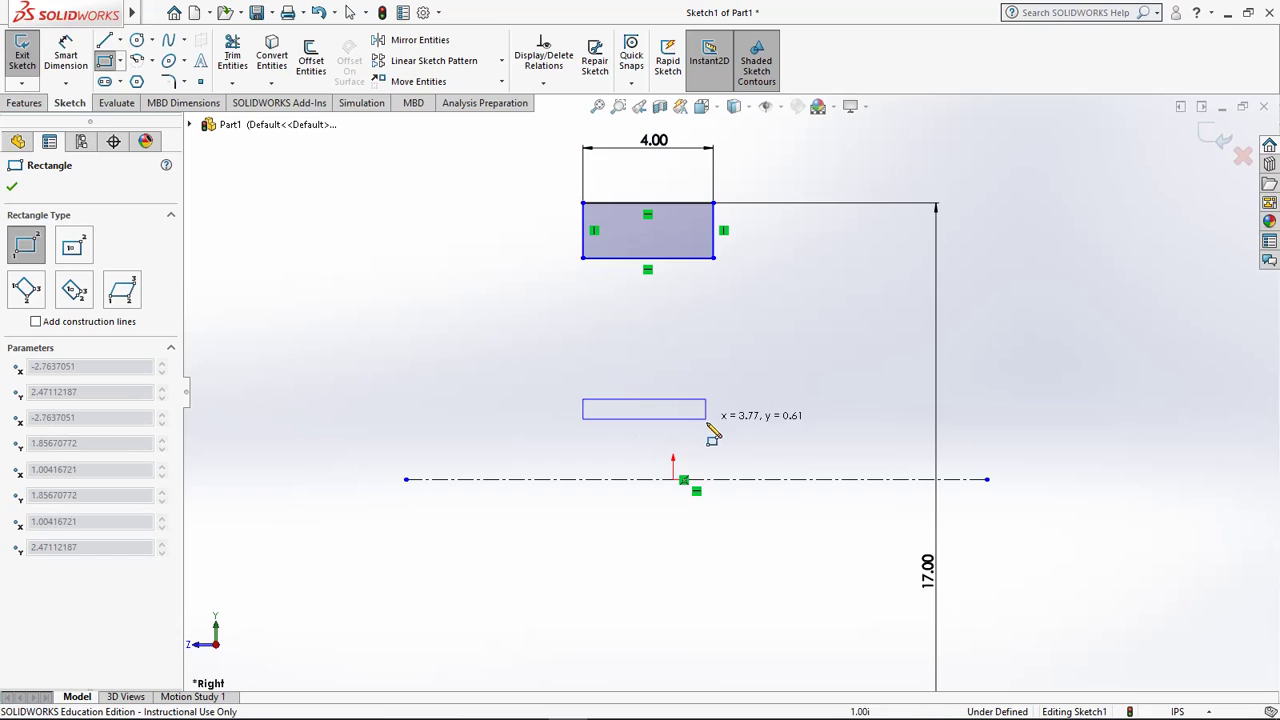
left_click(713, 425)
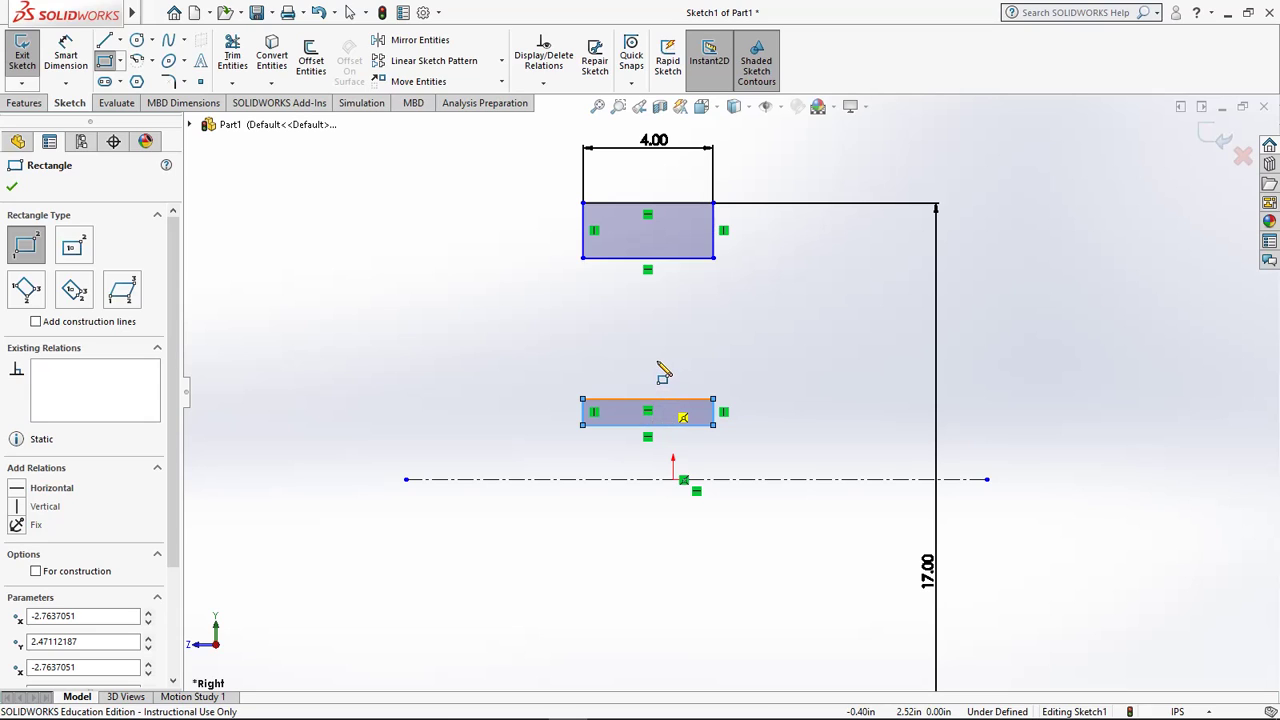
left_click(662, 372)
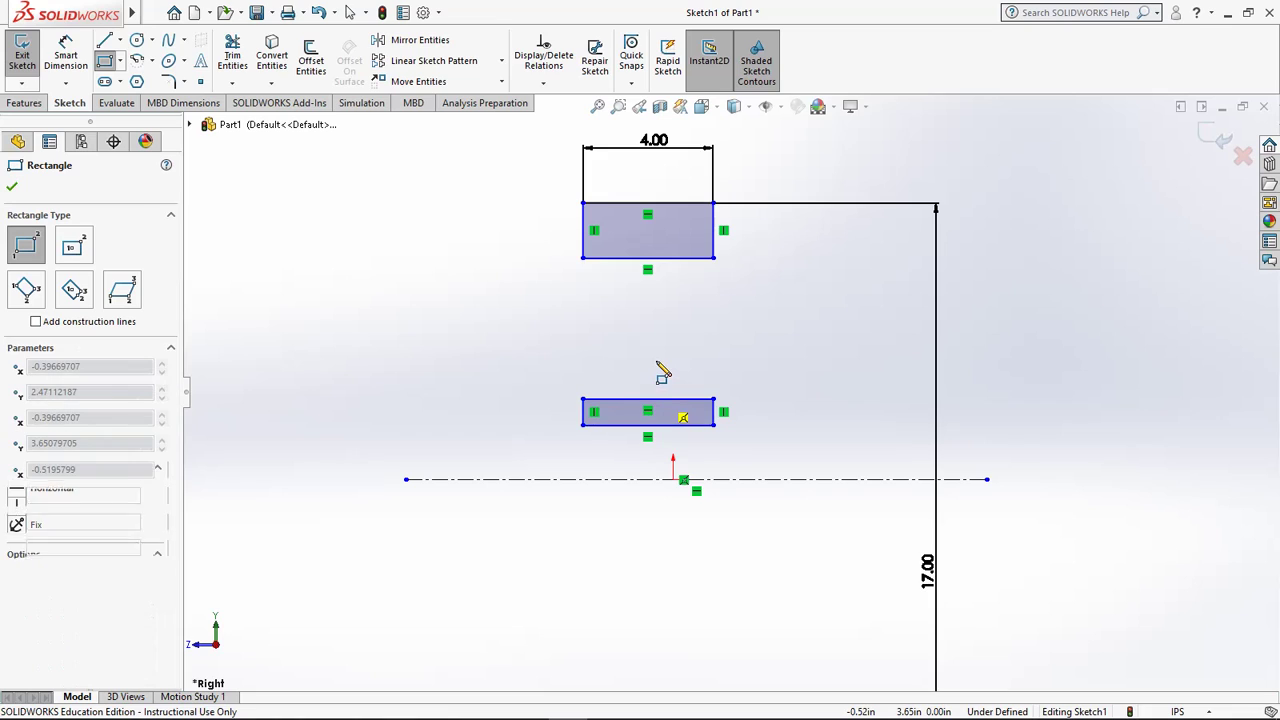
key("Escape")
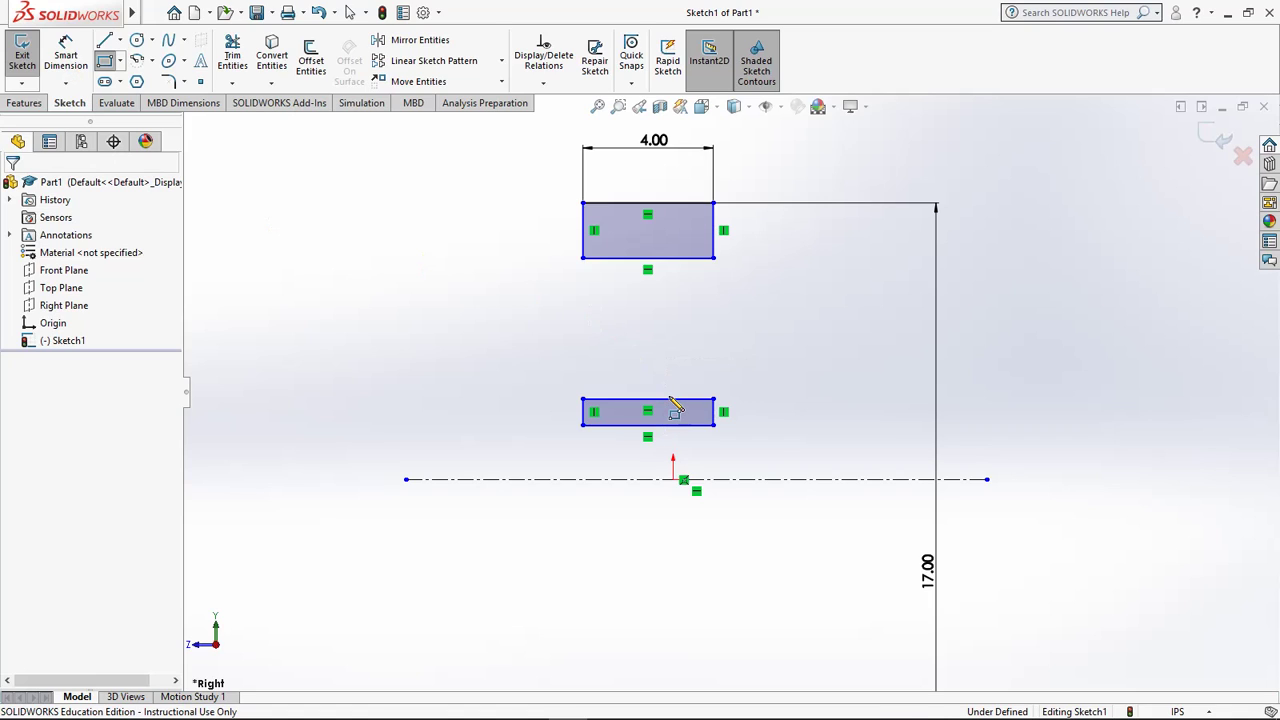
key("Escape")
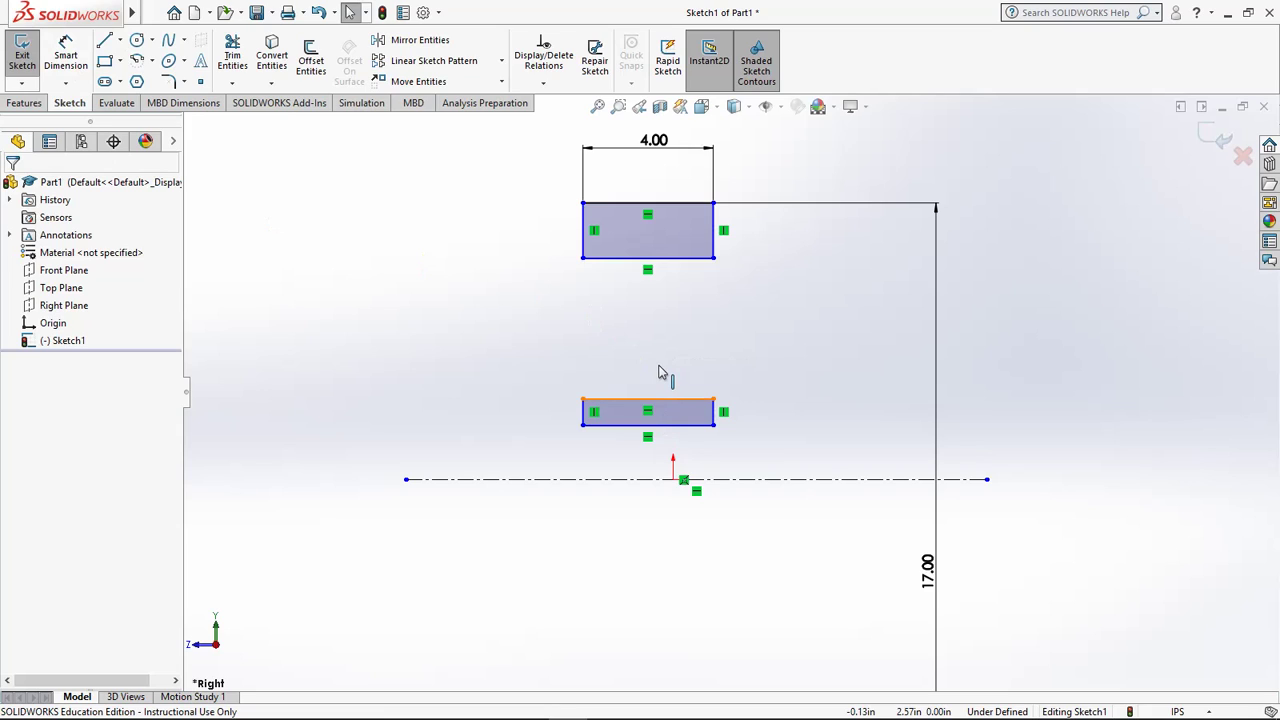
Step: Dimension the top edge of the lower rectangle and set its width to 3 in
left_click(659, 371)
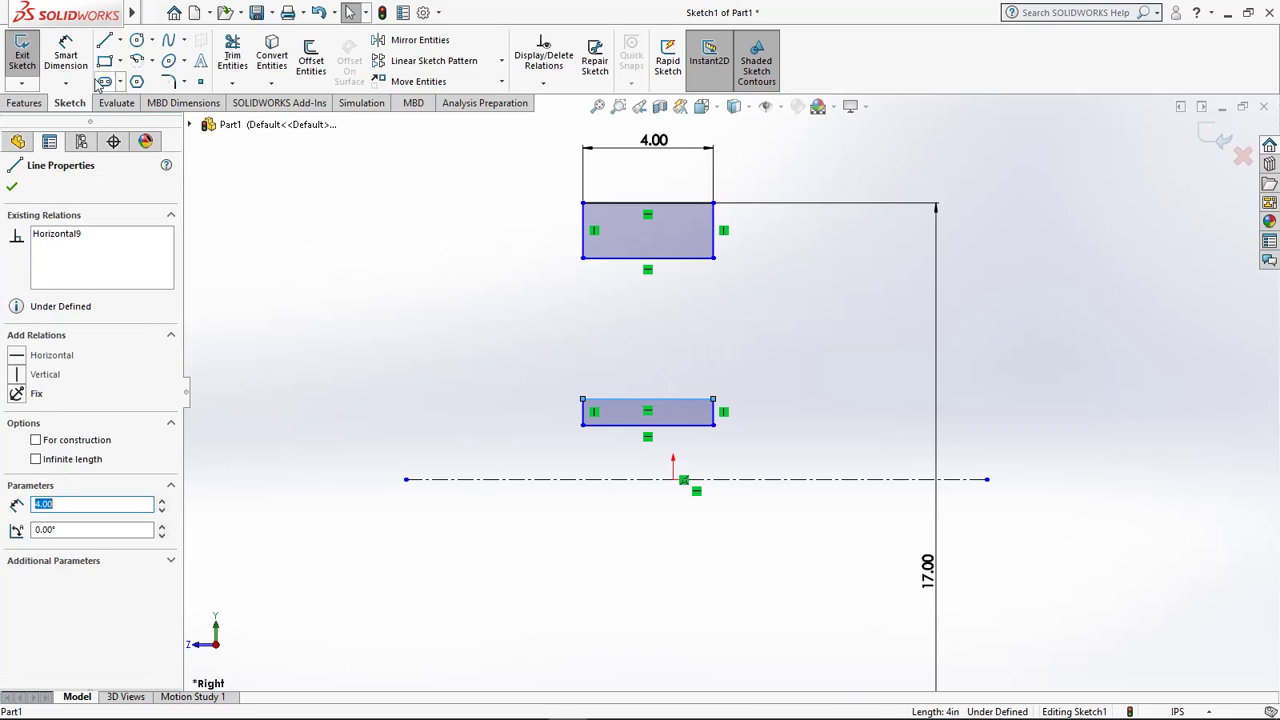
left_click(65, 55)
left_click(663, 404)
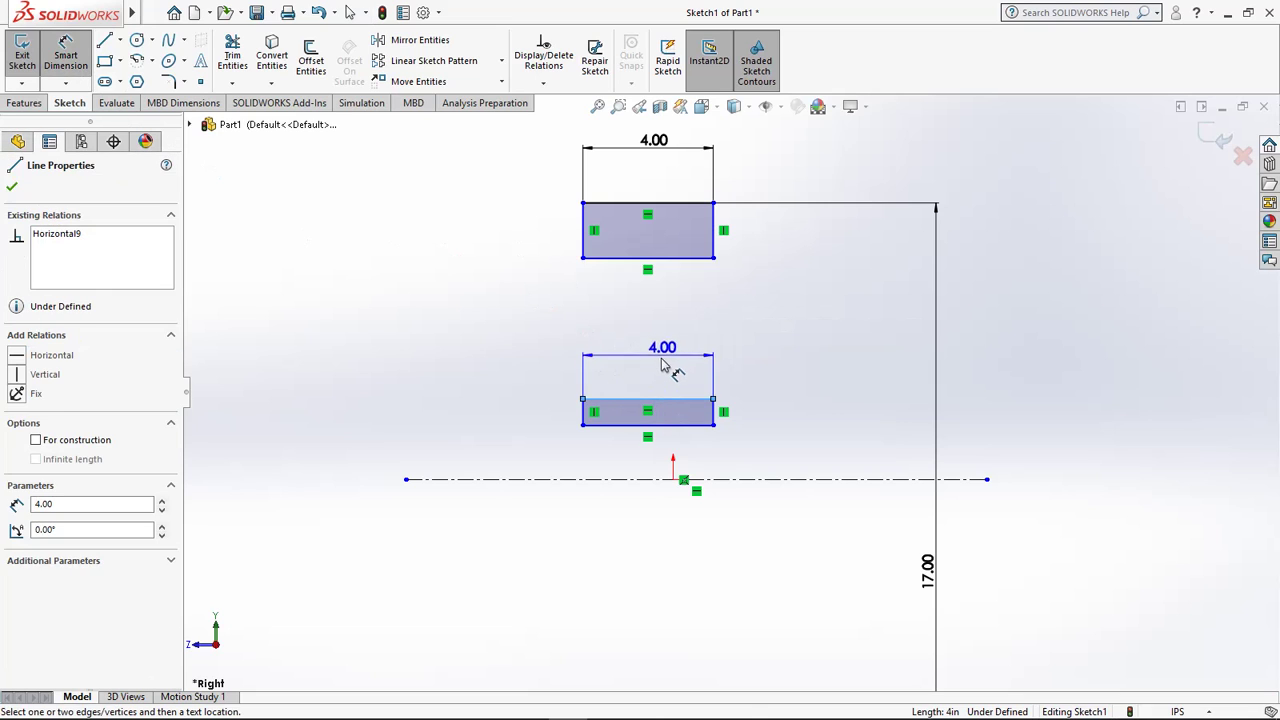
left_click(663, 366)
type("2")
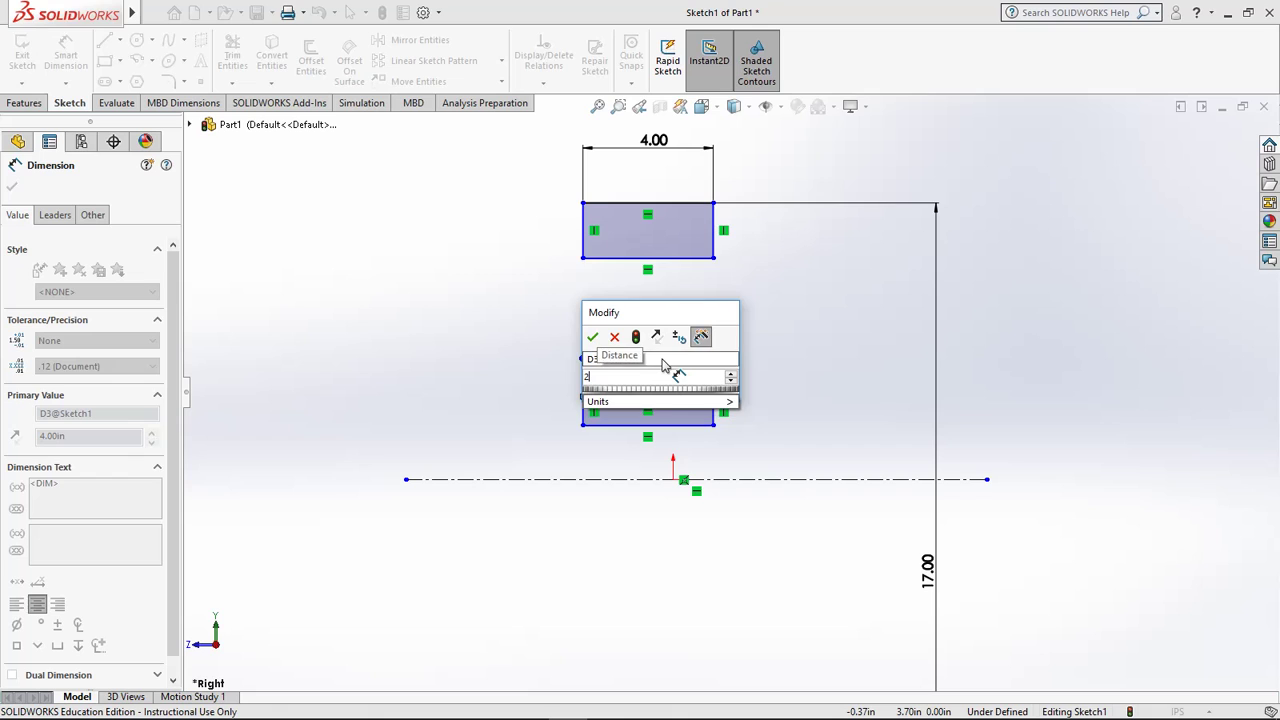
key("Return")
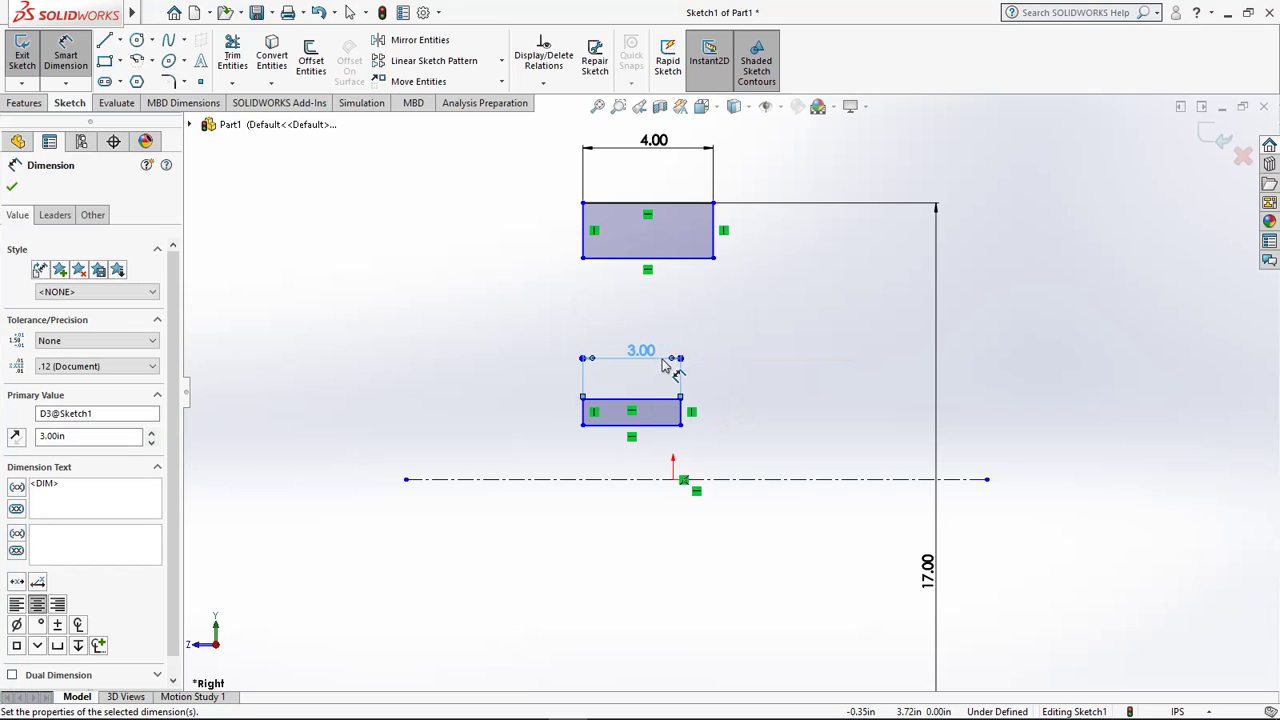
Step: Dimension the left edge of the lower rectangle and set its height to 1 in
left_click(583, 412)
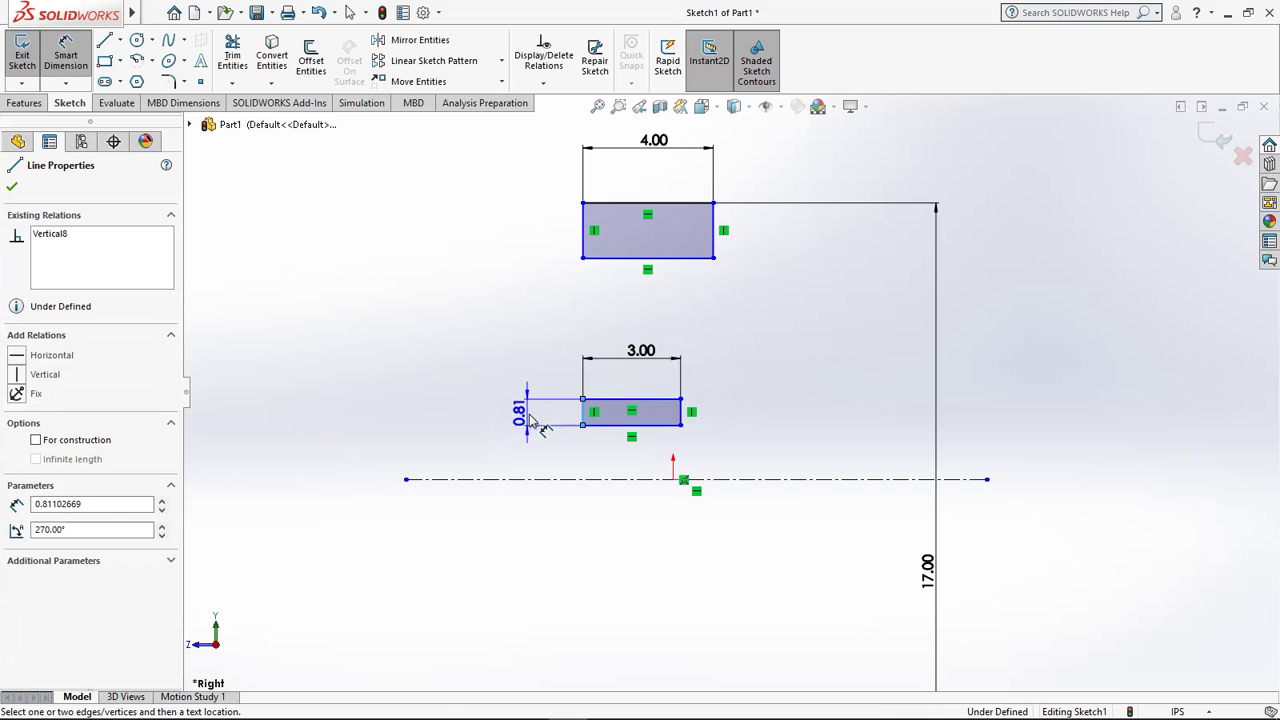
left_click(519, 421)
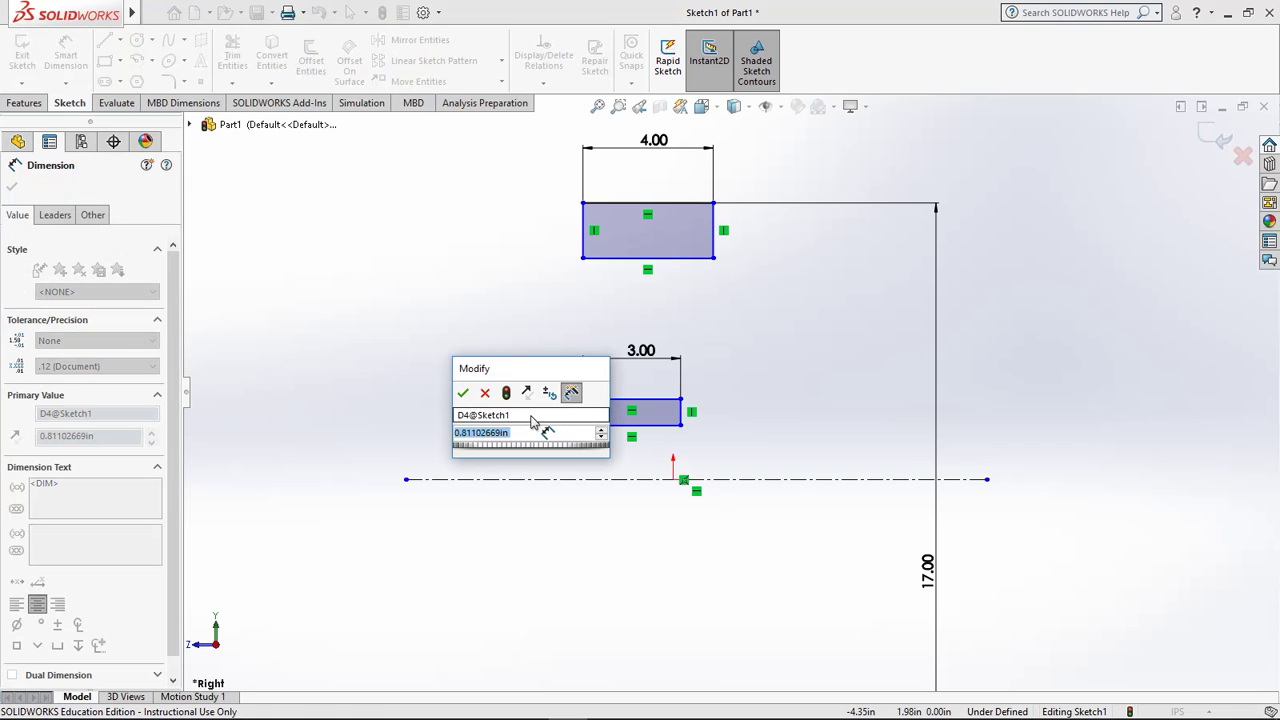
type("1")
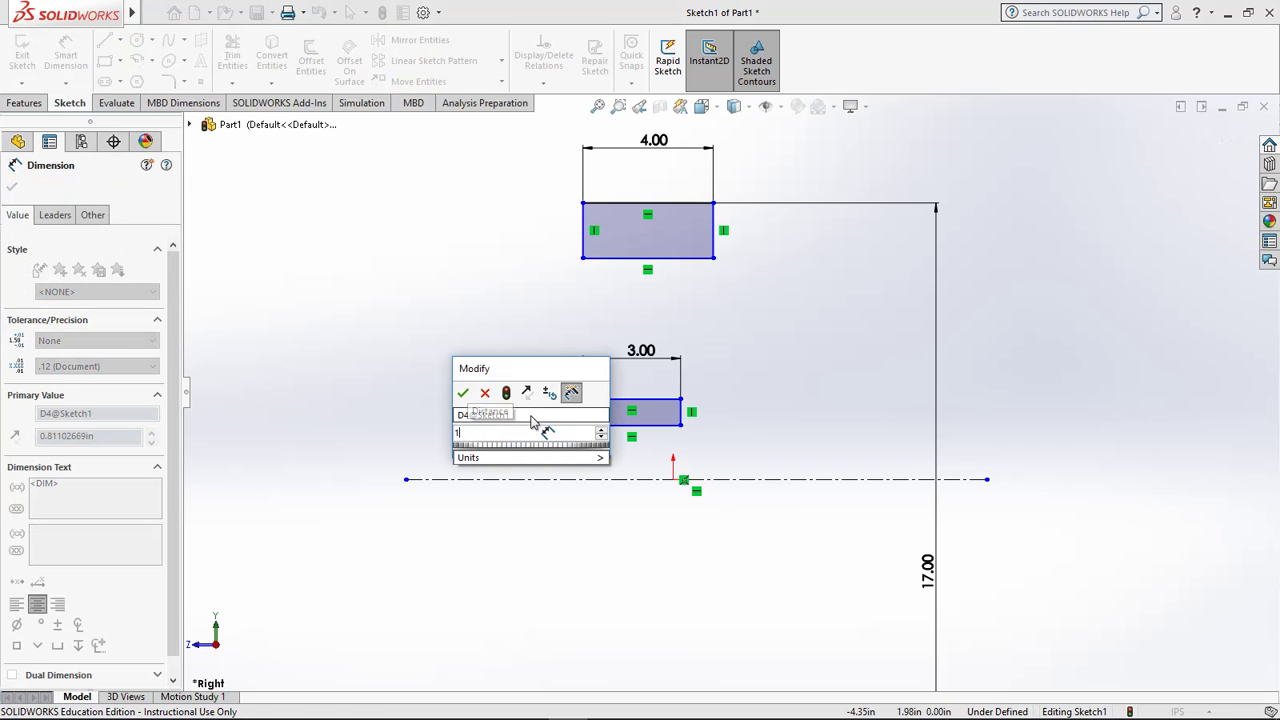
key("Return")
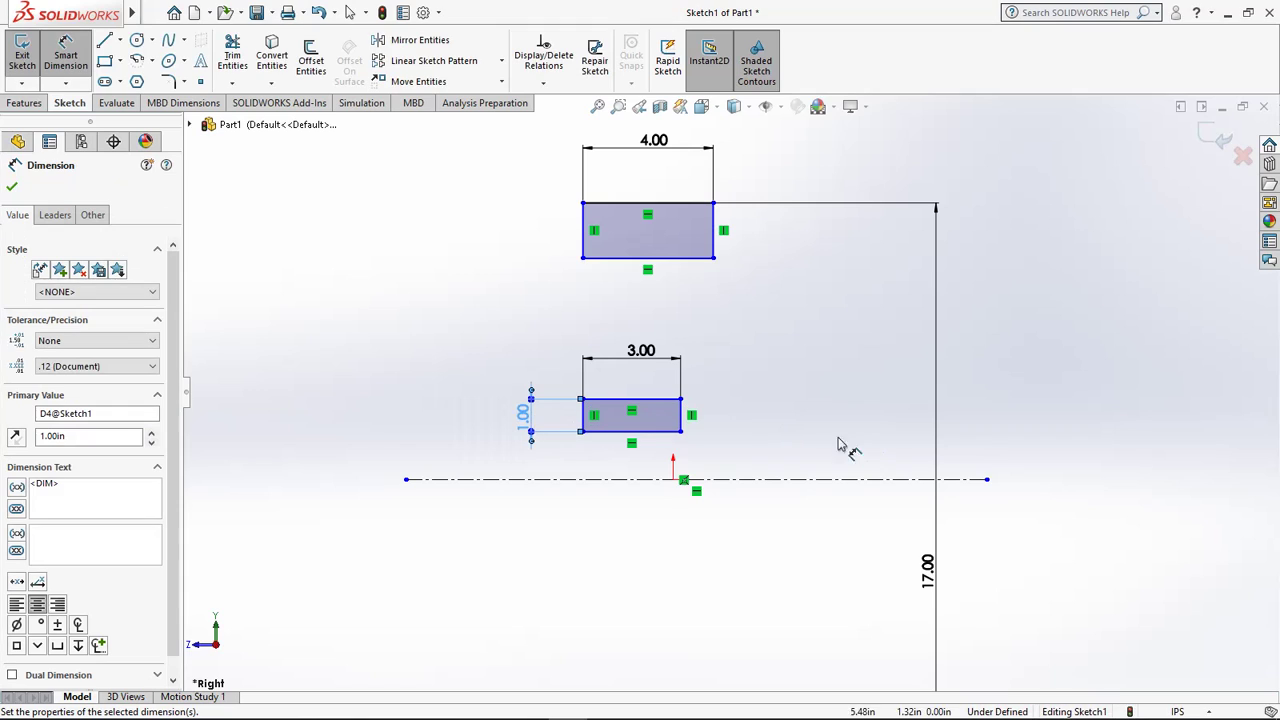
Step: Dimension the left edge of the upper rectangle and set its height to 2 in
left_click(522, 247)
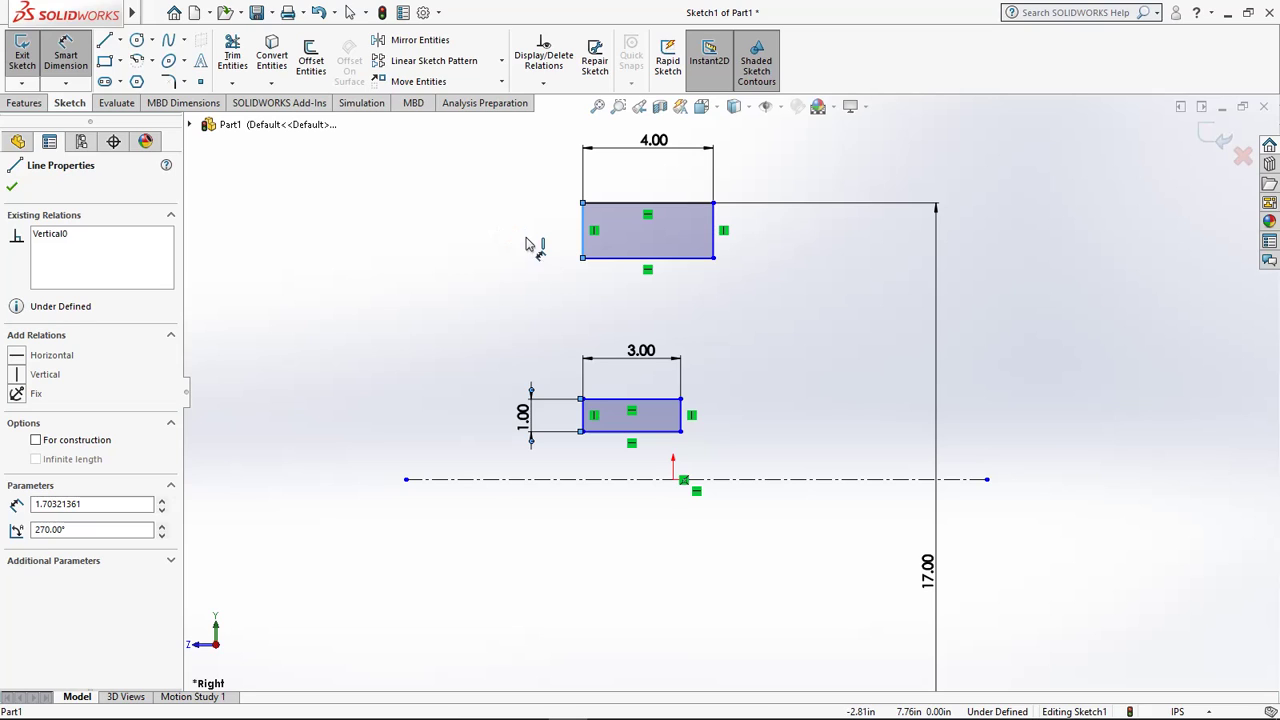
key("d")
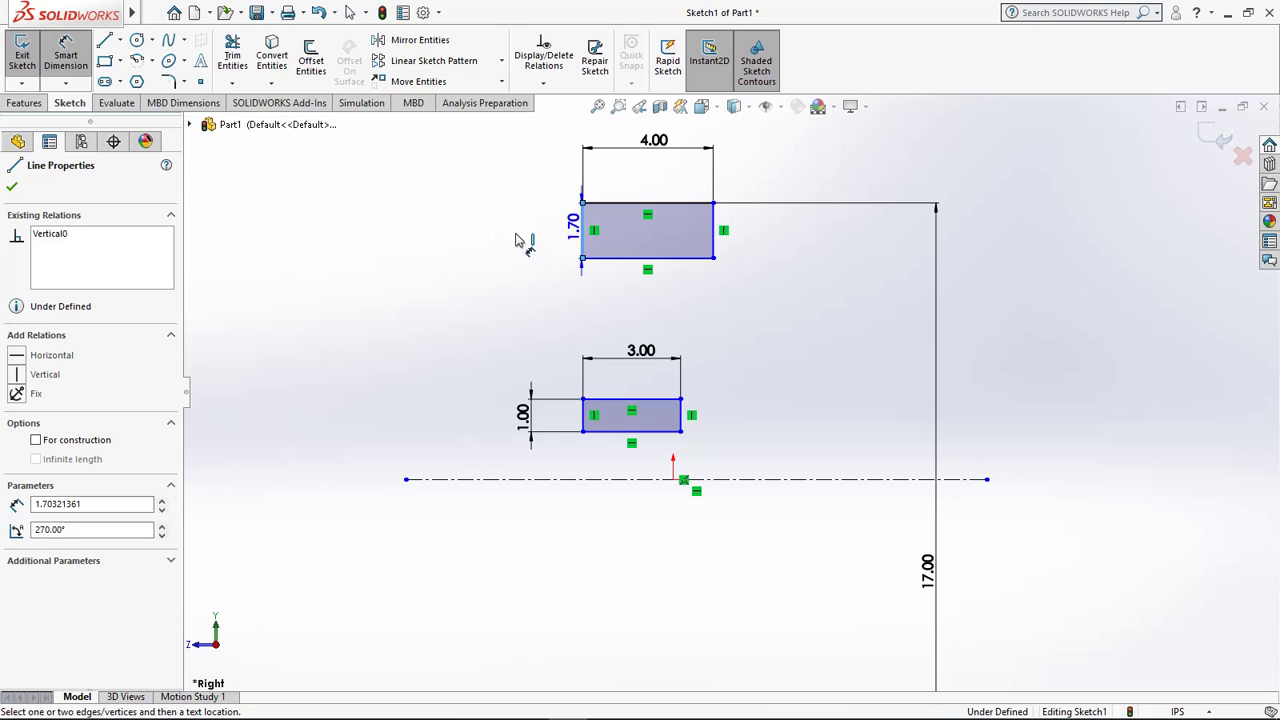
left_click(510, 238)
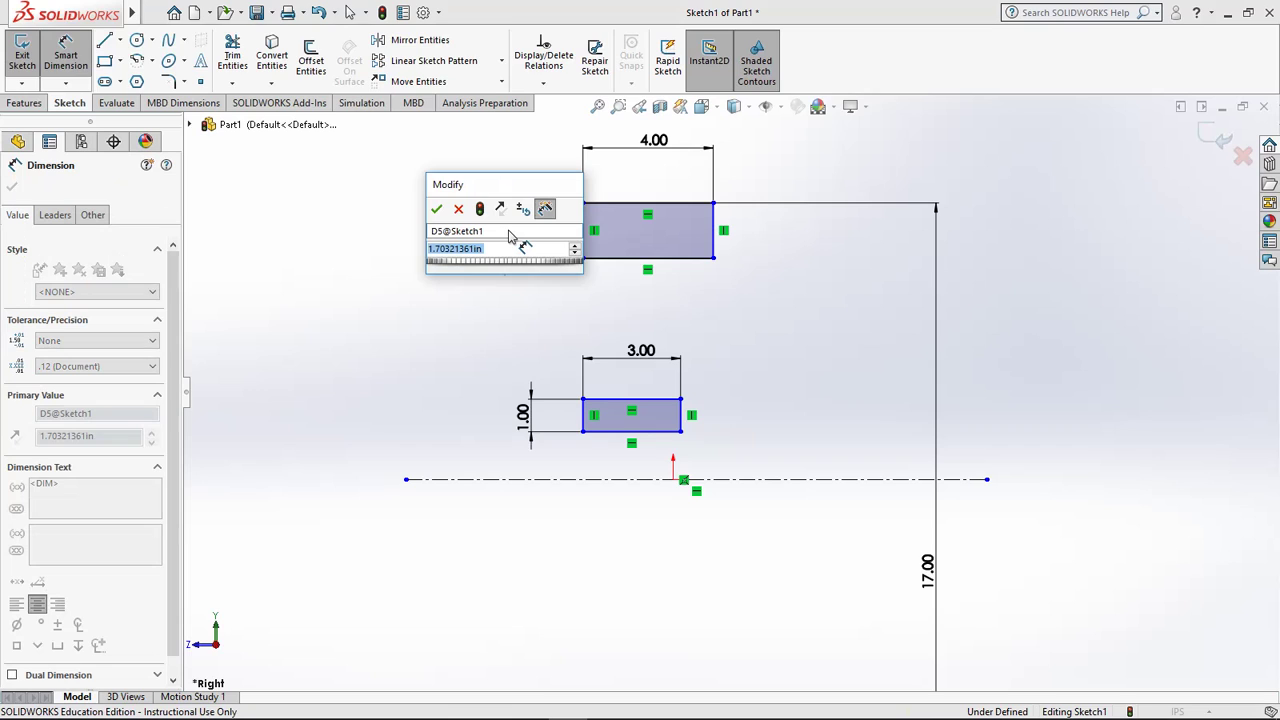
type("2")
key("Return")
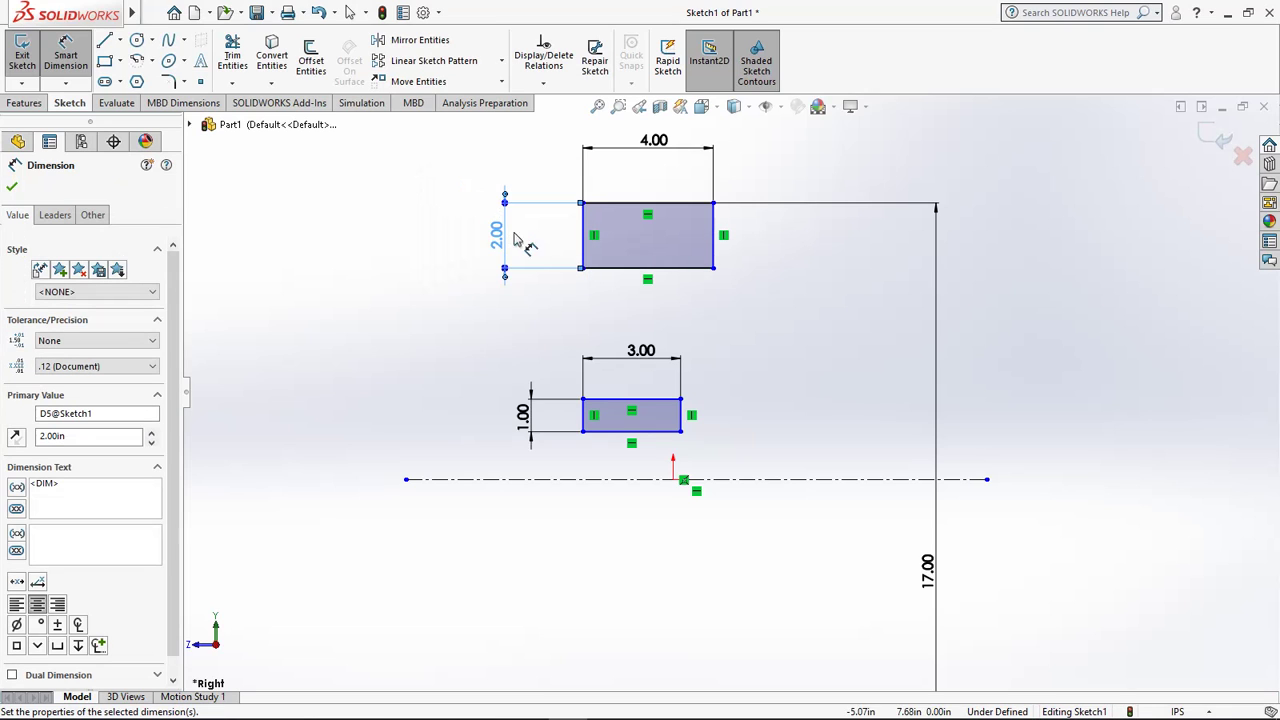
left_click(698, 303)
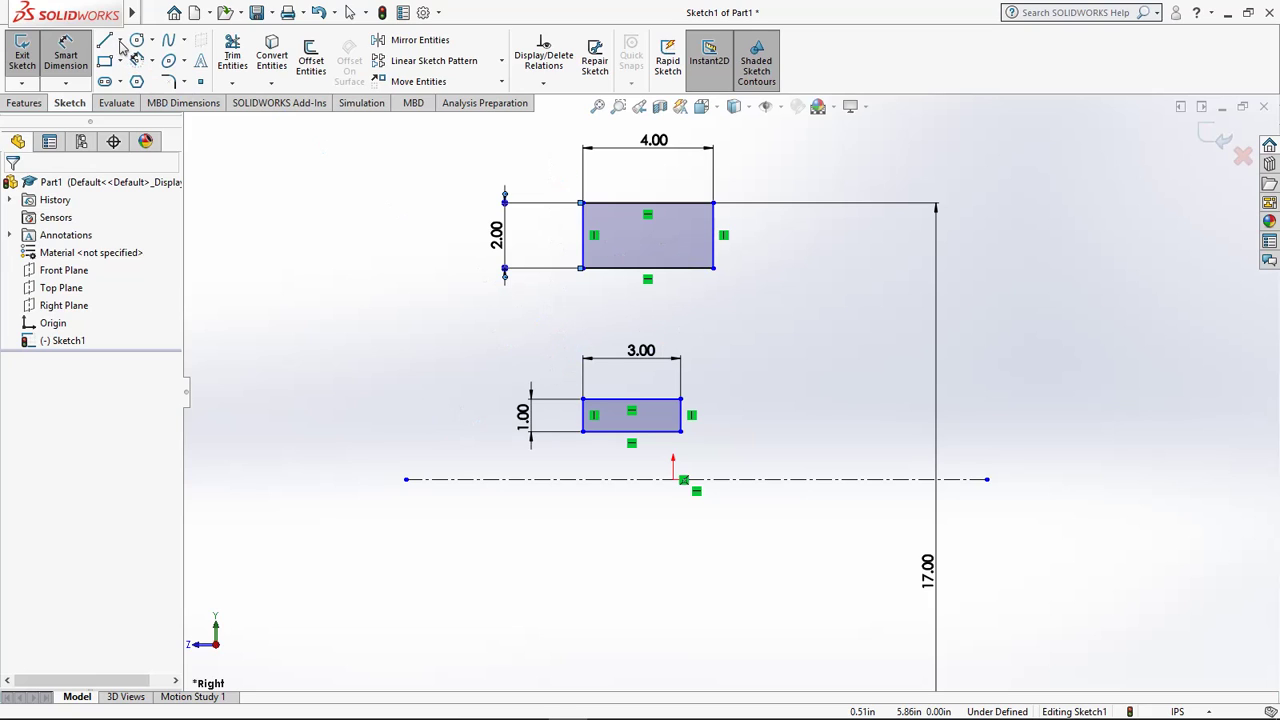
Step: Sketch a vertical centerline about 9.82 in long from the origin up through both rectangles
left_click(120, 42)
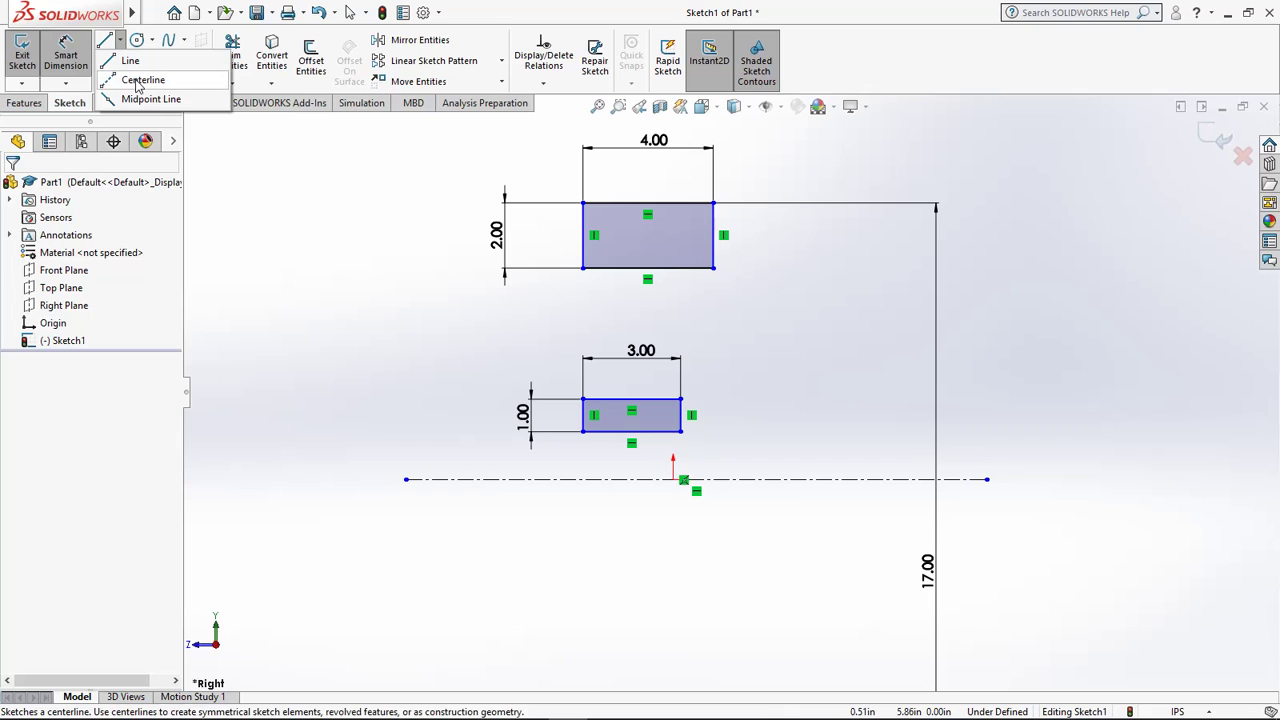
left_click(140, 82)
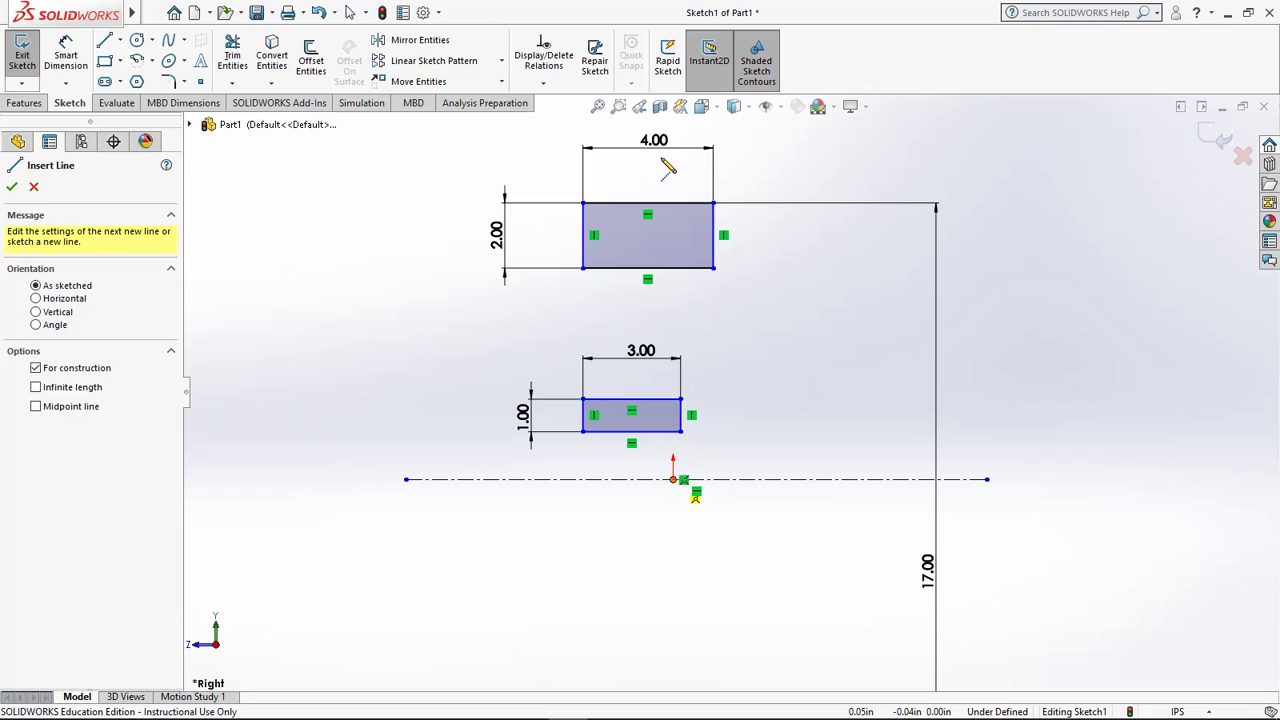
left_click(661, 160)
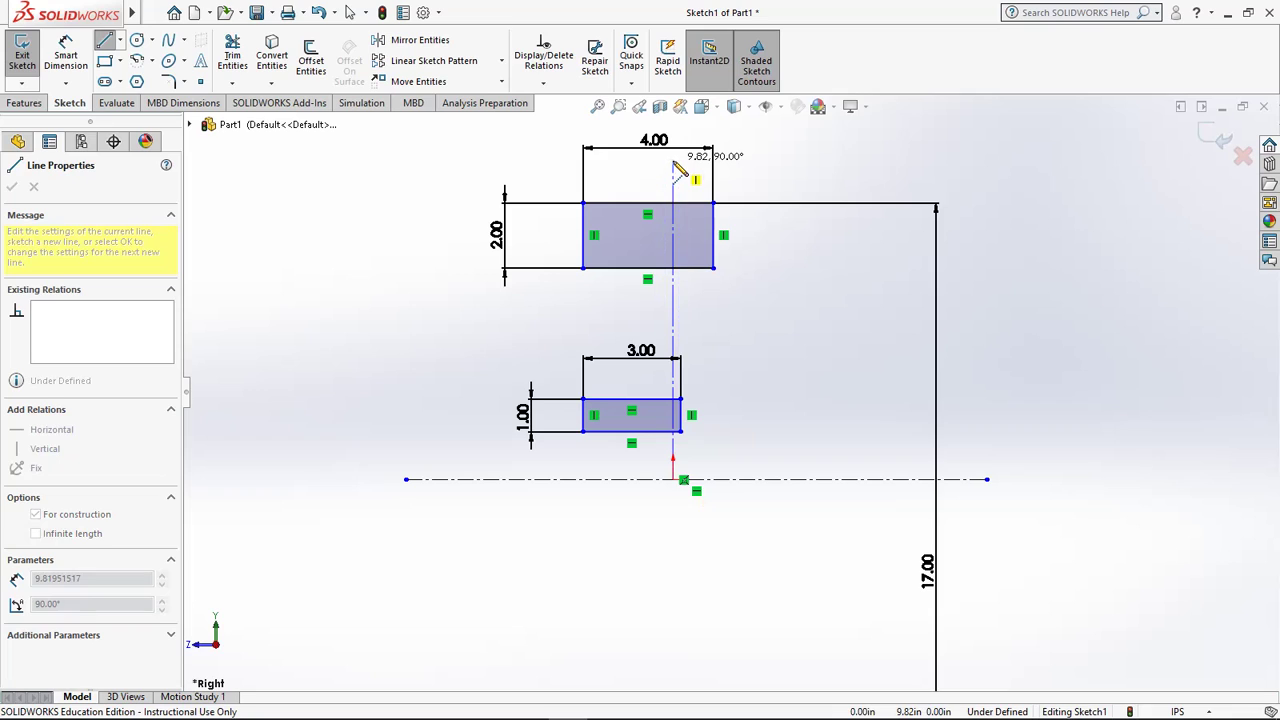
left_click(673, 160)
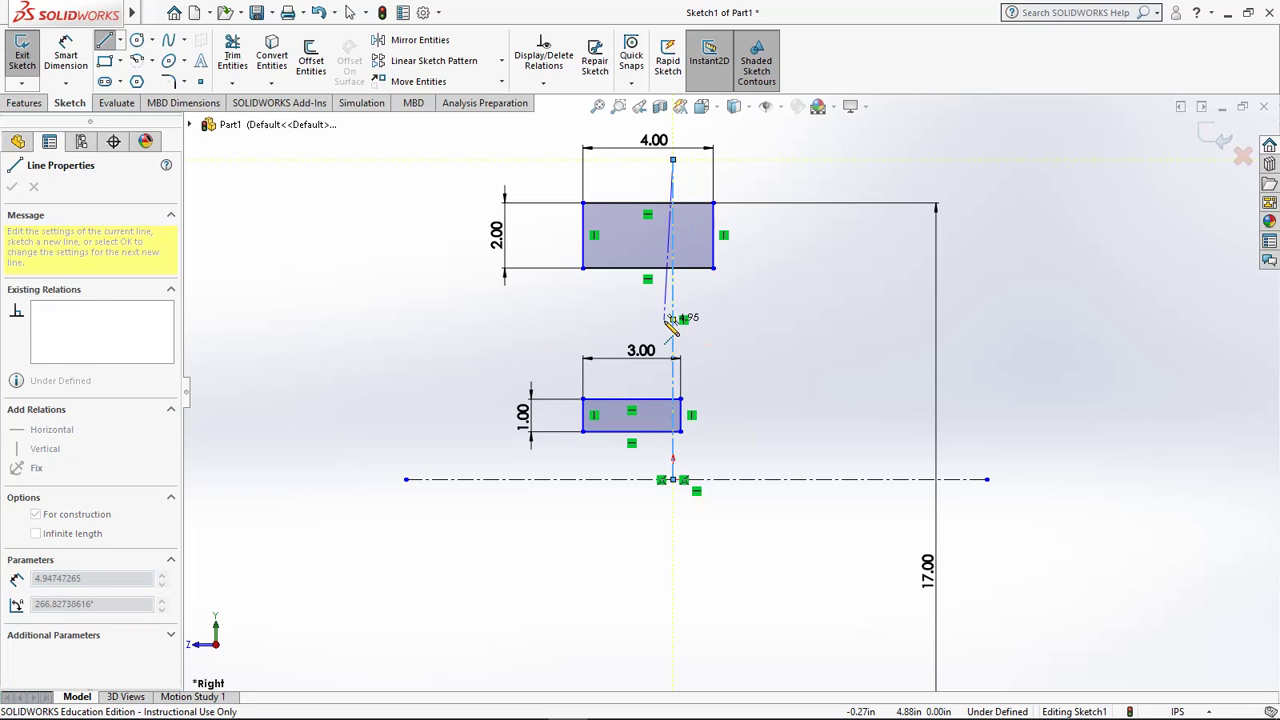
key("Escape")
key("Escape")
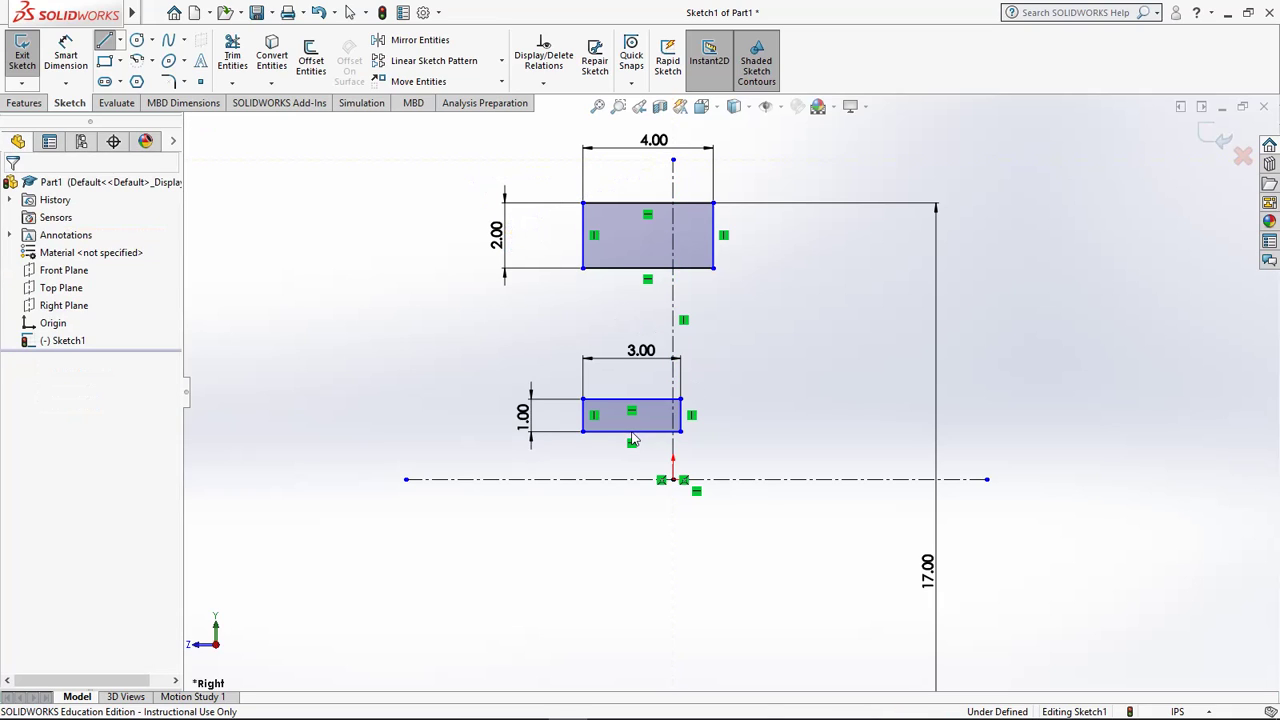
key("Escape")
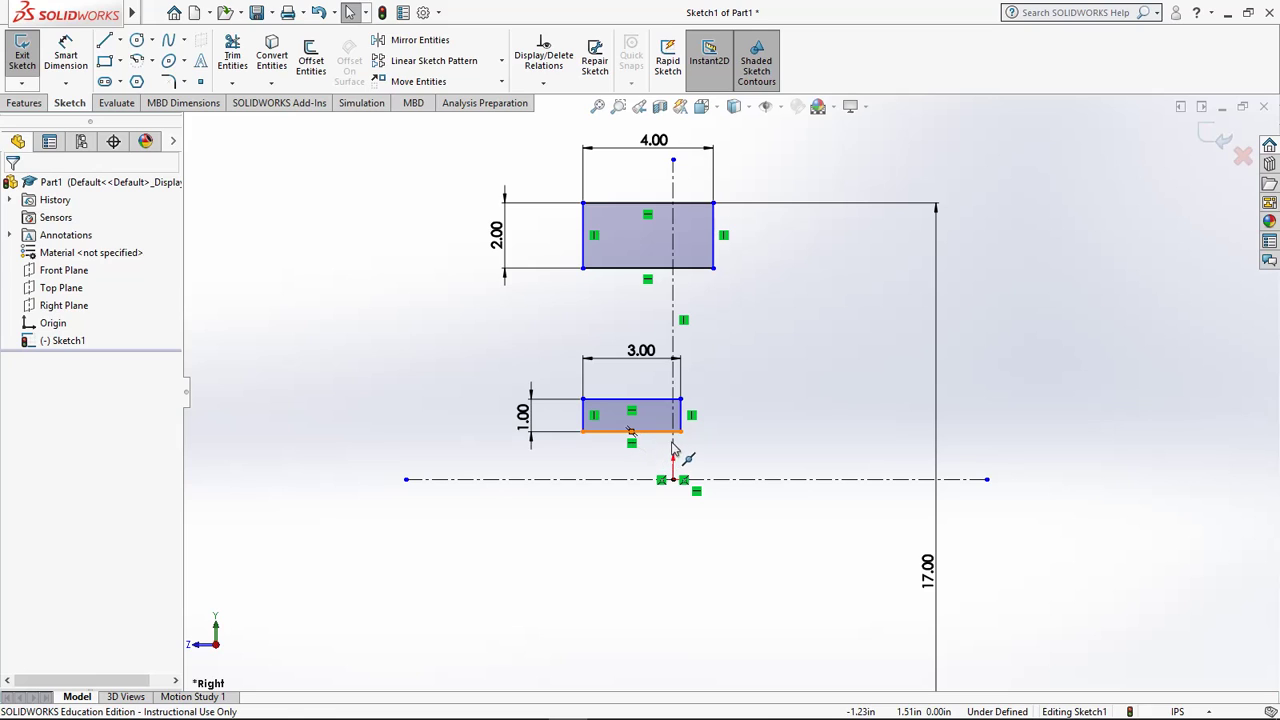
Step: Make the midpoint of the lower rectangle's bottom edge coincident with the vertical centerline
left_click(673, 431)
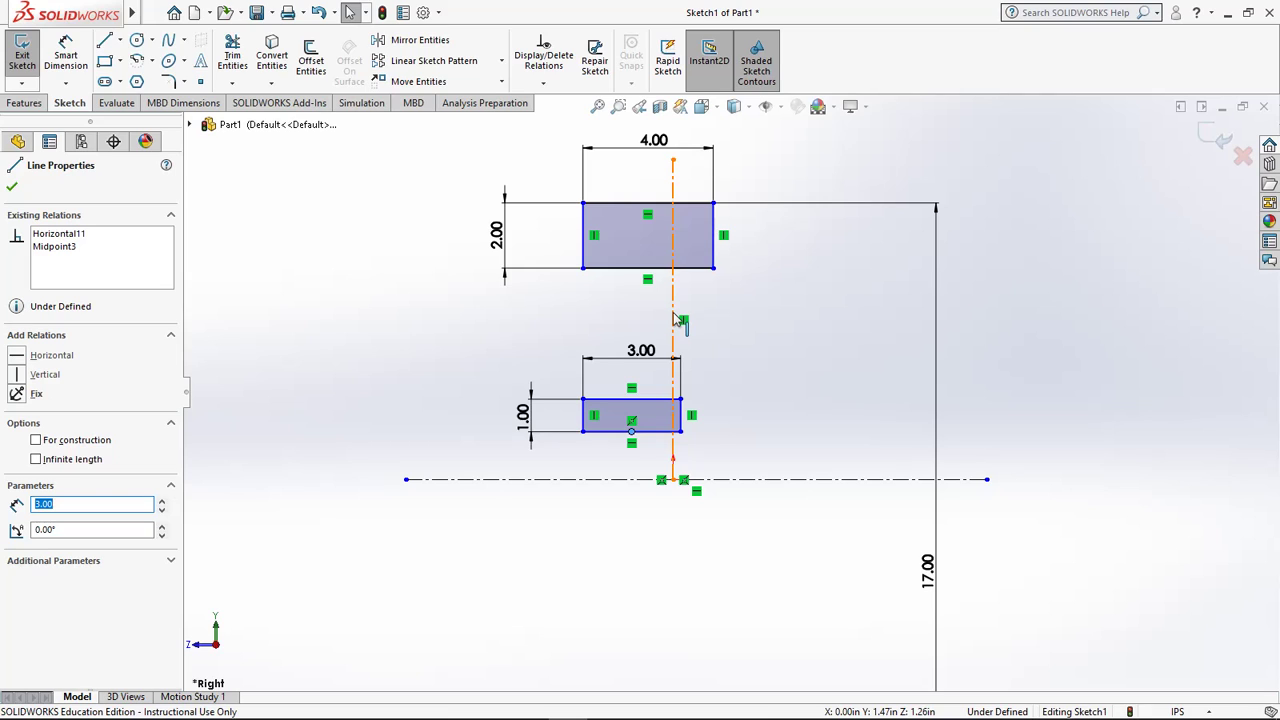
left_click(668, 390, "ctrl")
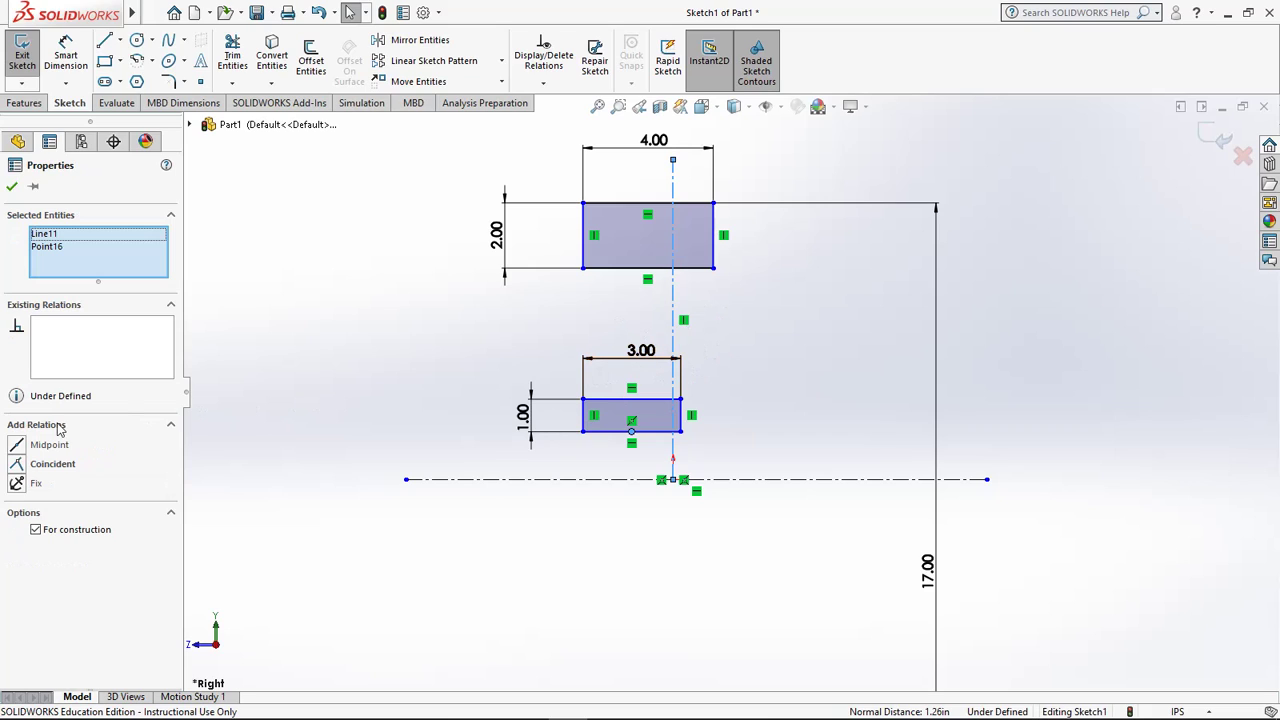
left_click(18, 470)
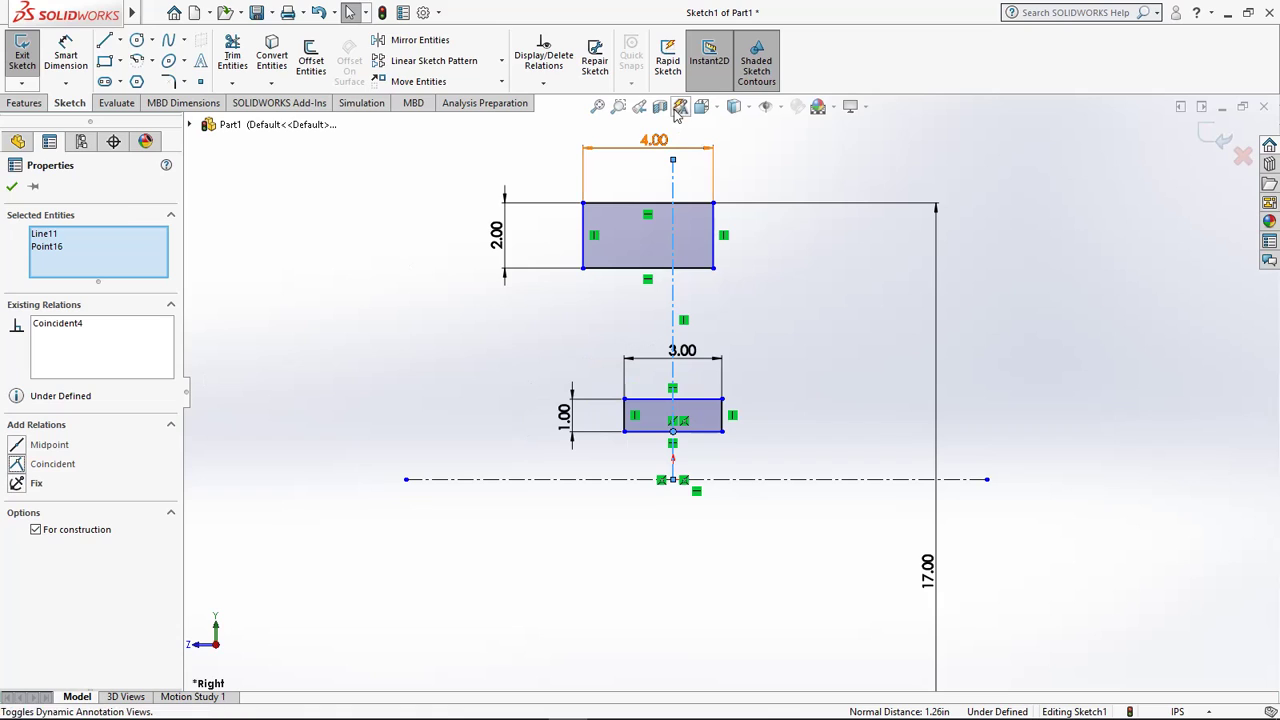
Step: Make the midpoint of the upper rectangle's bottom edge coincident with the vertical centerline
left_click(646, 269)
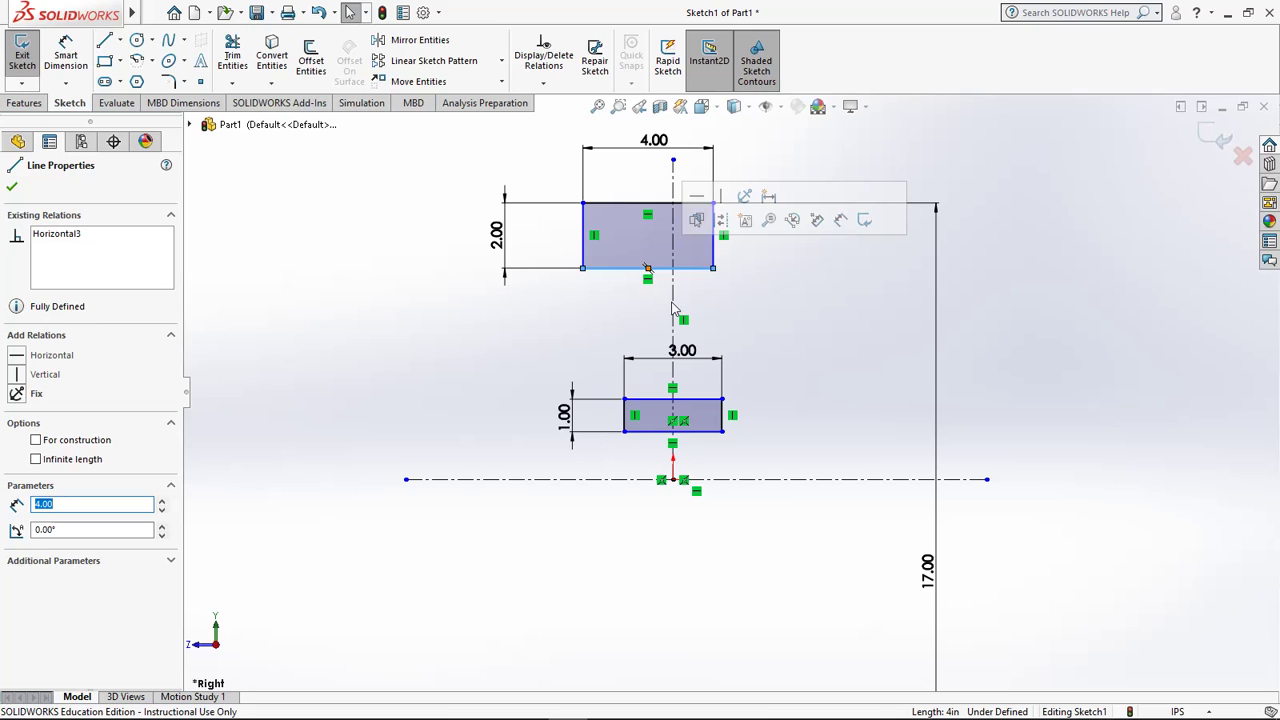
left_click(648, 268)
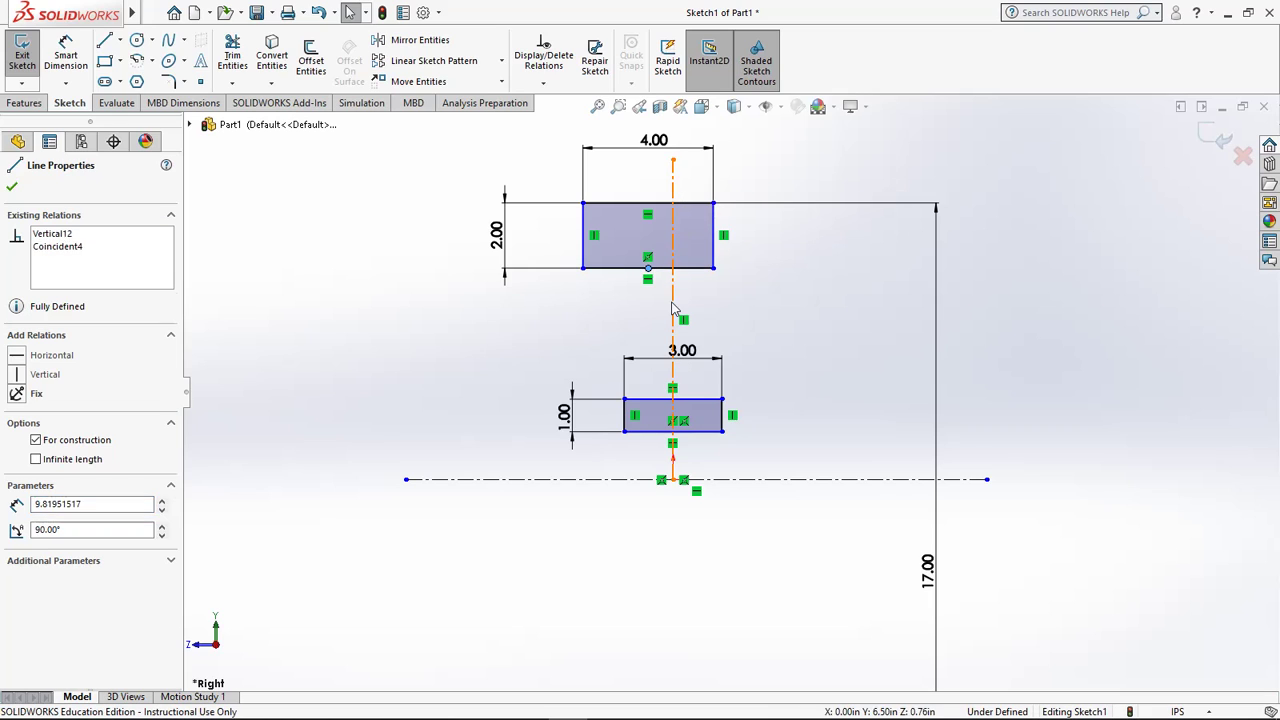
left_click(673, 310, "ctrl")
left_click(18, 465)
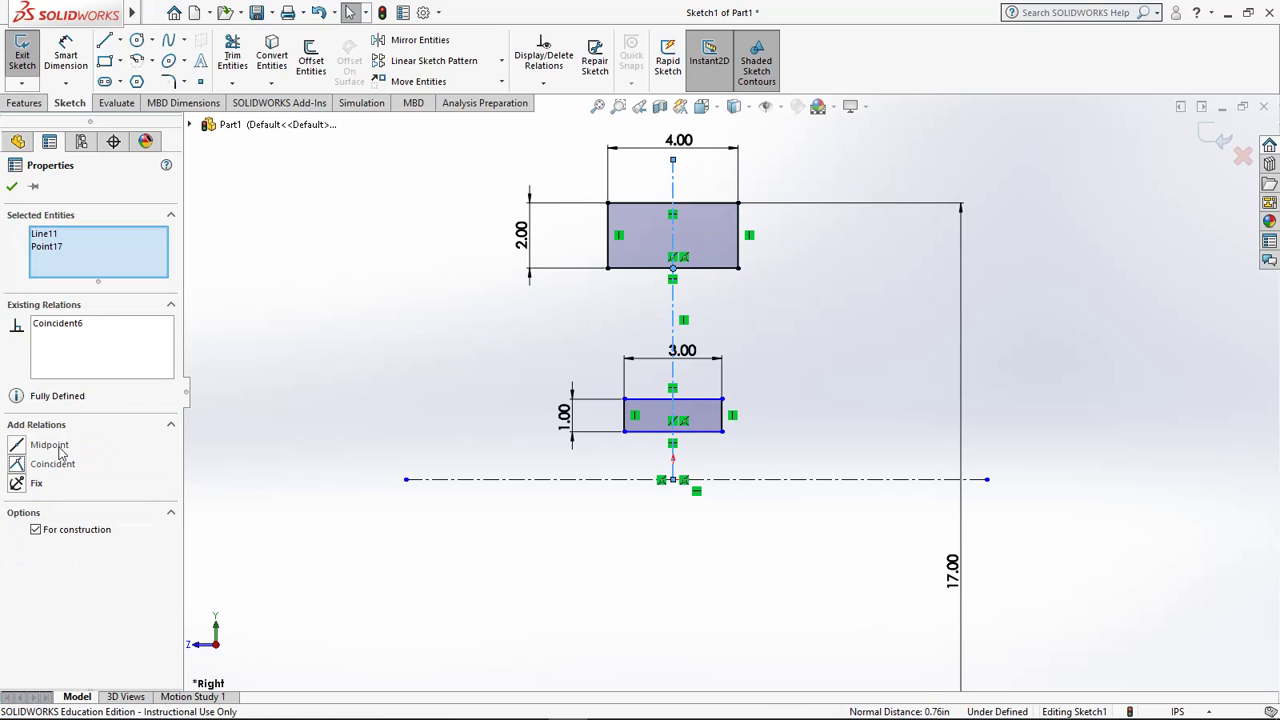
left_click(421, 250)
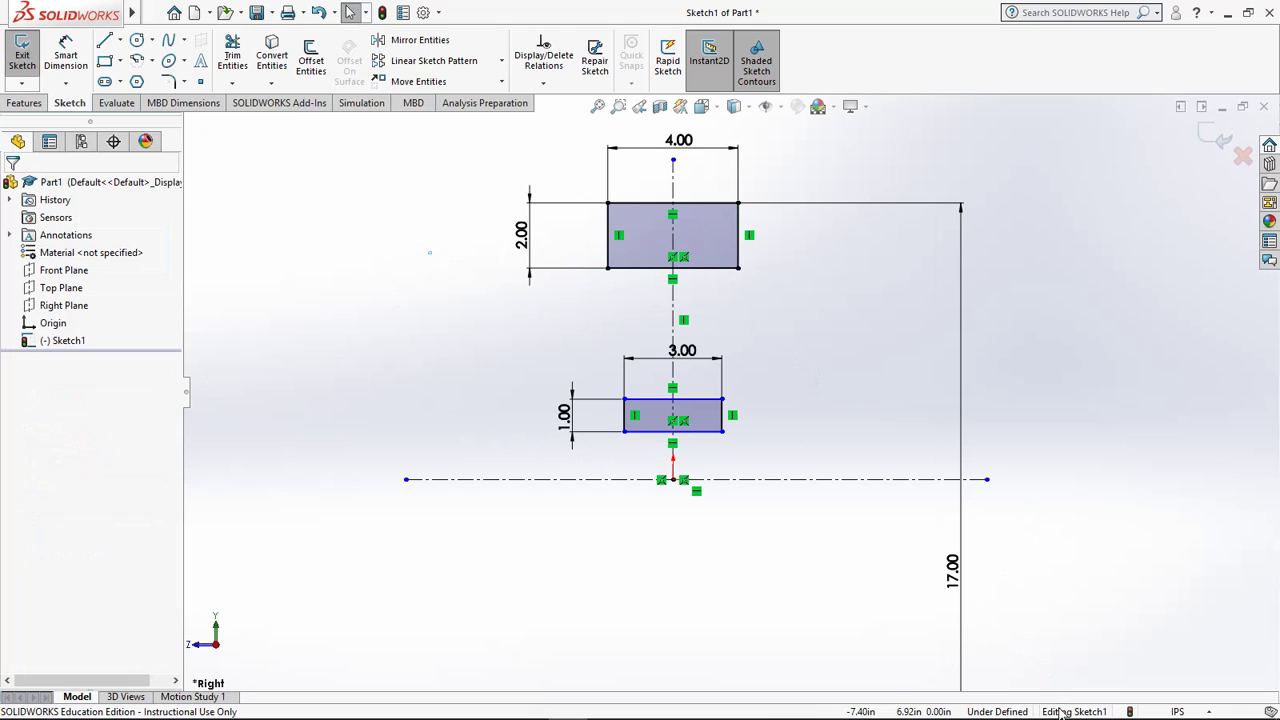
Step: Add a doubled-distance dimension from the lower rectangle's bottom edge across the horizontal centerline and set it to 1 in
left_click(722, 399)
mouse_move(727, 388)
left_mouse_down()
mouse_move(733, 400)
mouse_move(738, 388)
mouse_move(729, 395)
left_mouse_up()
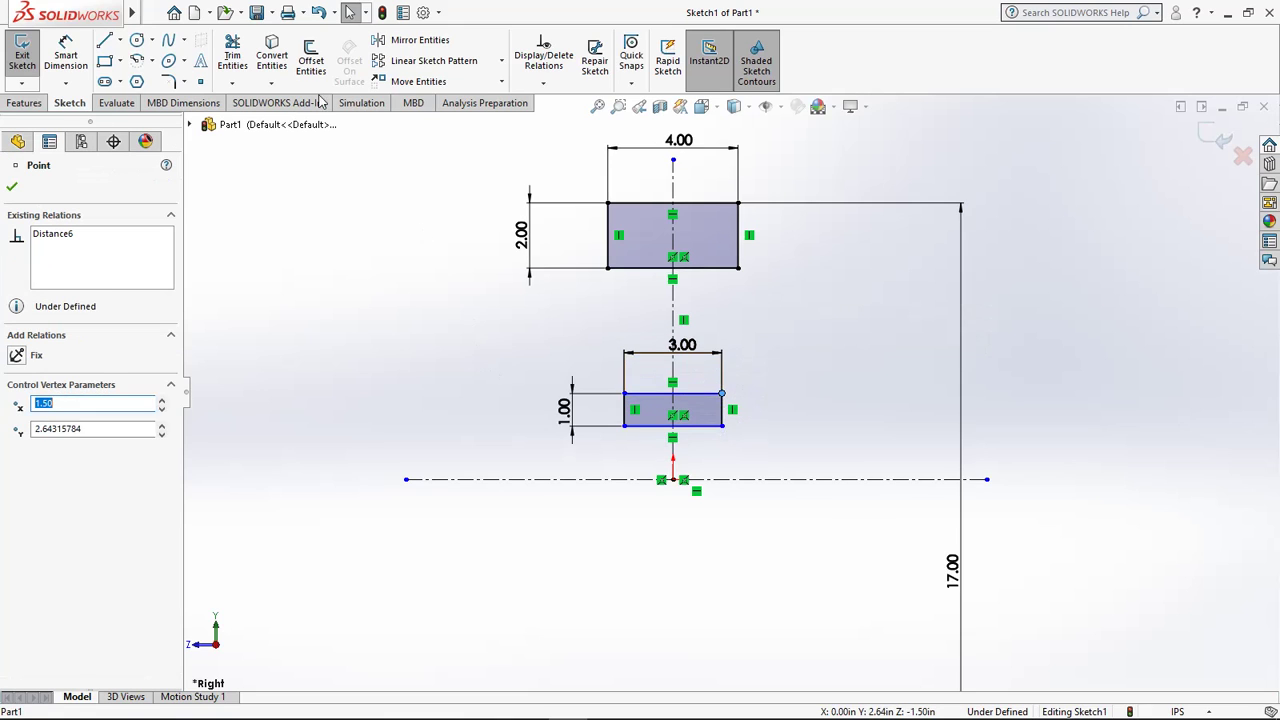
left_click(65, 55)
left_click(655, 426)
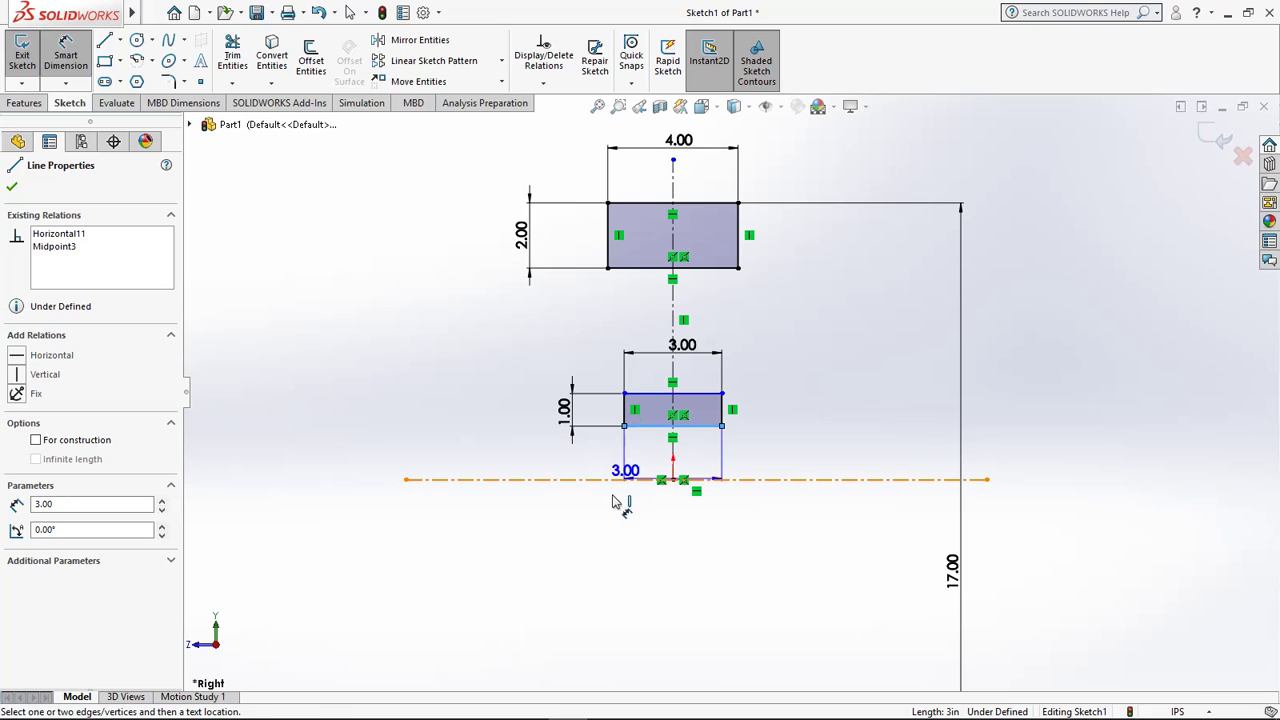
left_click(563, 526)
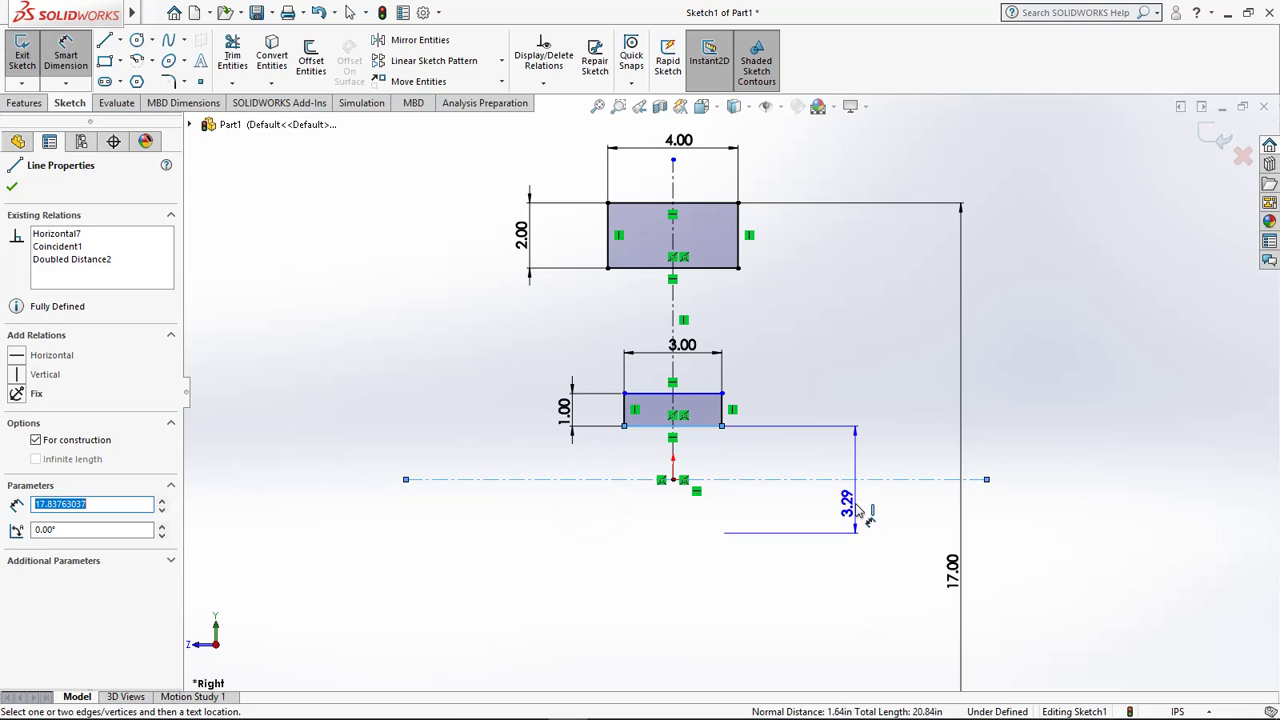
left_click(860, 508)
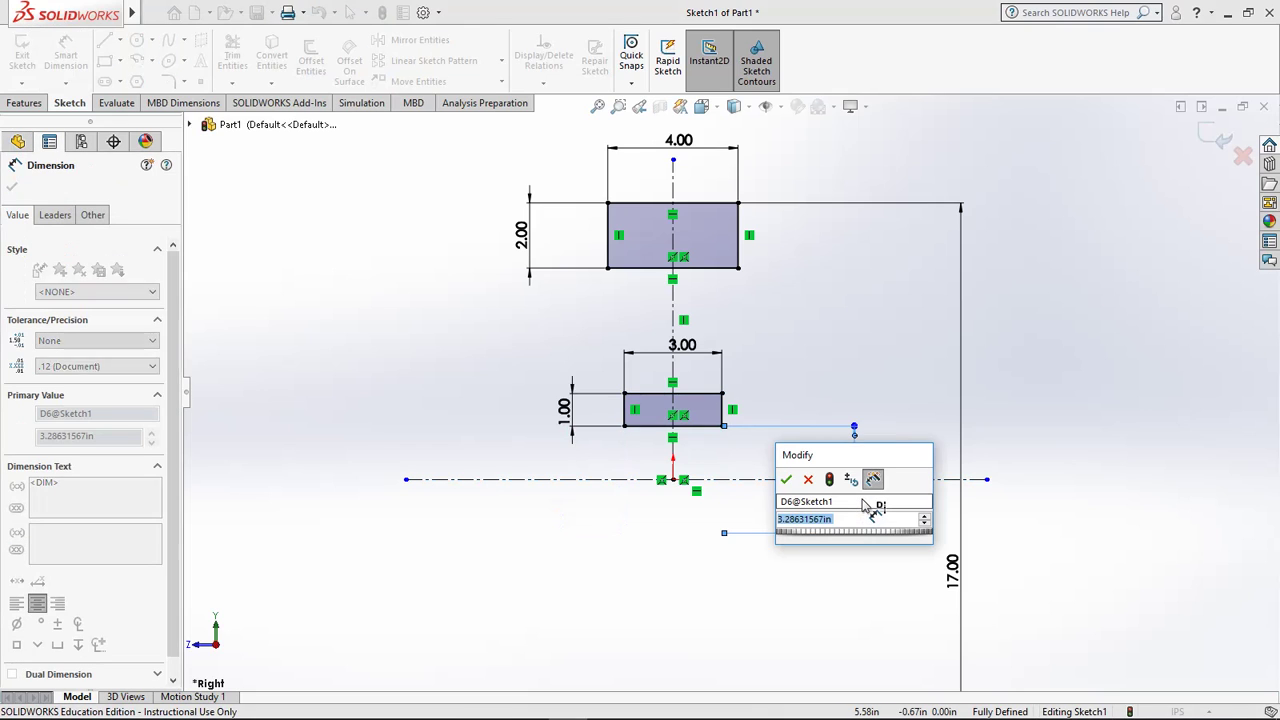
type("1")
key("Return")
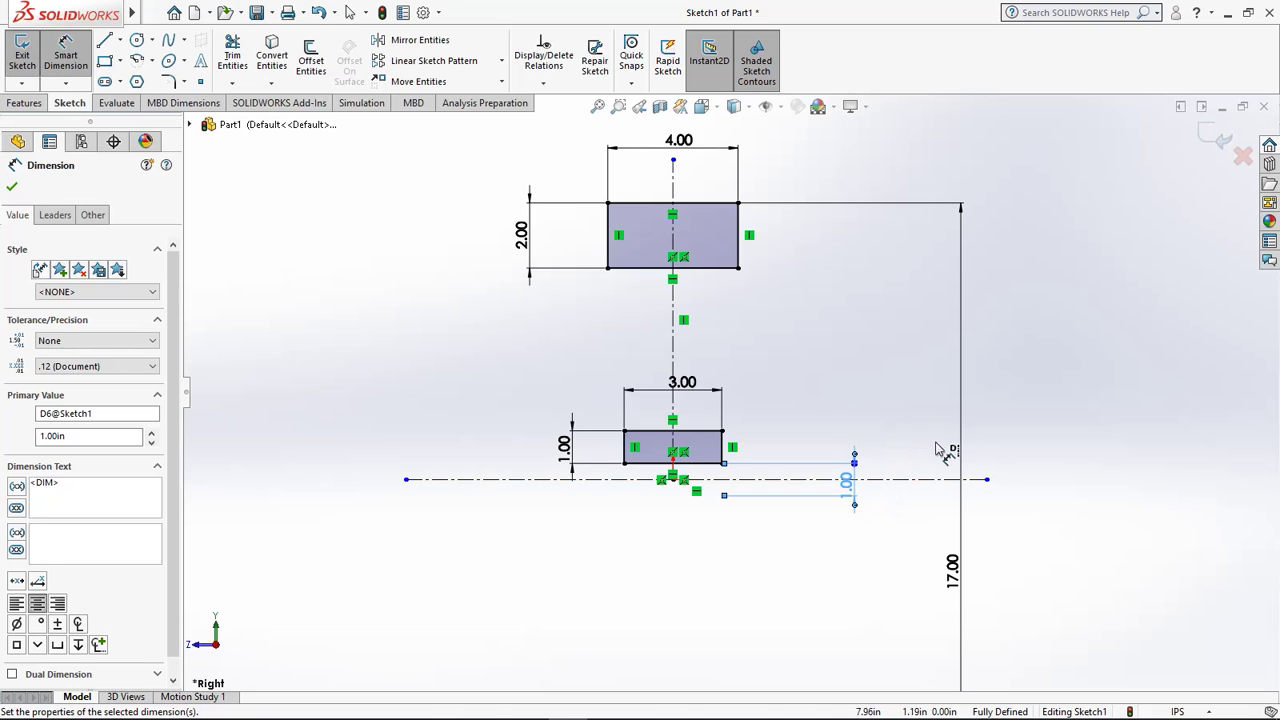
left_click(1051, 343)
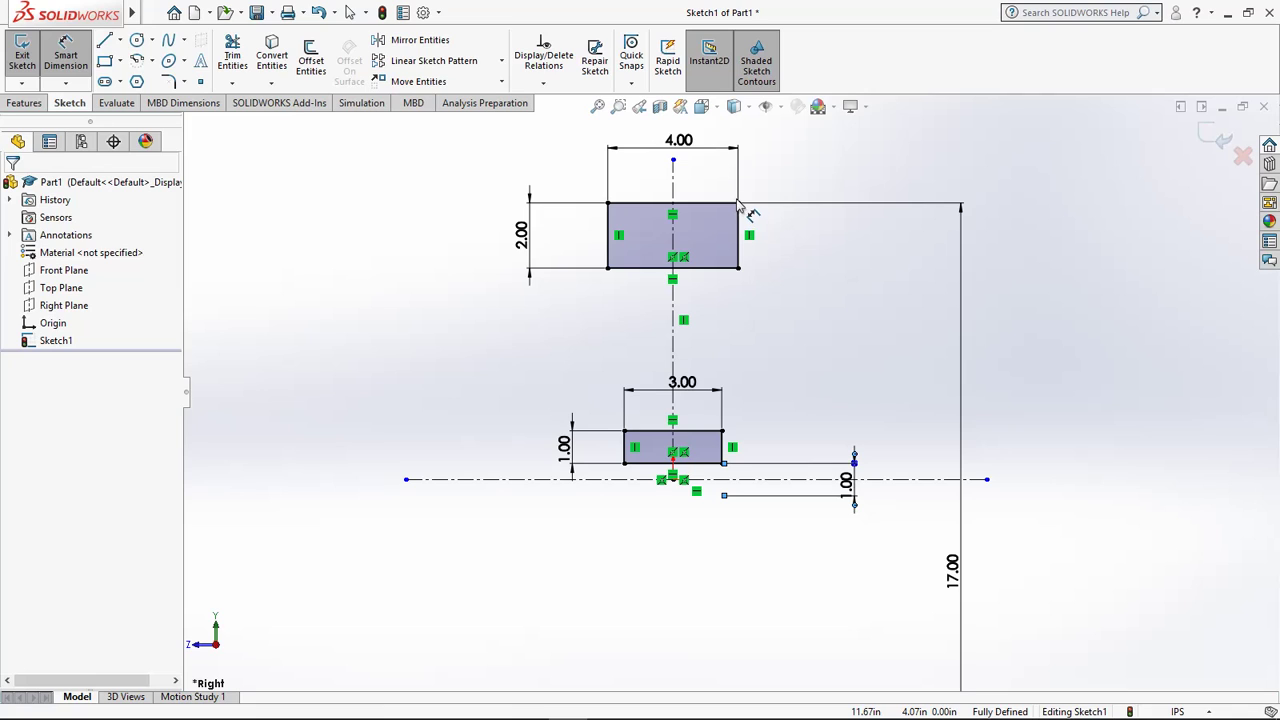
key("Escape")
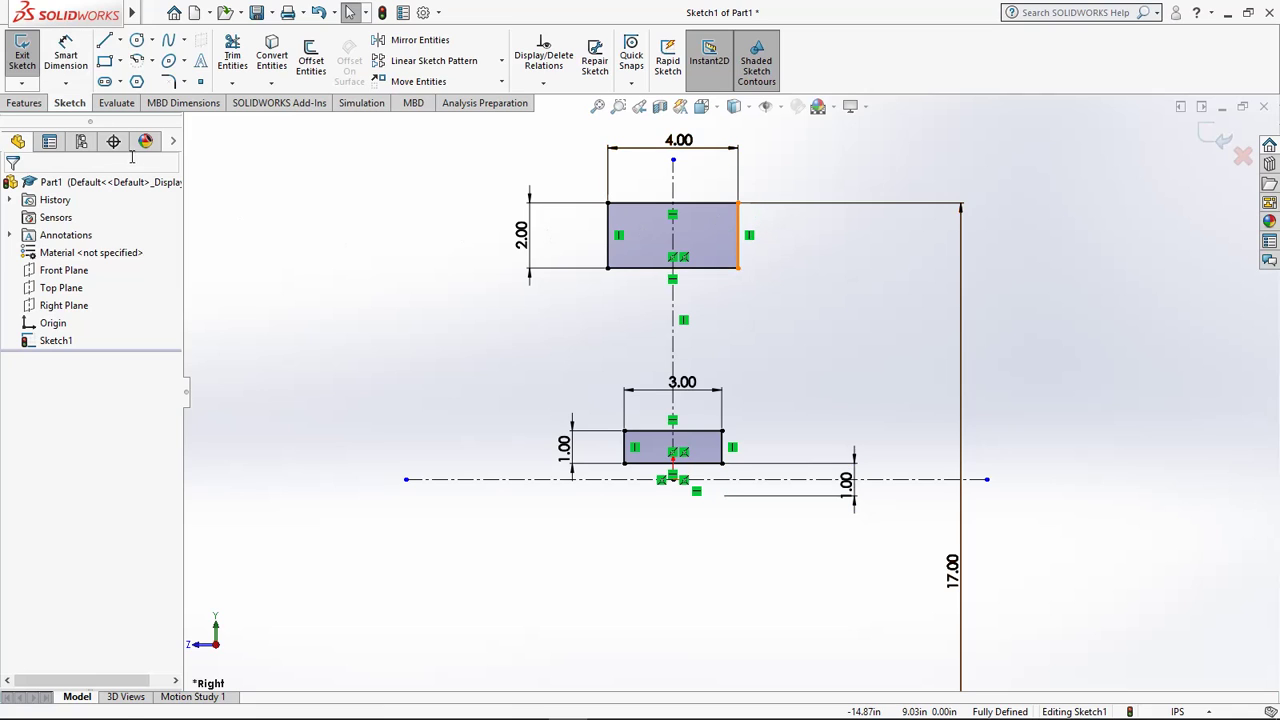
Step: Sketch a sloped line about 5.01 in long joining the two rectangles, left of the vertical centerline and leaning inward toward the lower one
left_click(104, 40)
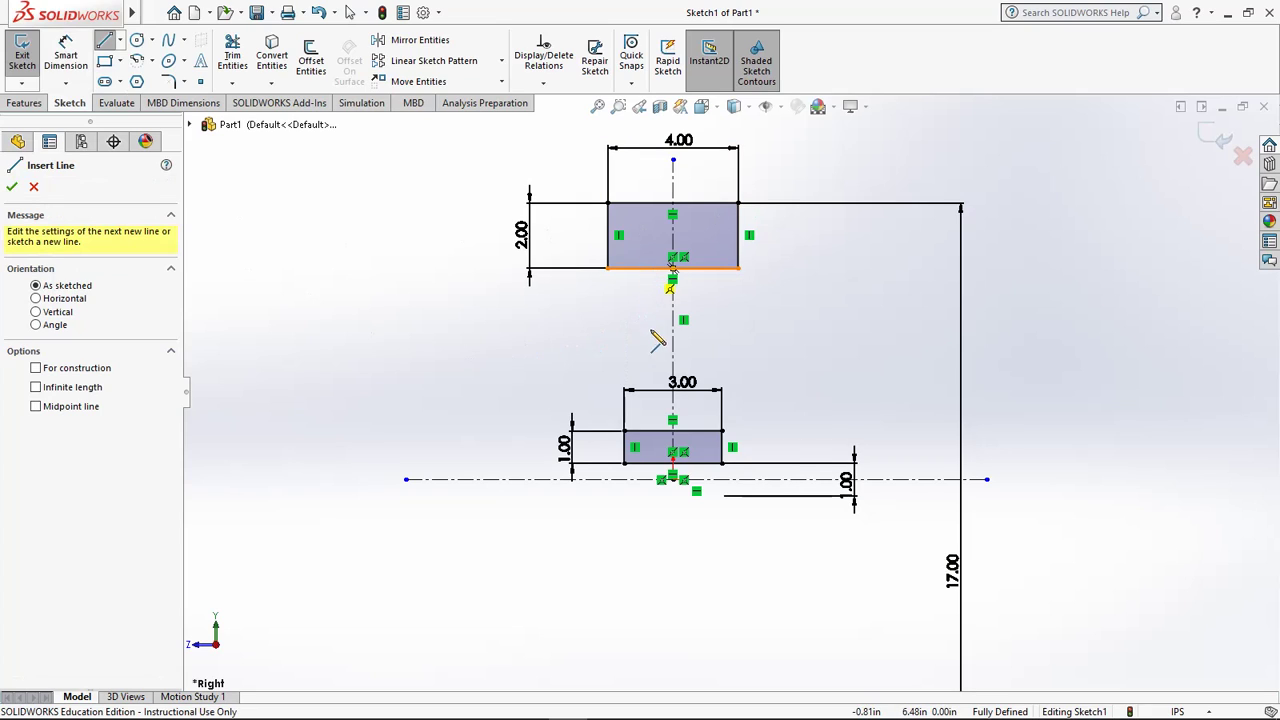
left_click(660, 432)
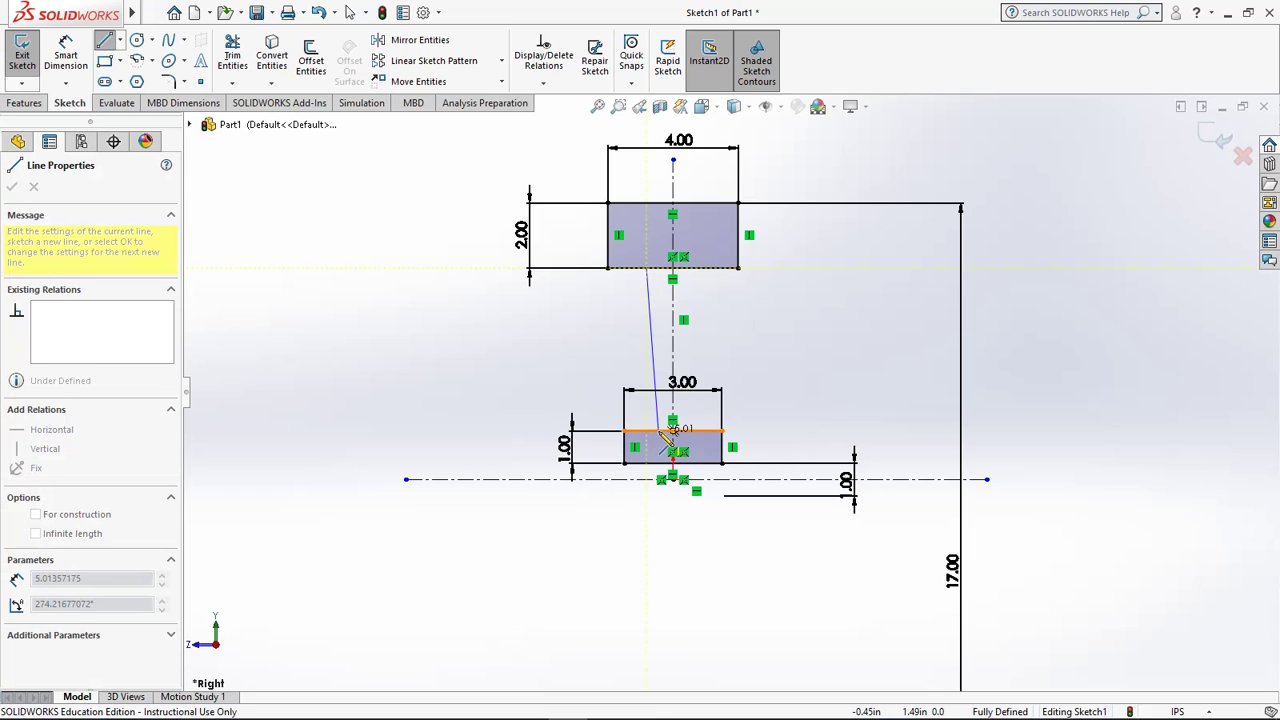
left_click(660, 432)
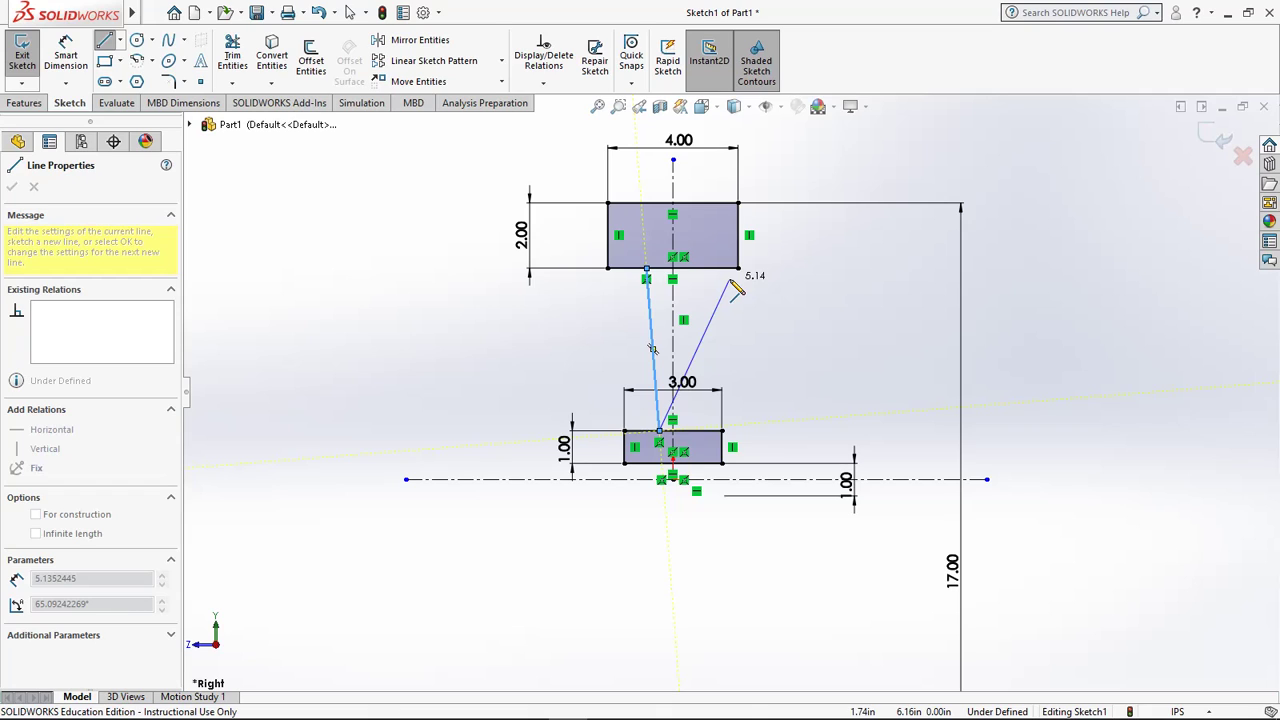
key("Escape")
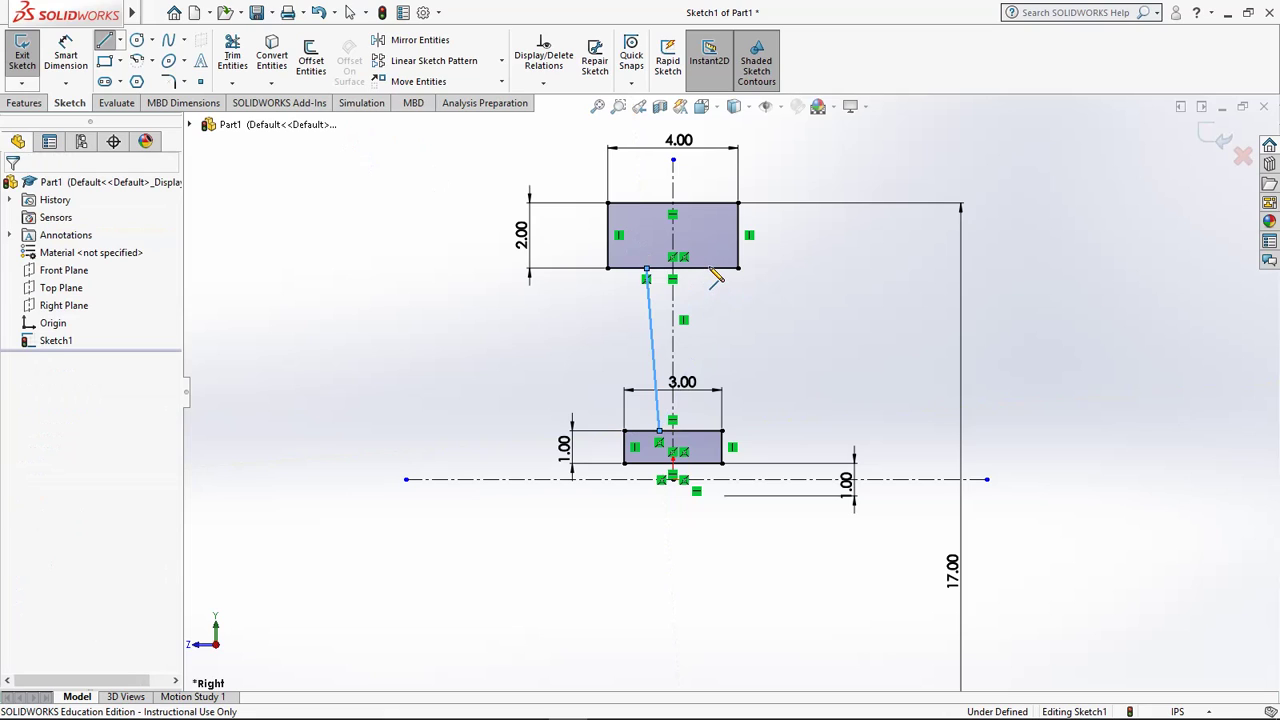
key("Escape")
Step: Sketch an opposite sloped line about 5.02 in long joining the two rectangles on the right side of the vertical centerline
left_click(712, 268)
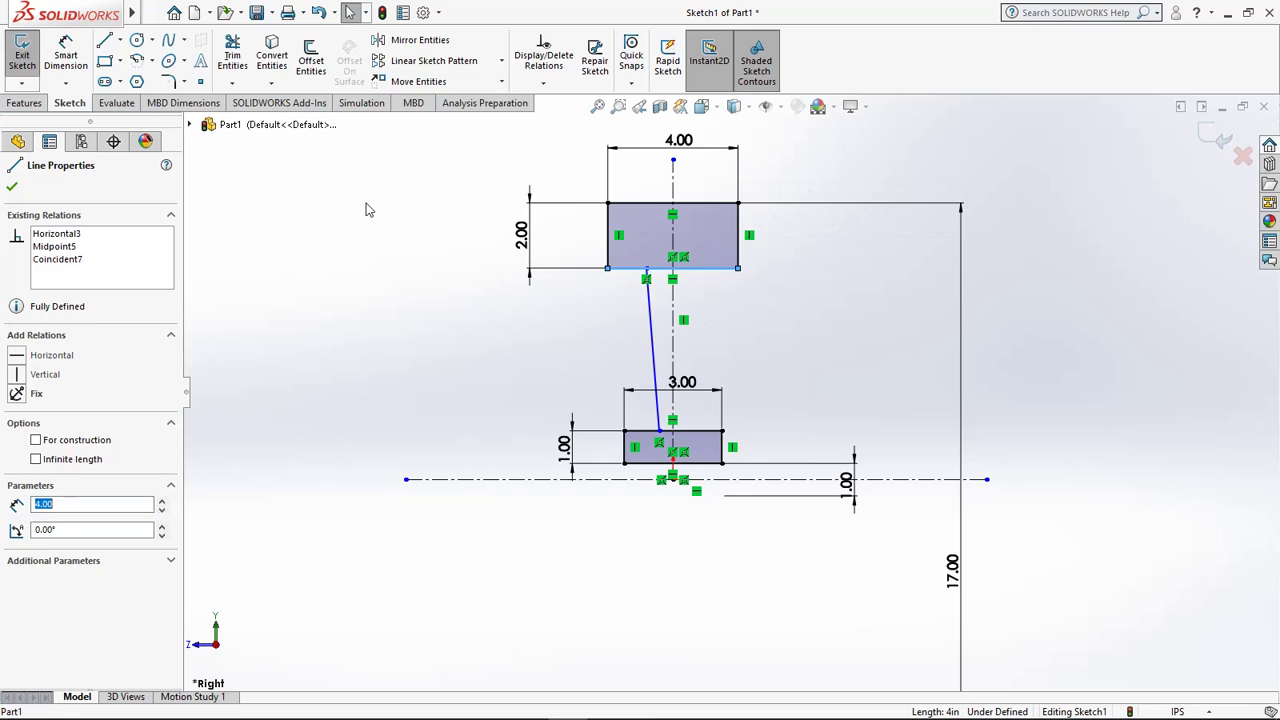
left_click(104, 40)
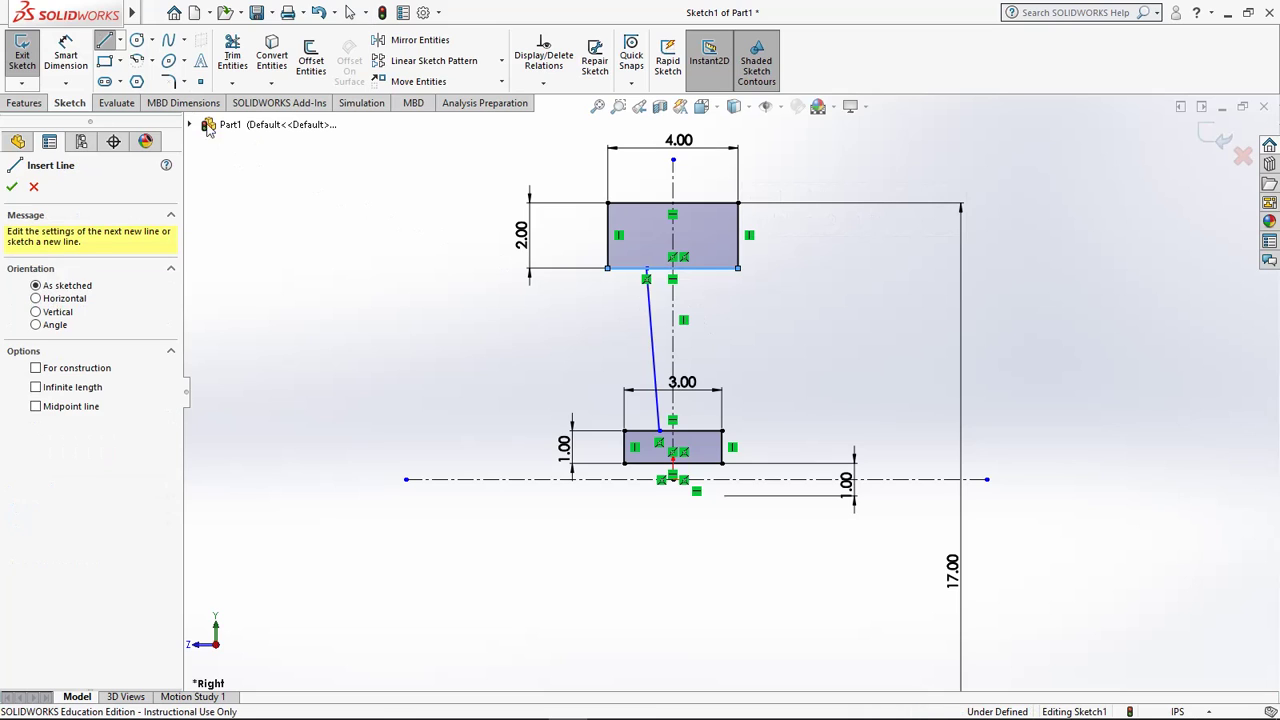
left_click(706, 268)
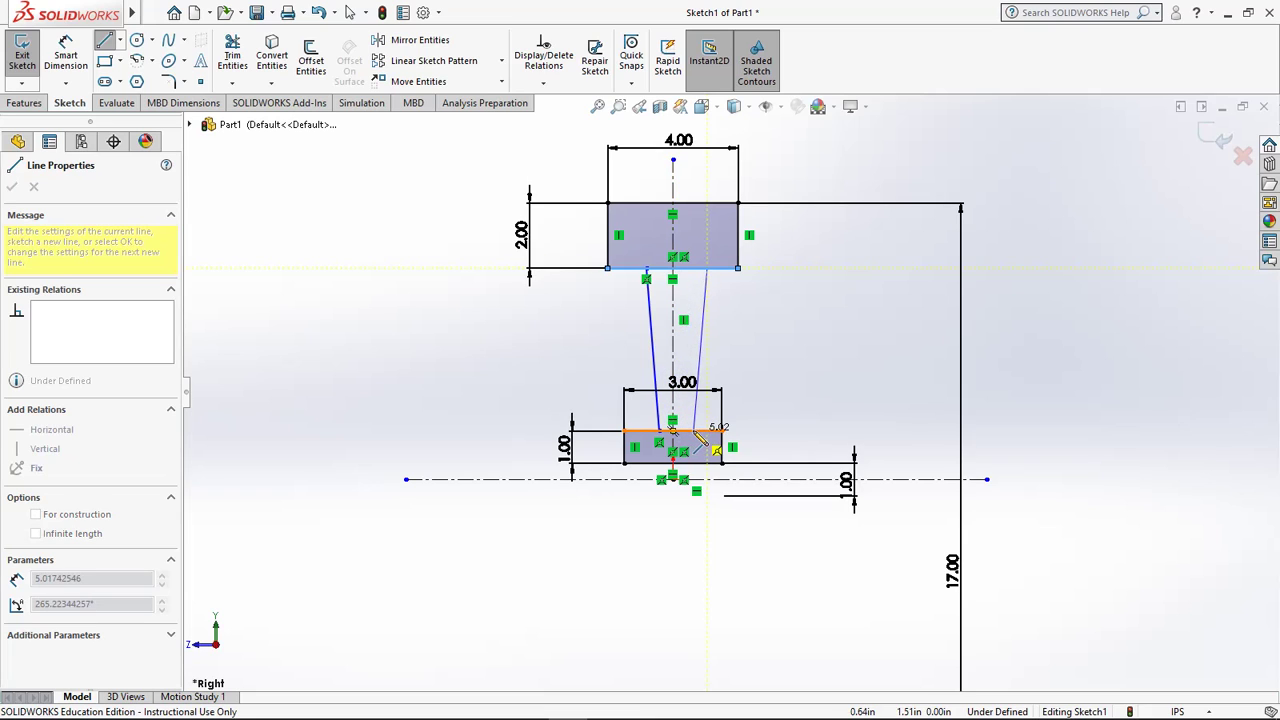
left_click(691, 430)
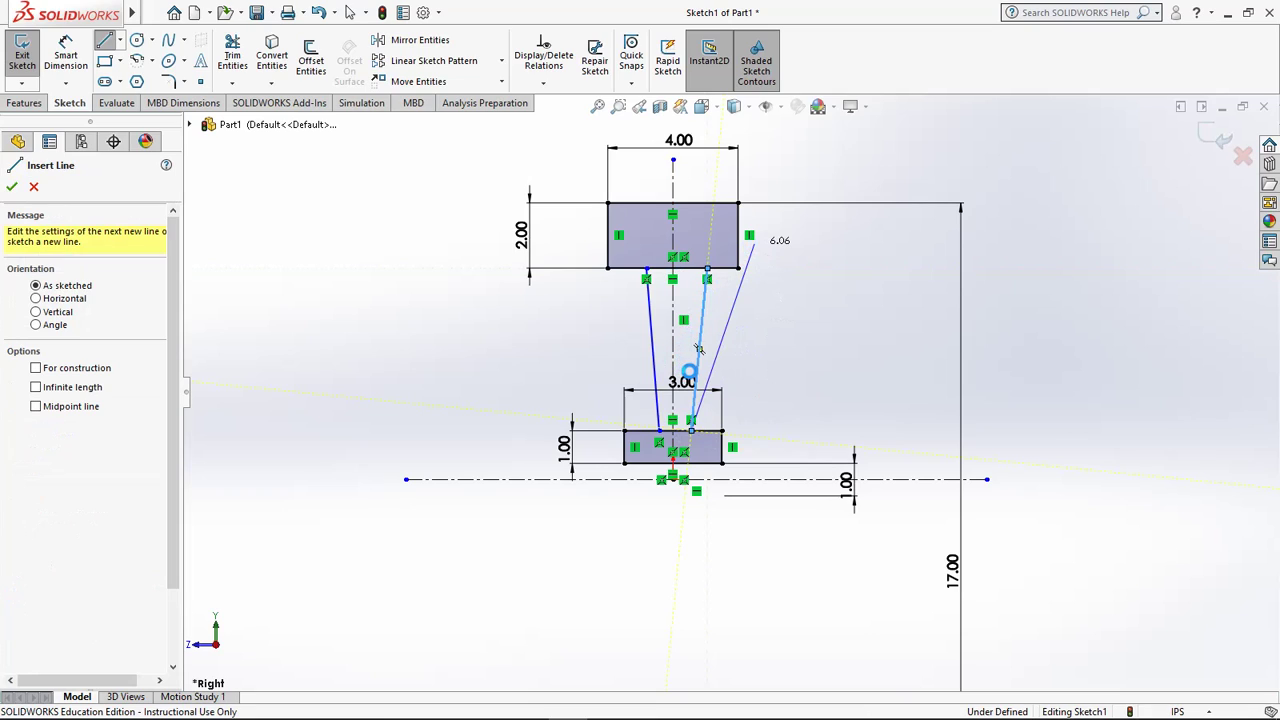
key("Escape")
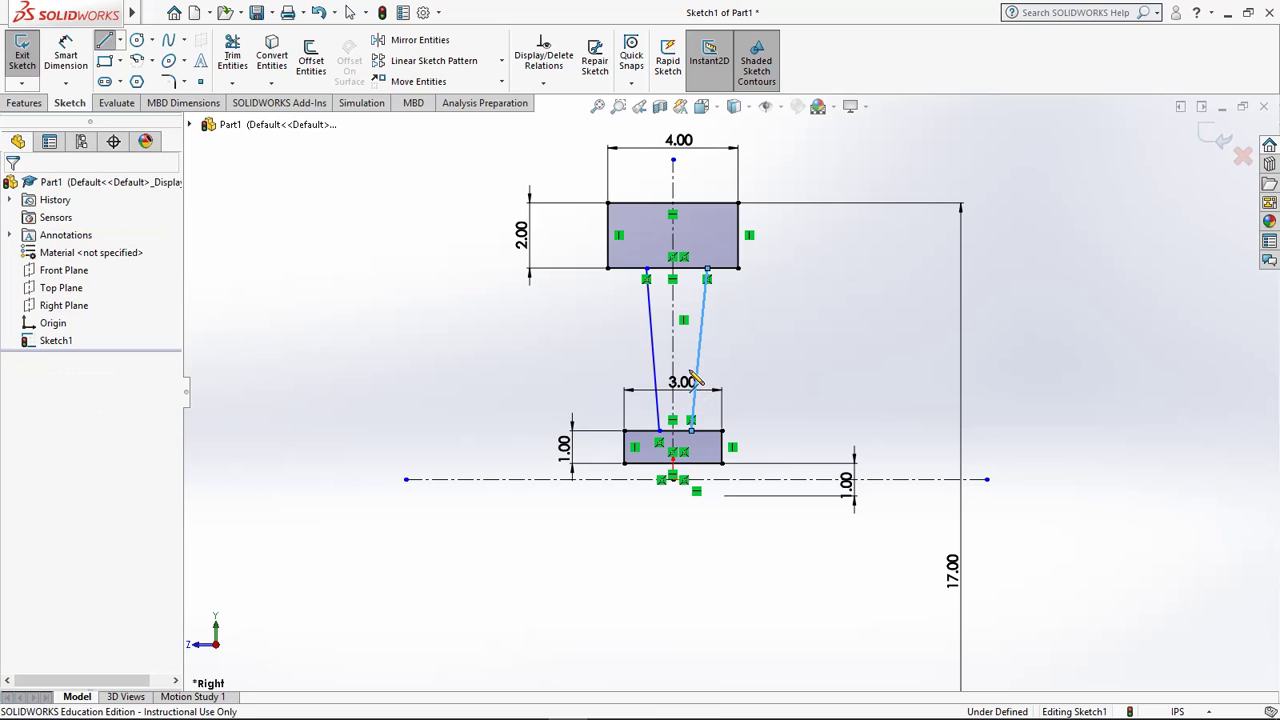
key("Escape")
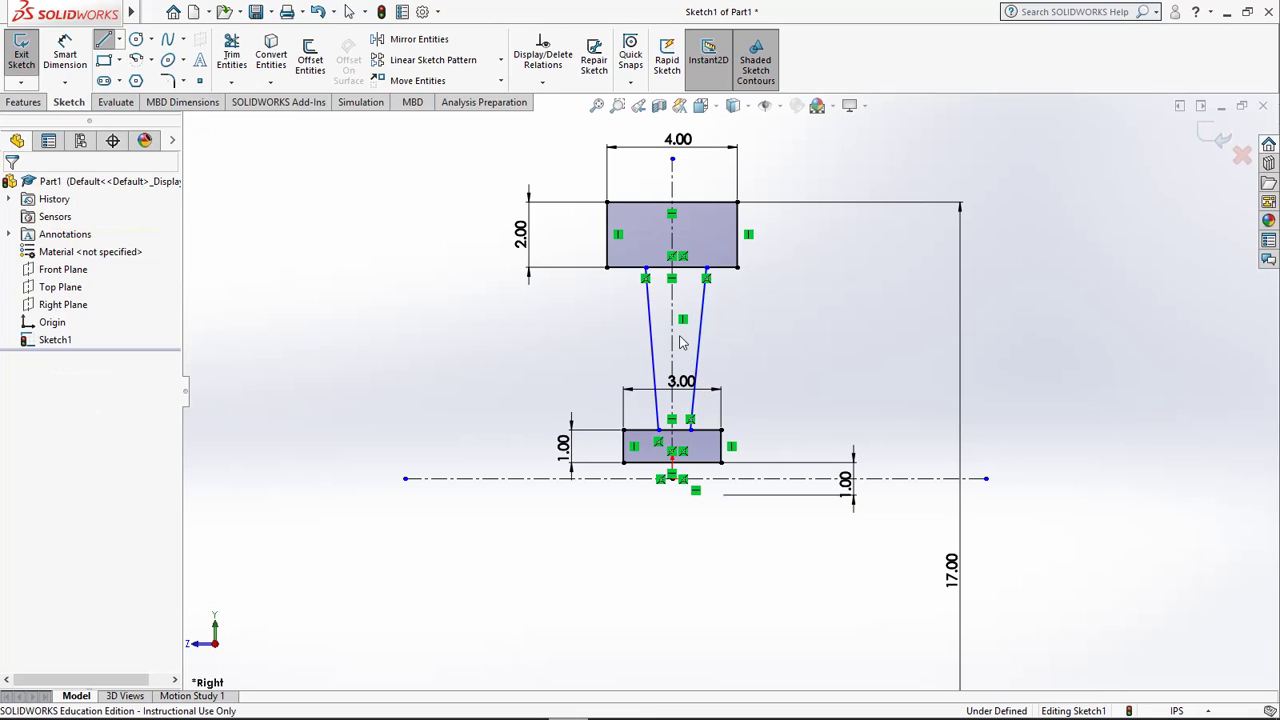
Step: Sketch a construction line along the lower rectangle's top edge, from its left corner to the left sloped line's lower endpoint
key("Escape")
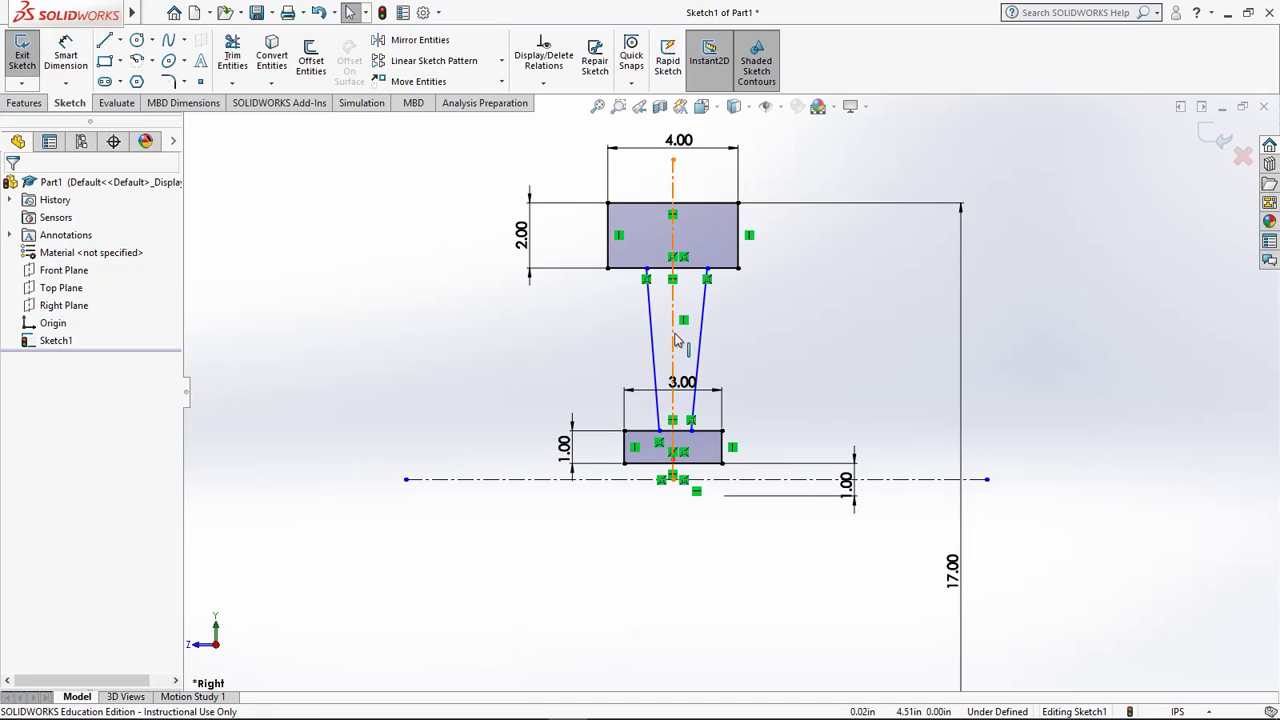
key("z")
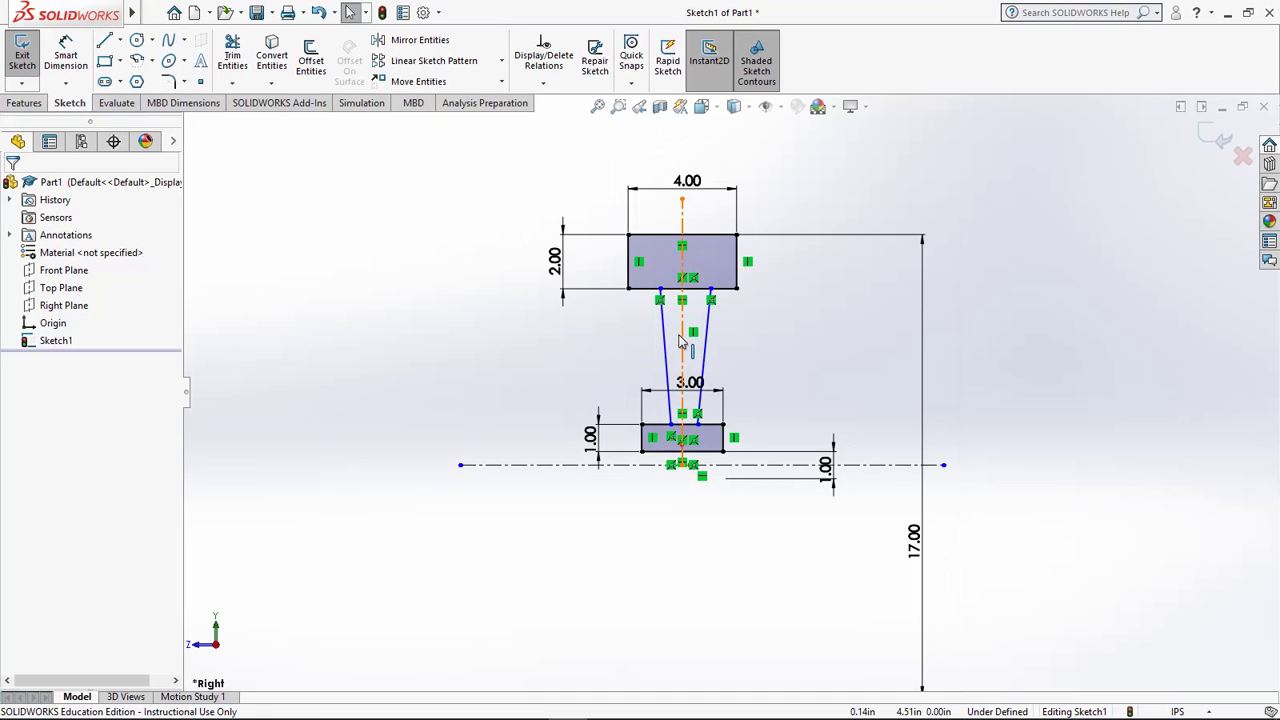
scroll(679, 341, "down", 3)
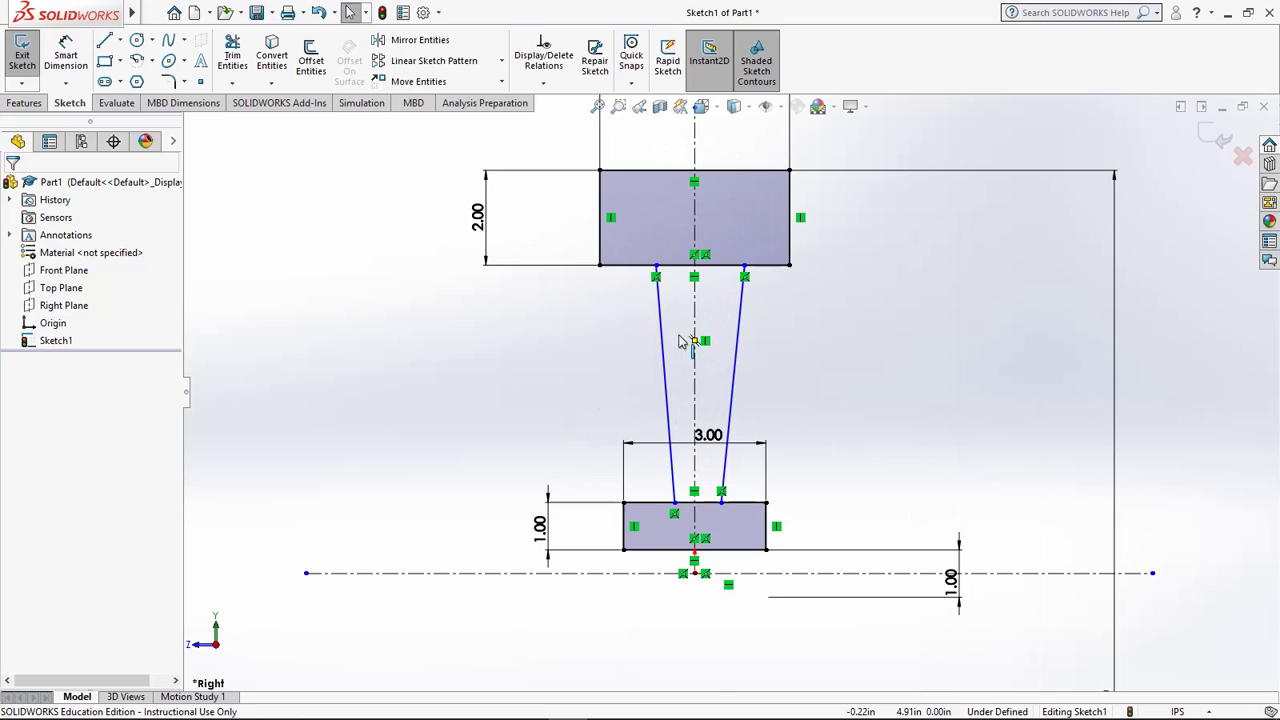
scroll(679, 341, "down", 2)
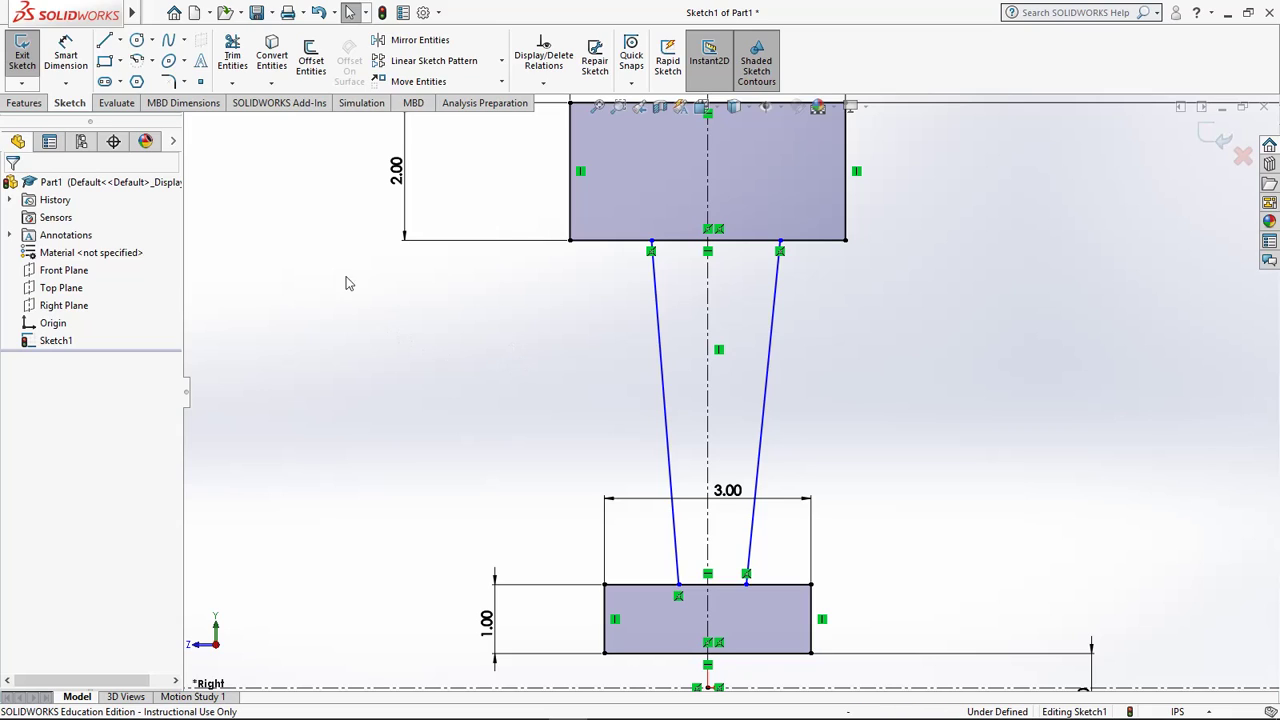
left_click(120, 42)
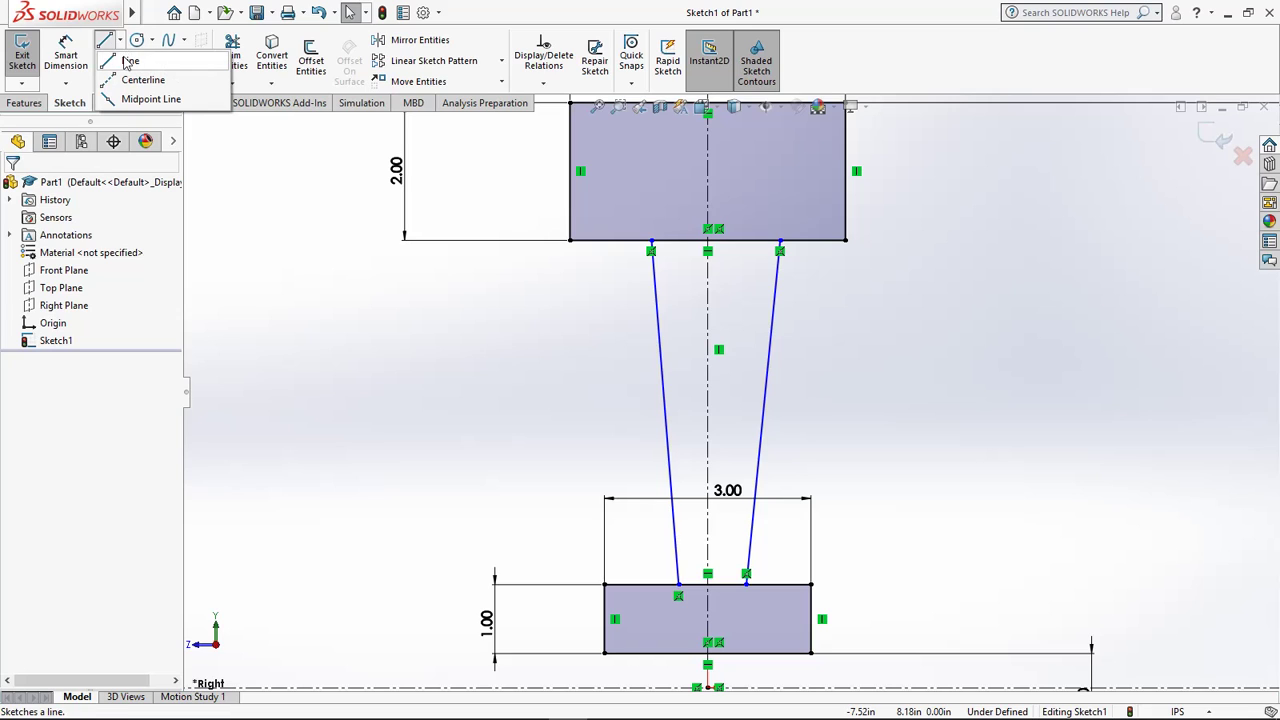
left_click(125, 60)
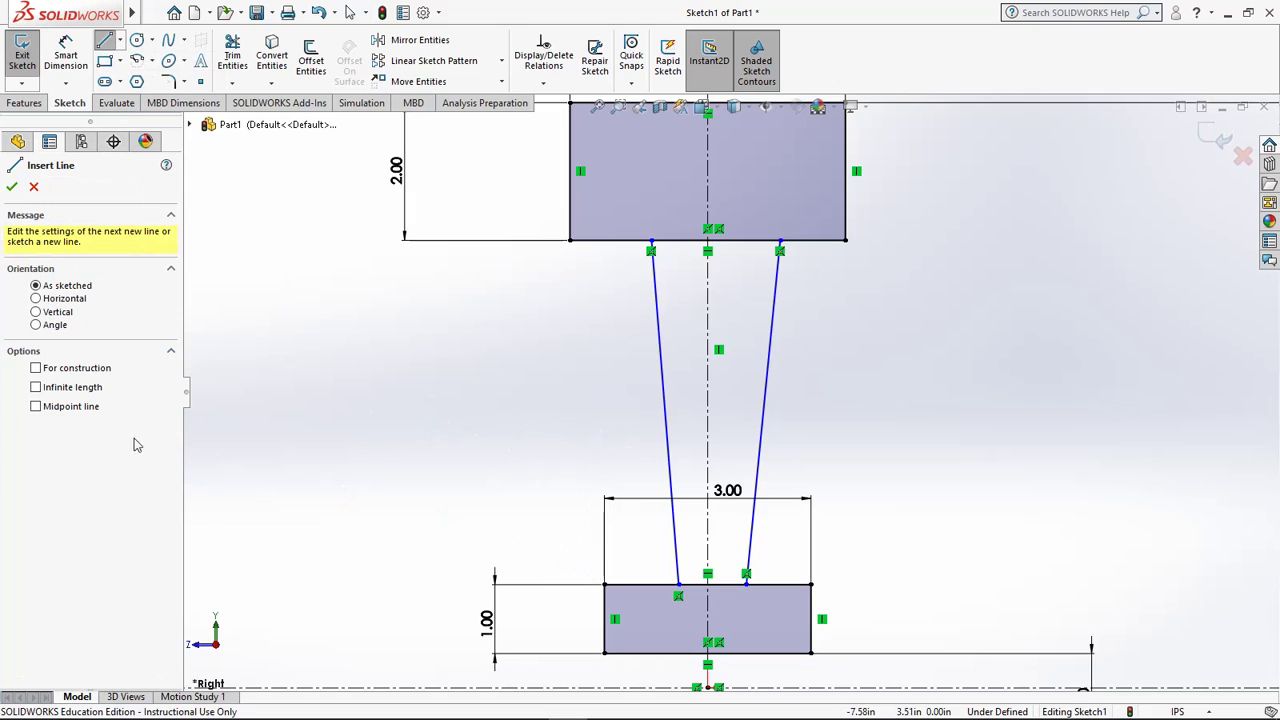
left_click(38, 368)
left_click(678, 585)
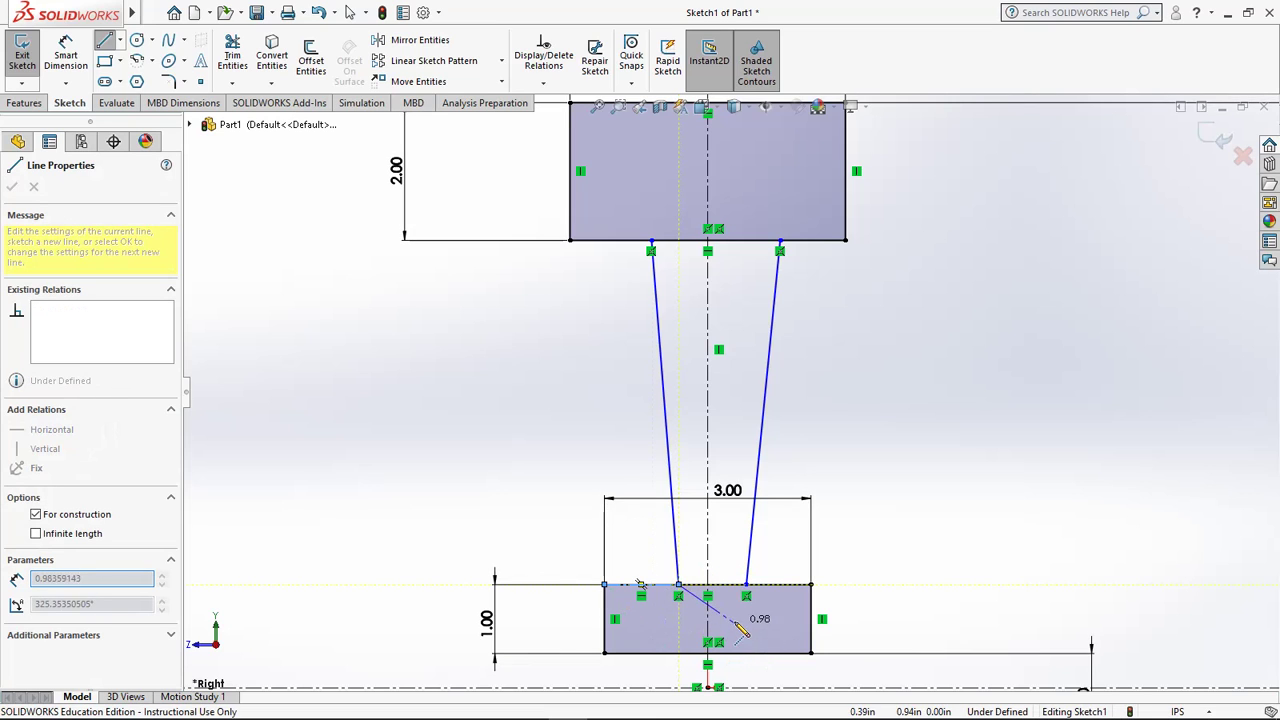
double_click(746, 597)
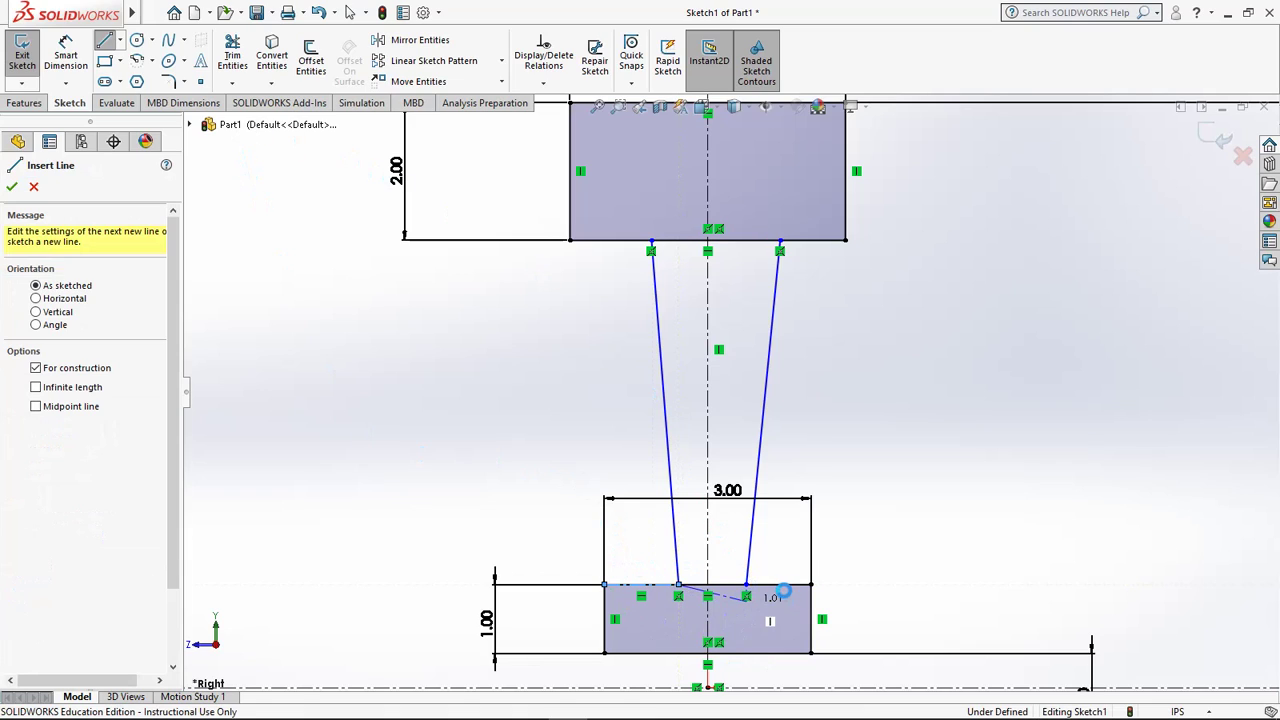
key("Escape")
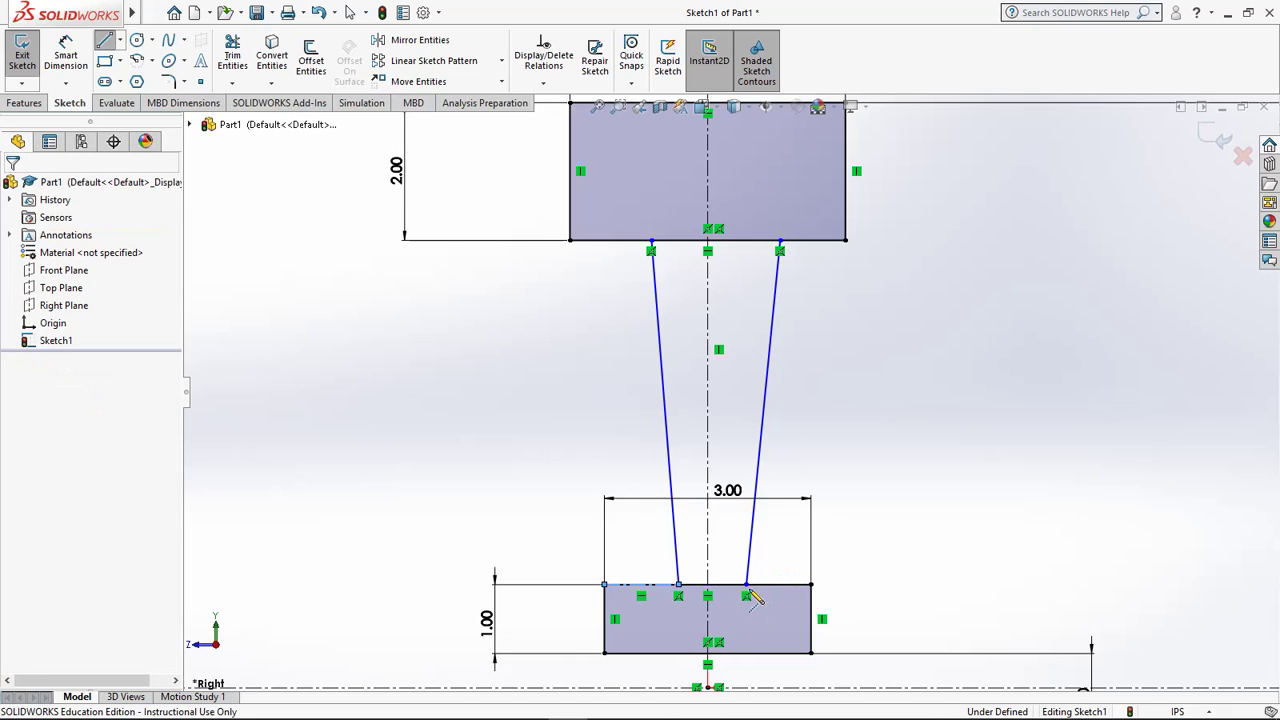
key("Escape")
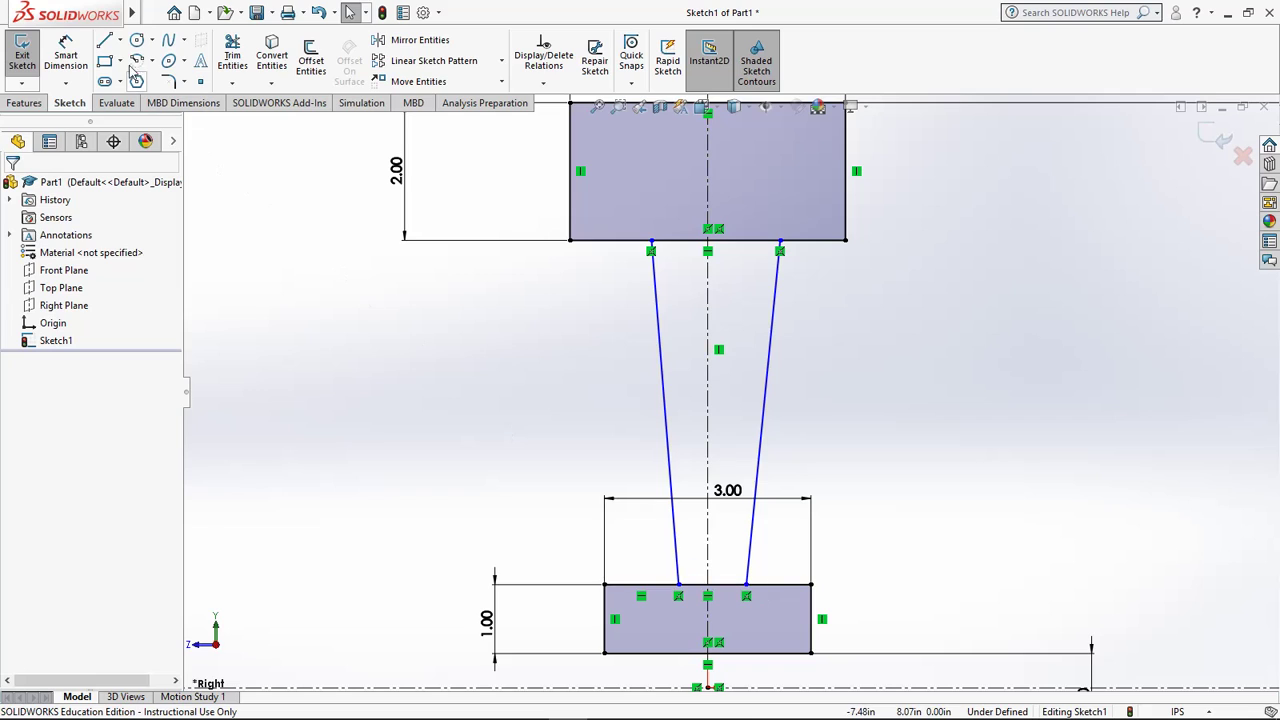
Step: Sketch a construction line about 0.94 in long from the right sloped line's lower endpoint to the lower rectangle's top-right corner
left_click(105, 42)
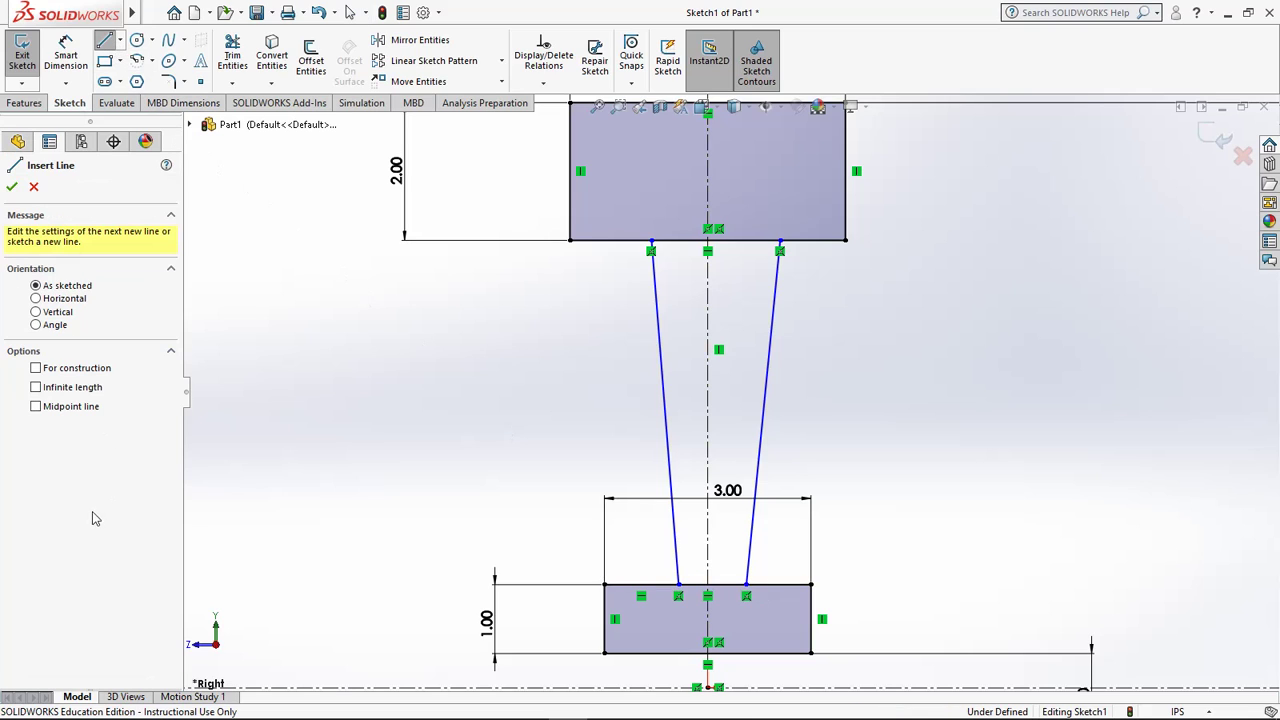
left_click(43, 371)
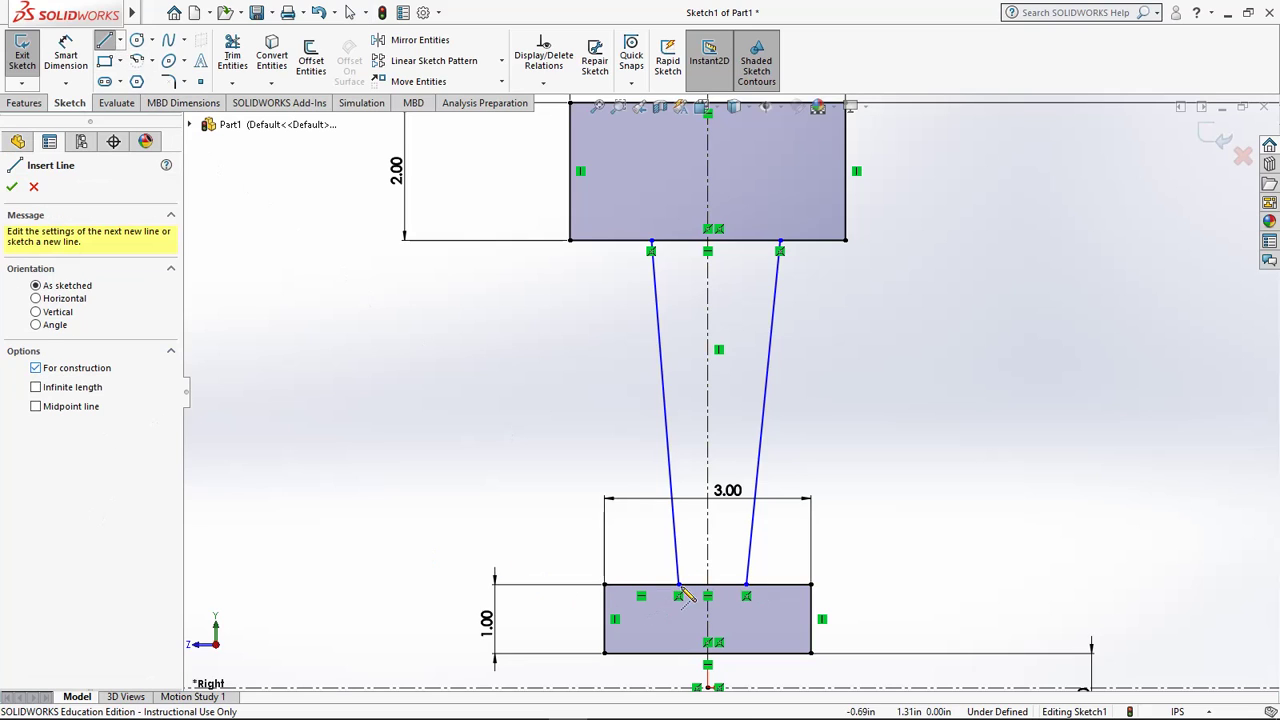
left_click(811, 585)
left_click(811, 585)
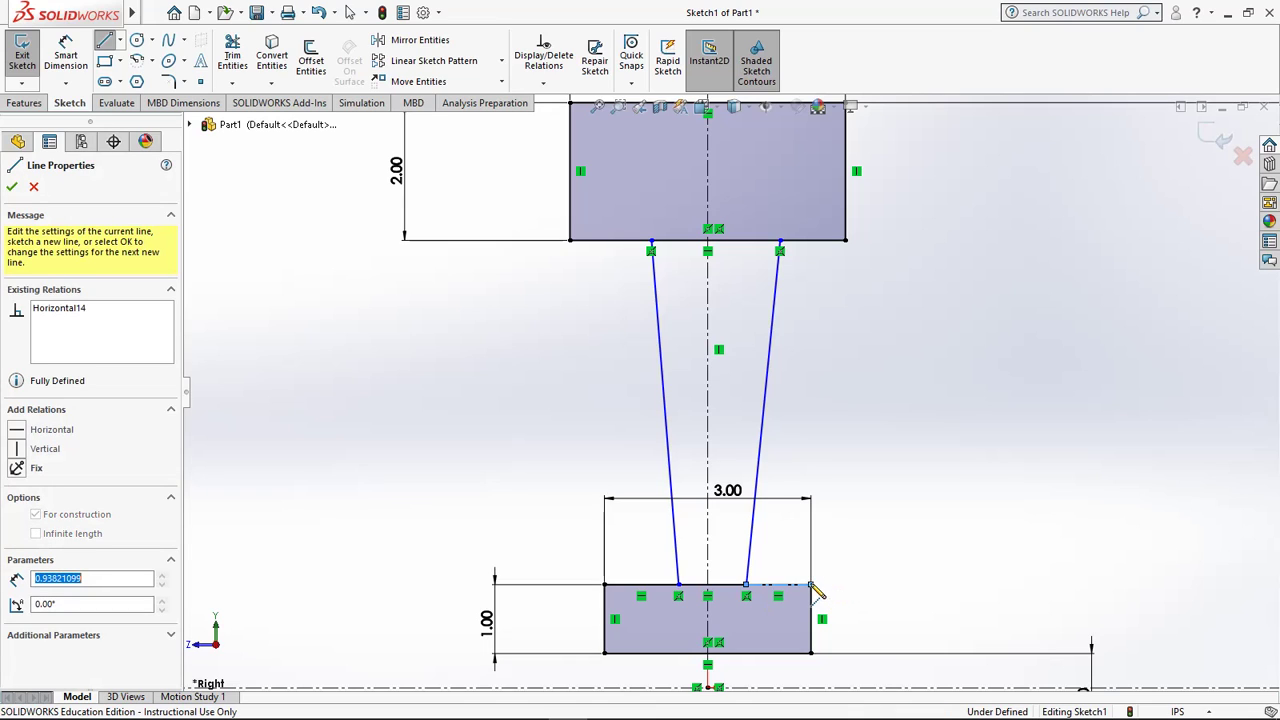
Step: Sketch a second construction line over the existing one between the lower rectangle's top-left corner and the left sloped line's endpoint
left_click(605, 585)
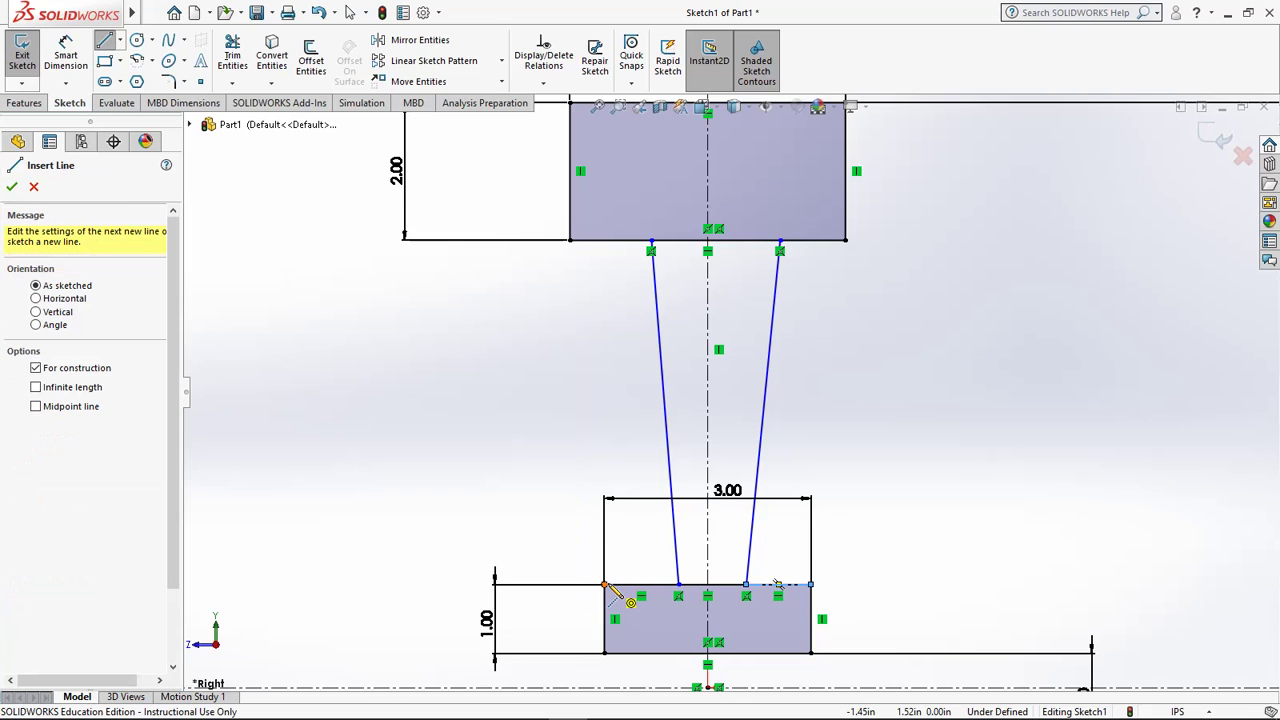
left_click(678, 585)
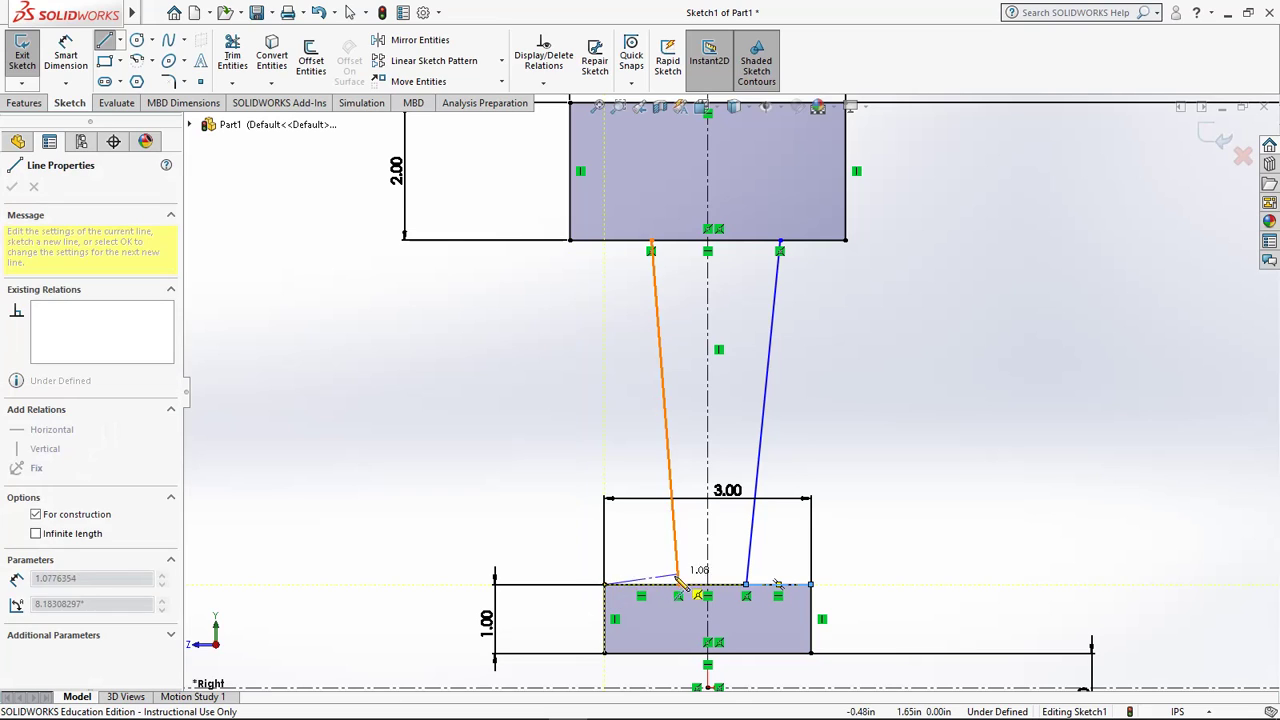
double_click(588, 630)
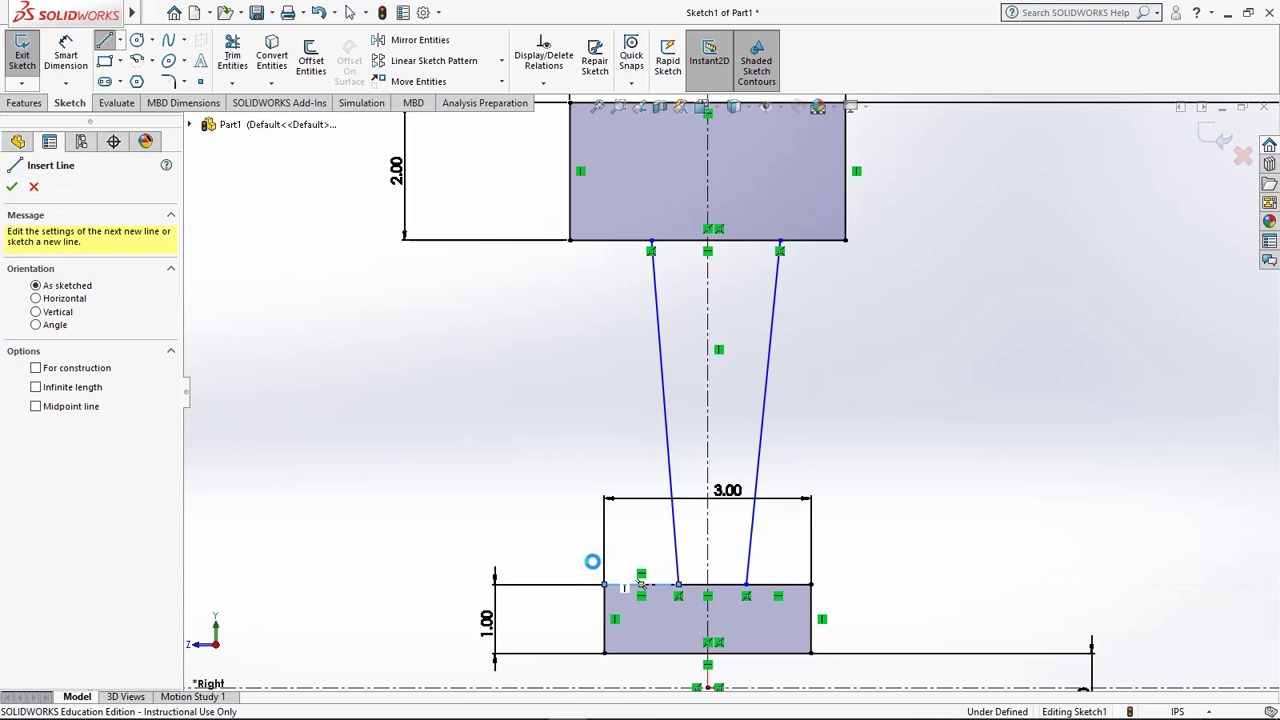
key("Escape")
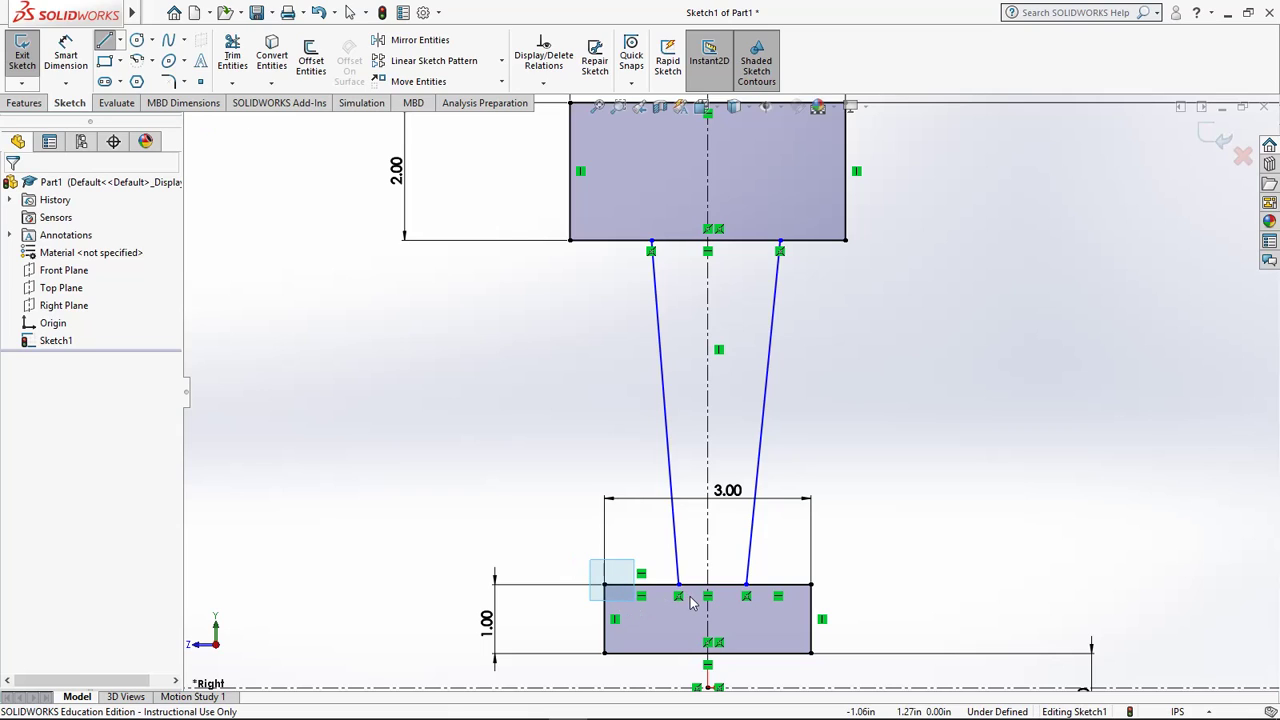
Step: Apply an Equal relation to the three construction lines on the lower rectangle's top edge
left_click_drag(690, 600, 690, 600)
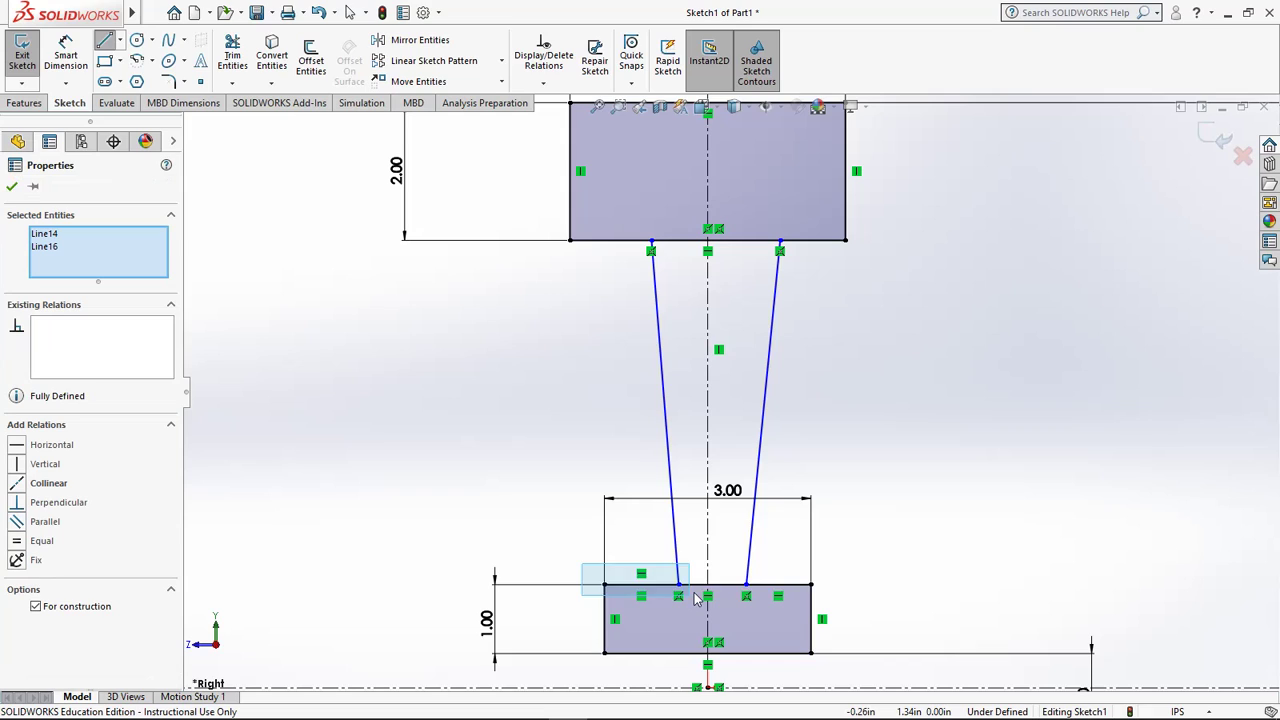
left_click_drag(697, 598, 695, 598)
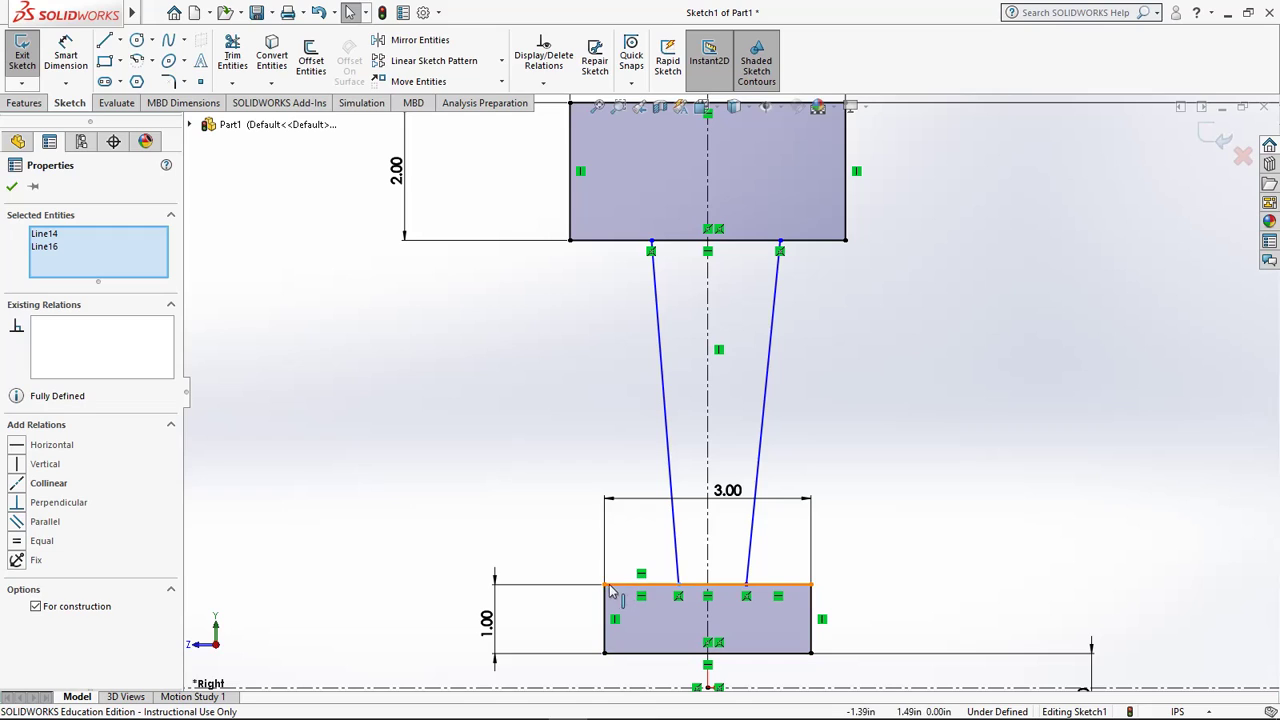
key("Escape")
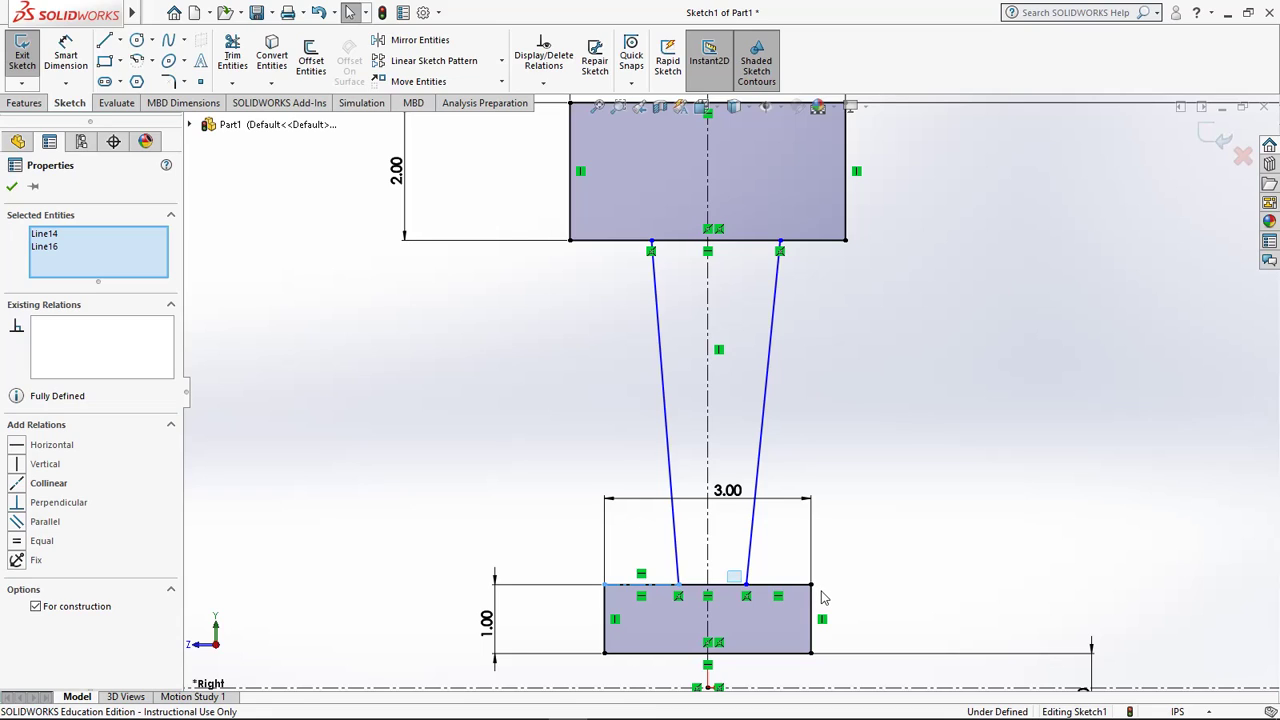
left_click(822, 597)
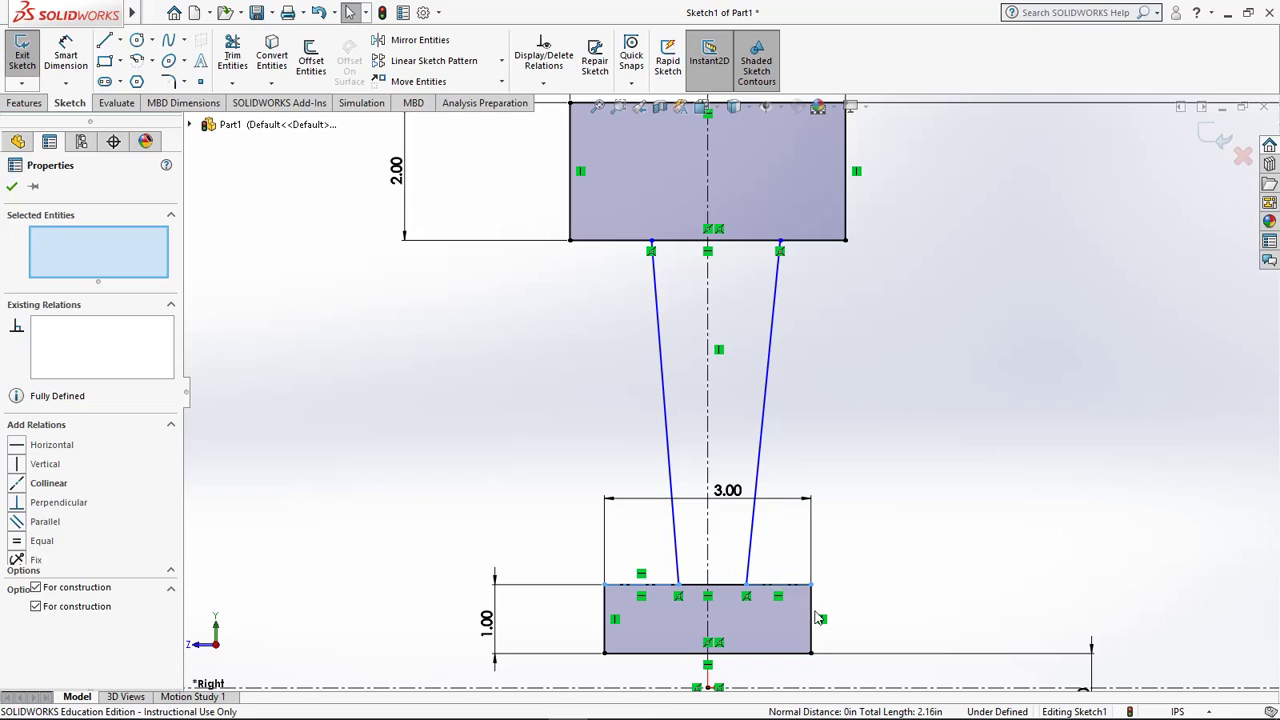
left_click(818, 618, "ctrl")
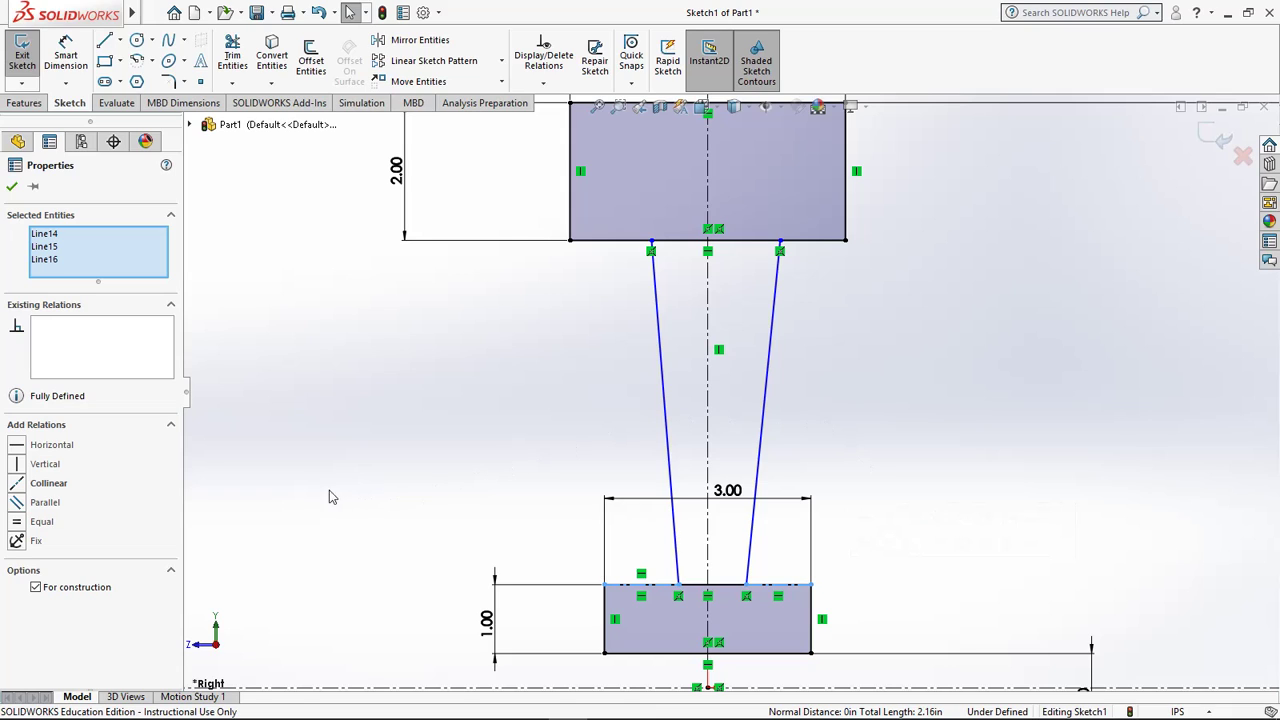
left_click(17, 524)
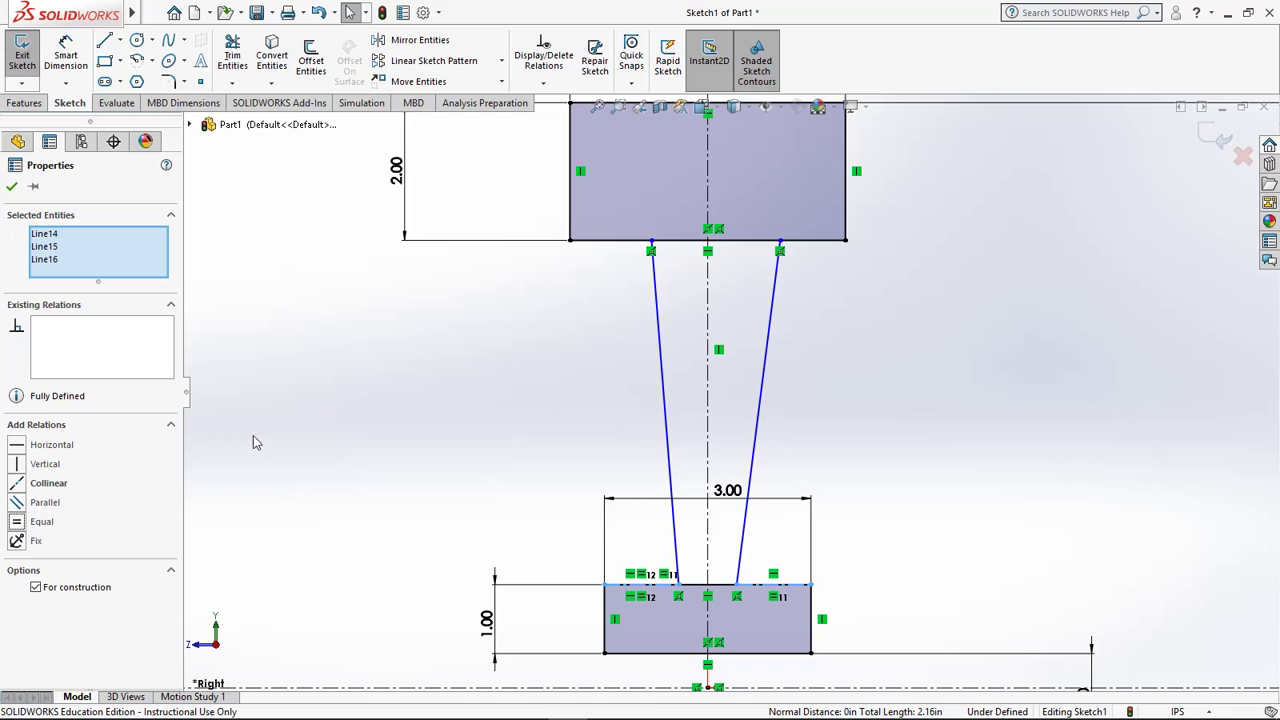
key("Escape")
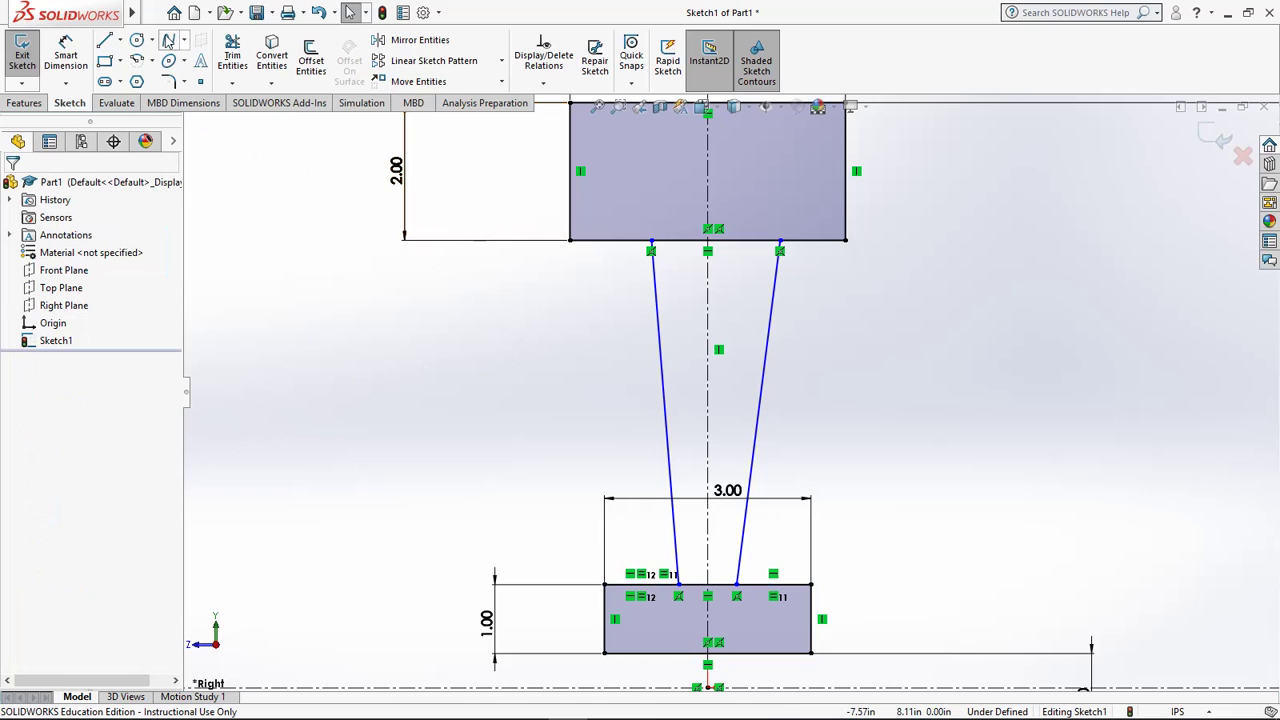
Step: Sketch a construction line about 1.19 in long from the upper rectangle's bottom-left corner to the left sloped line's upper endpoint
left_click(104, 40)
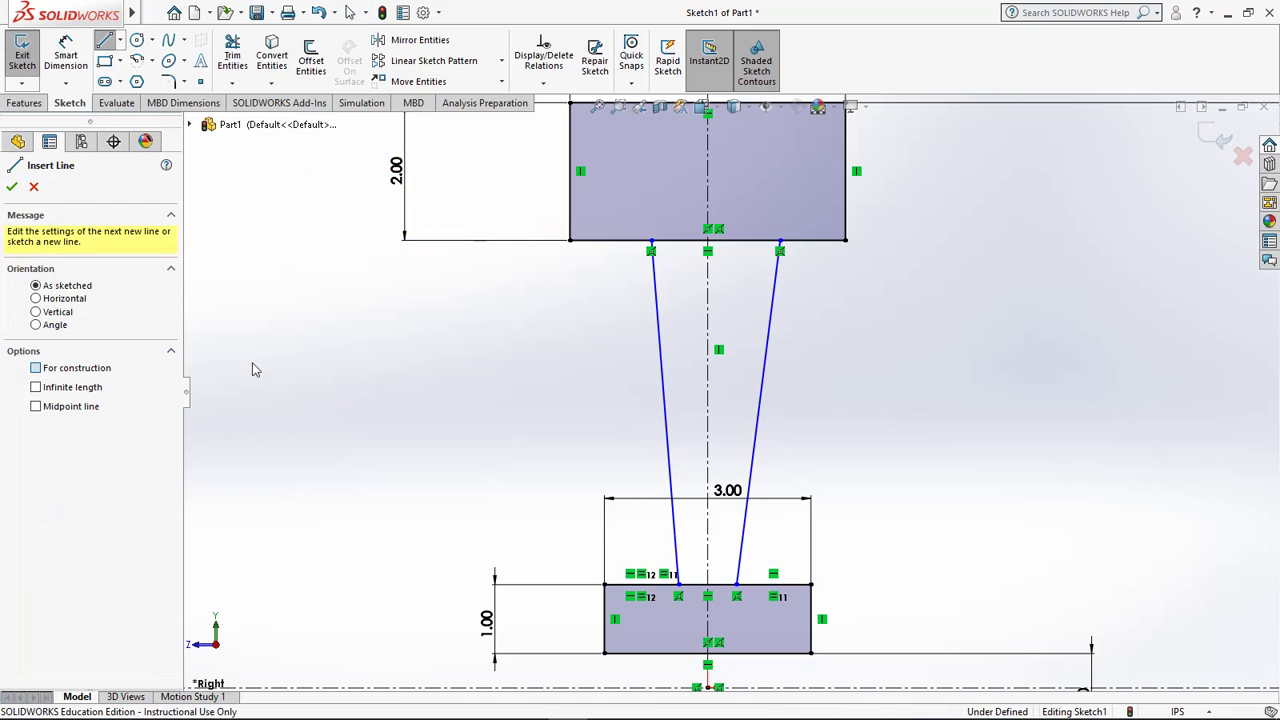
left_click(574, 244)
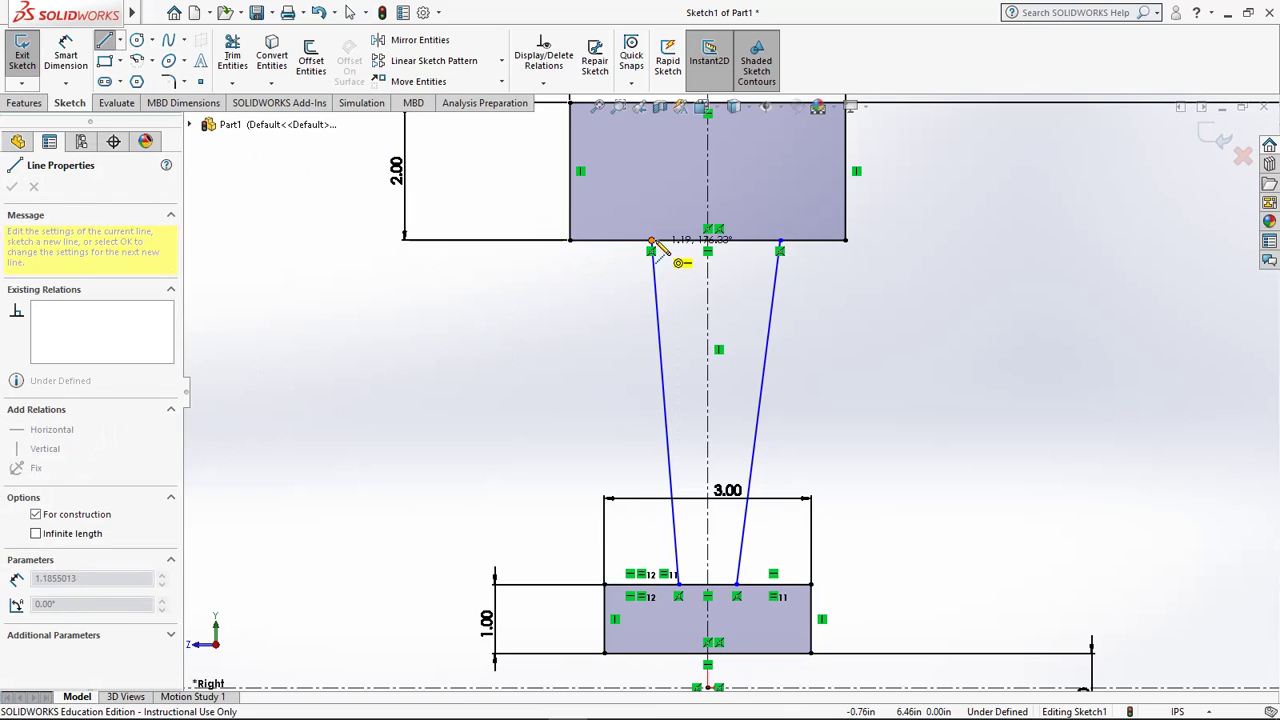
left_click(652, 241)
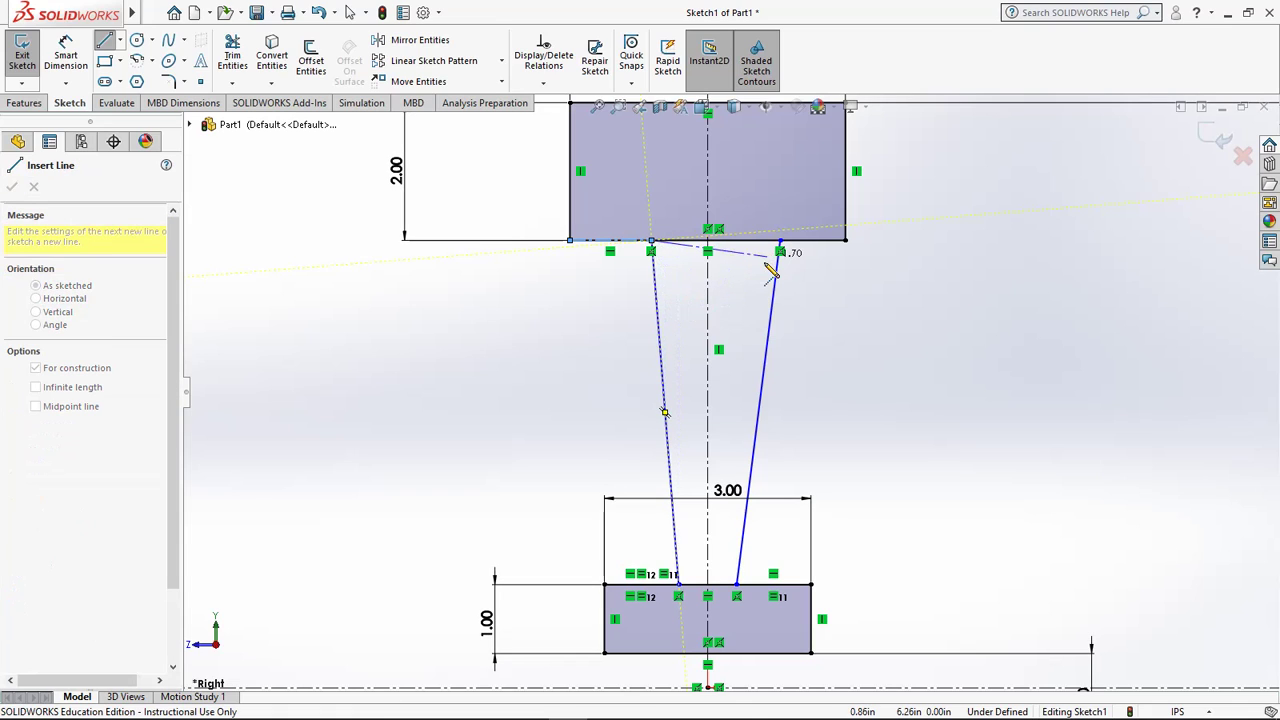
key("Escape")
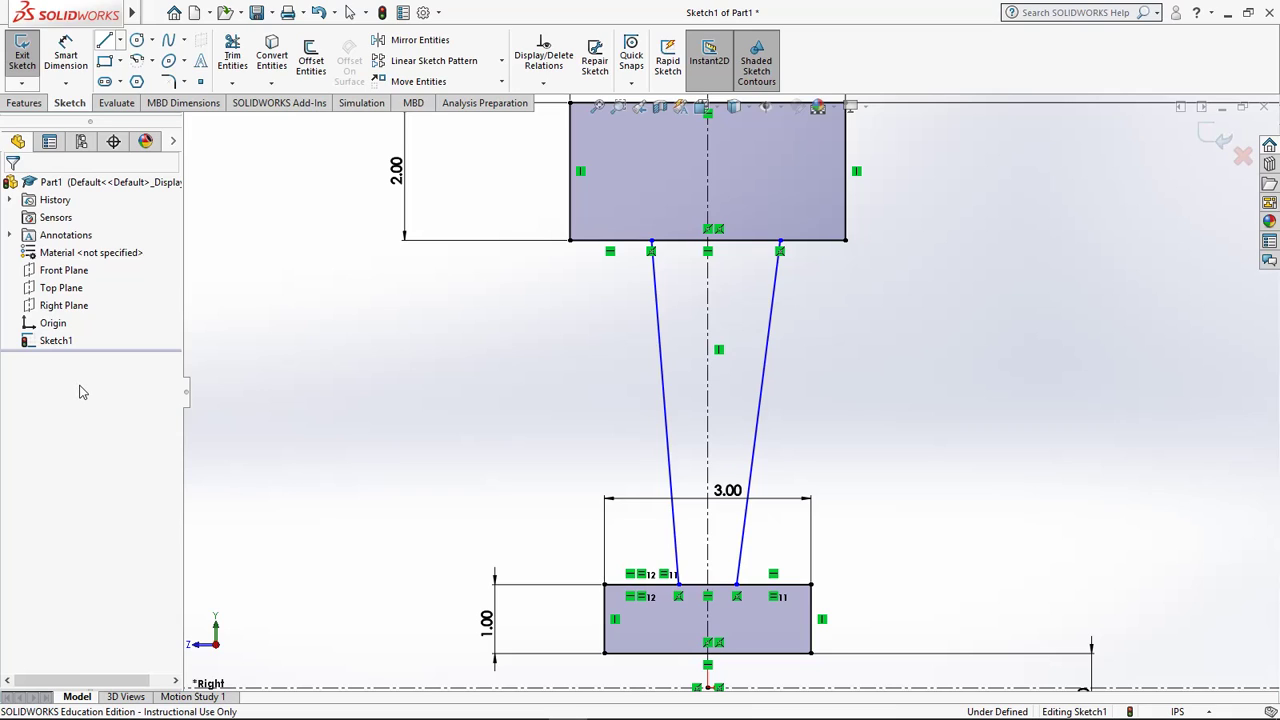
key("Escape")
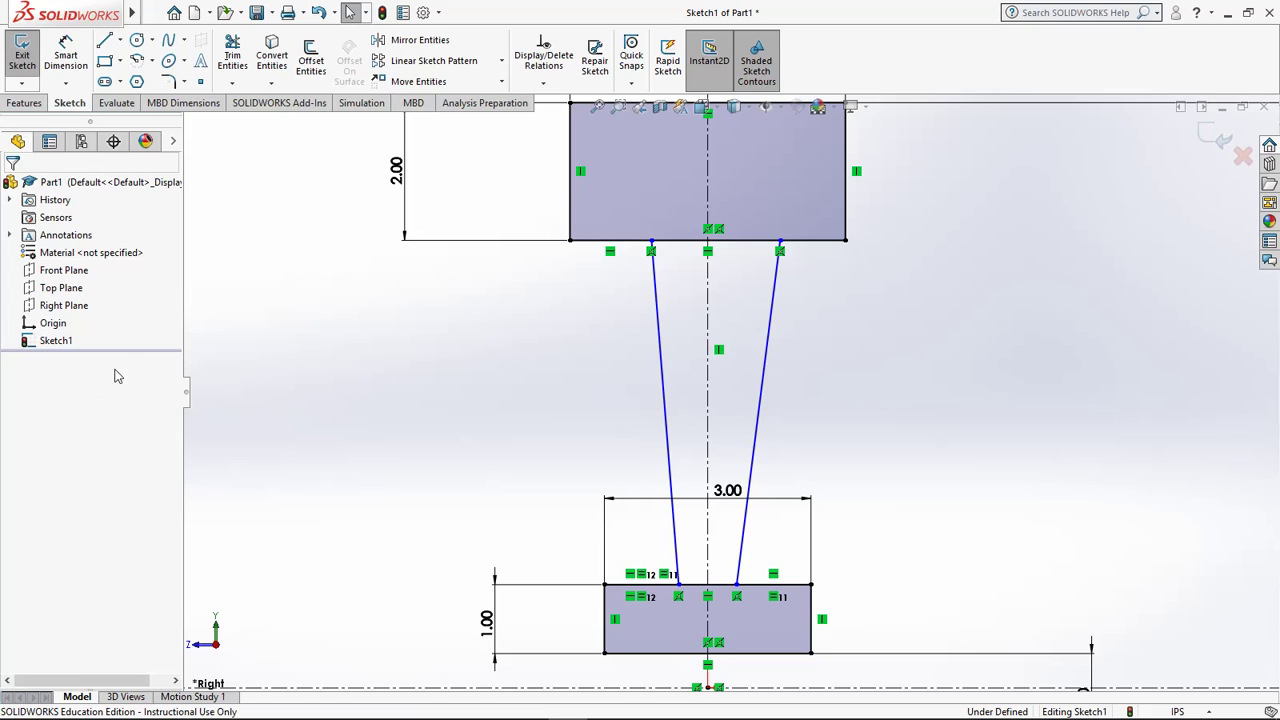
Step: Sketch a construction line from the right sloped line's upper endpoint to the upper rectangle's bottom-right corner
left_click(104, 40)
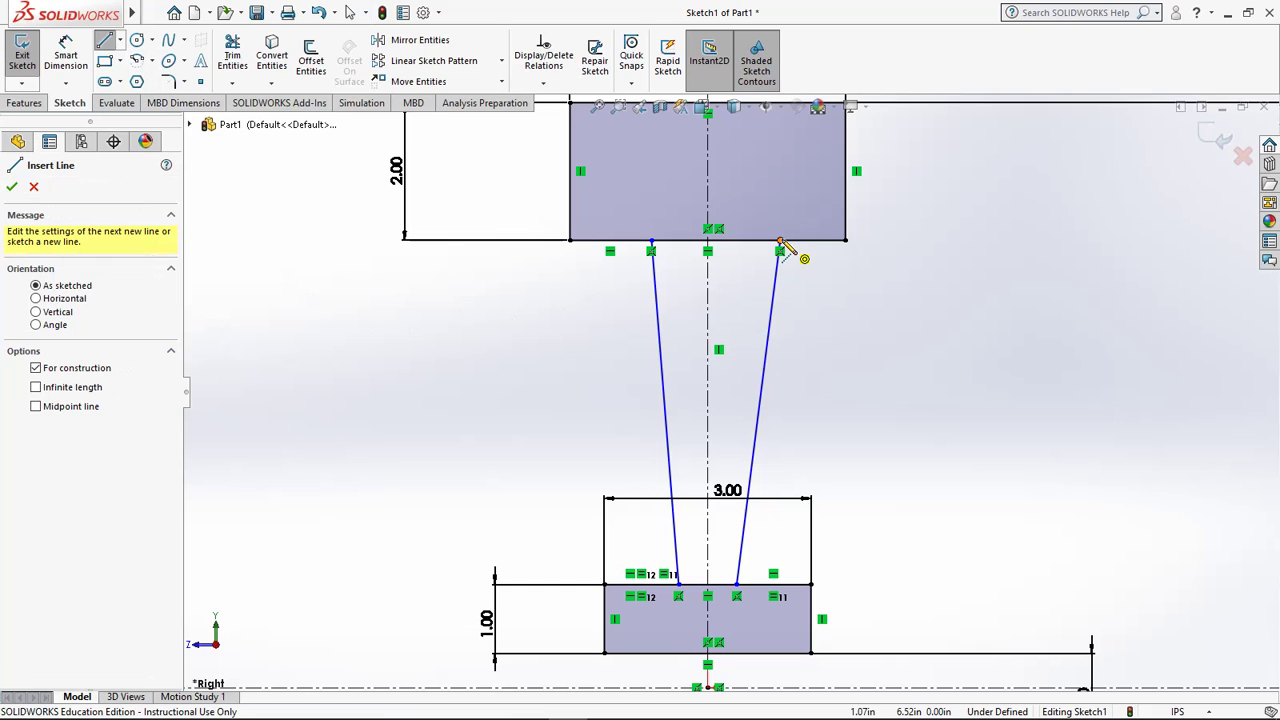
left_click(786, 249)
left_click(844, 241)
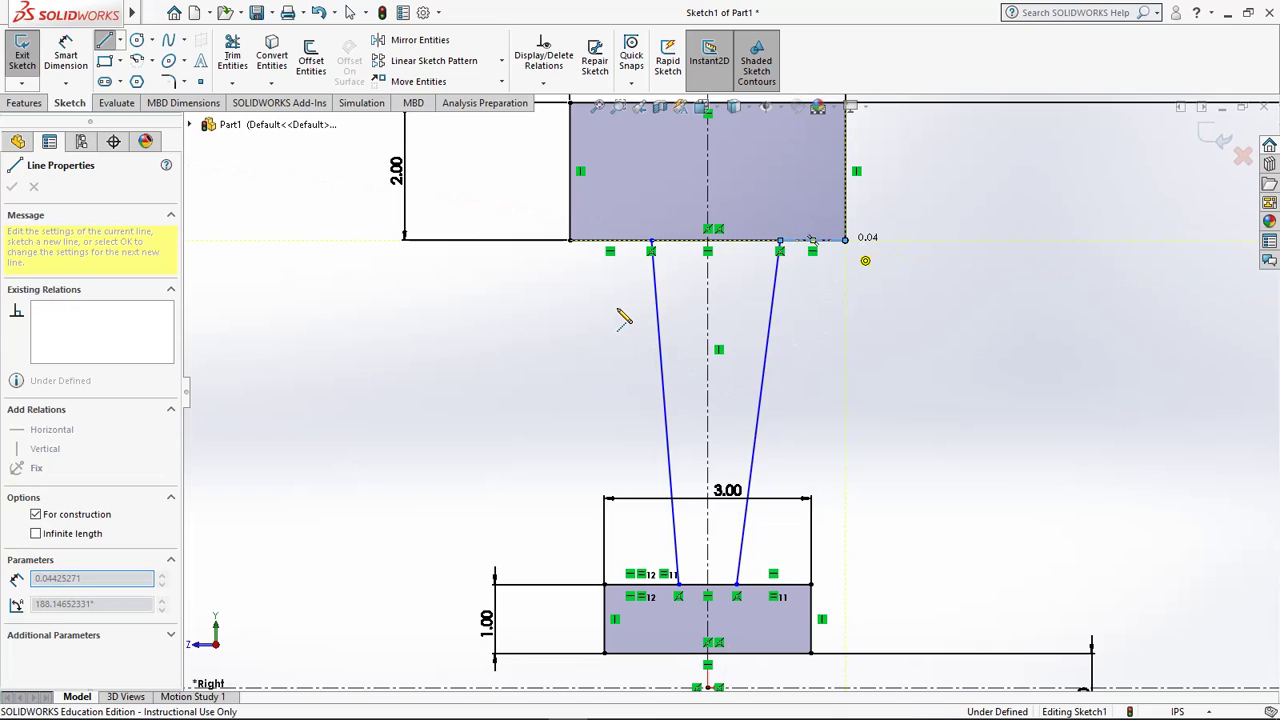
key("Escape")
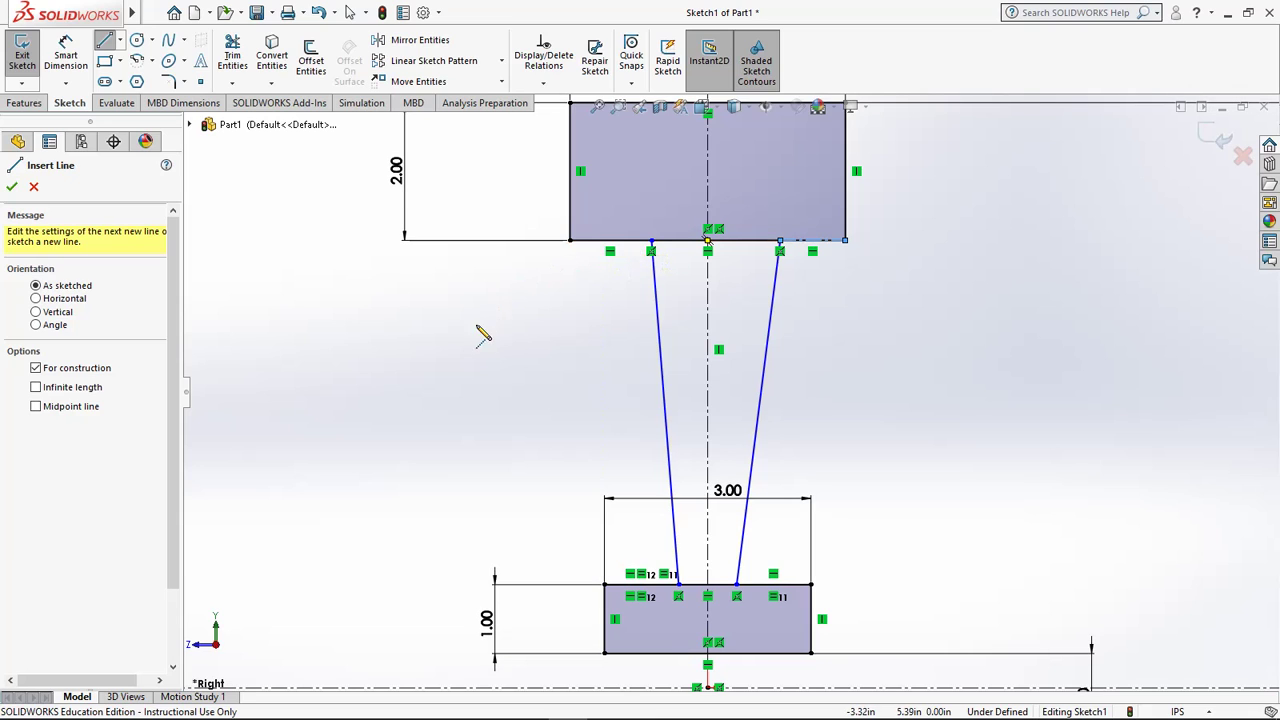
Step: Sketch another 1.19 in construction line over the existing one from the upper rectangle's bottom-left corner to the left sloped line
left_click(571, 242)
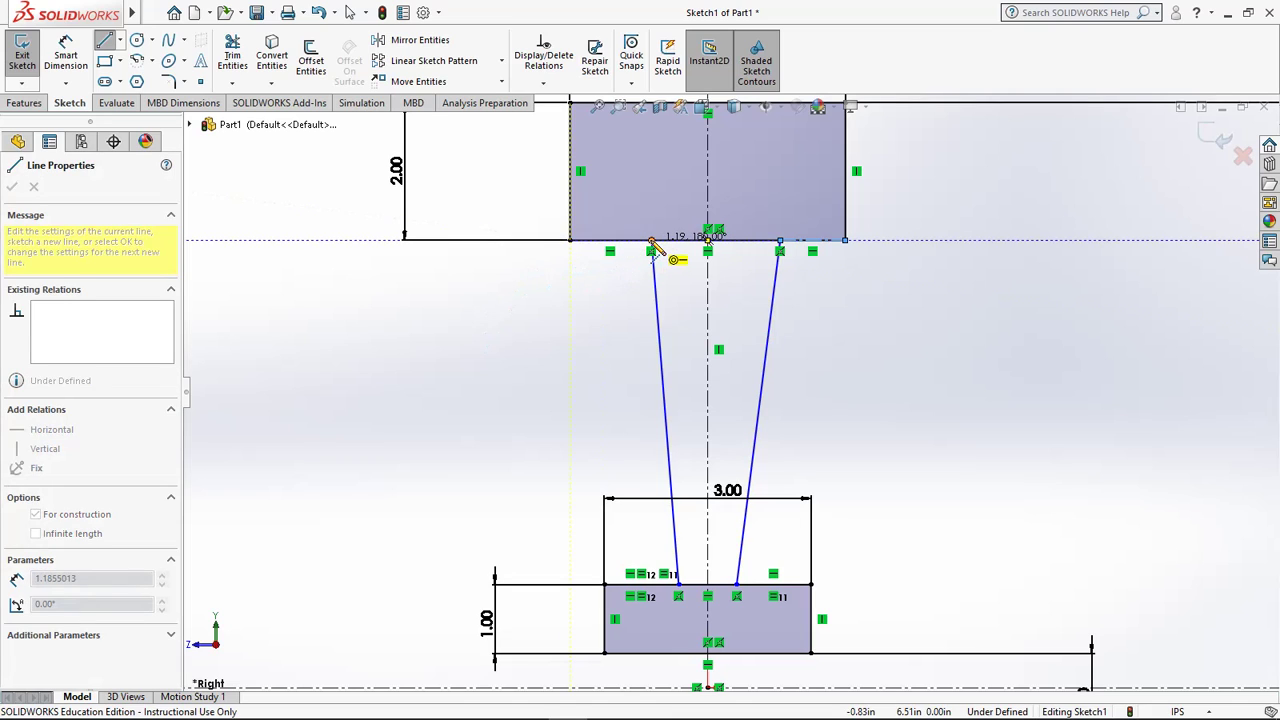
left_click(652, 243)
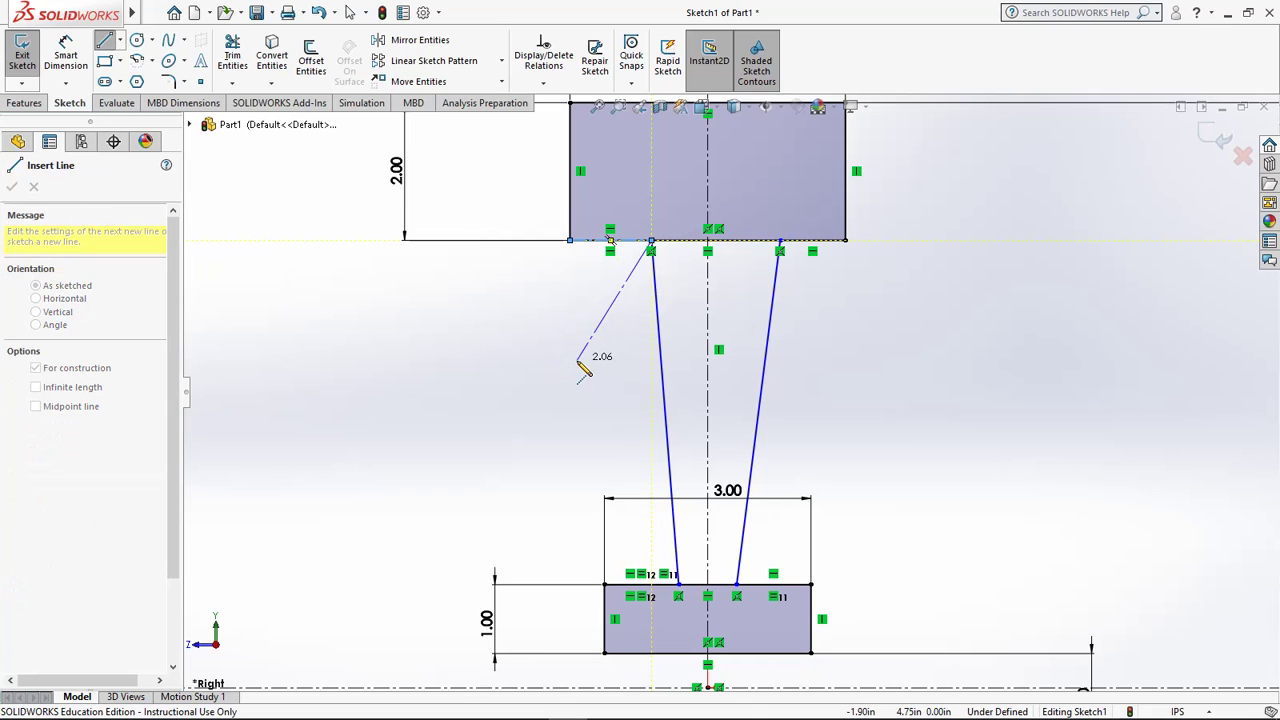
key("Escape")
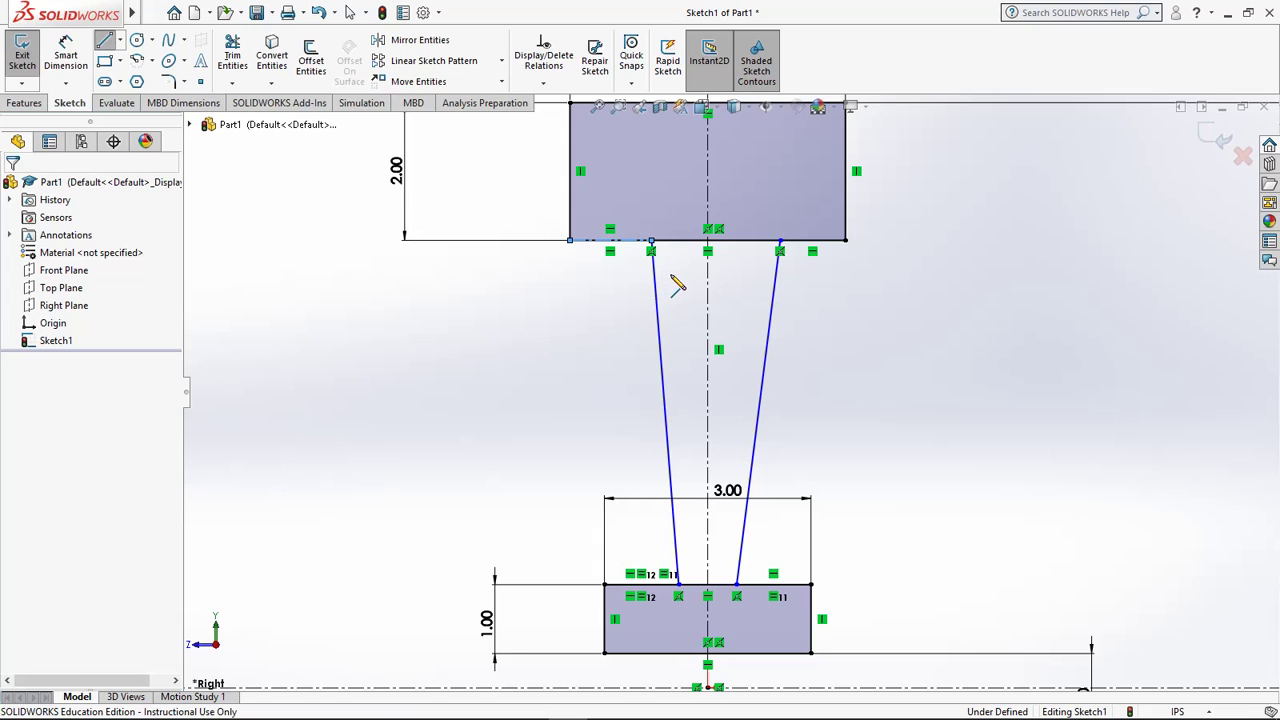
left_click_drag(671, 275, 559, 219)
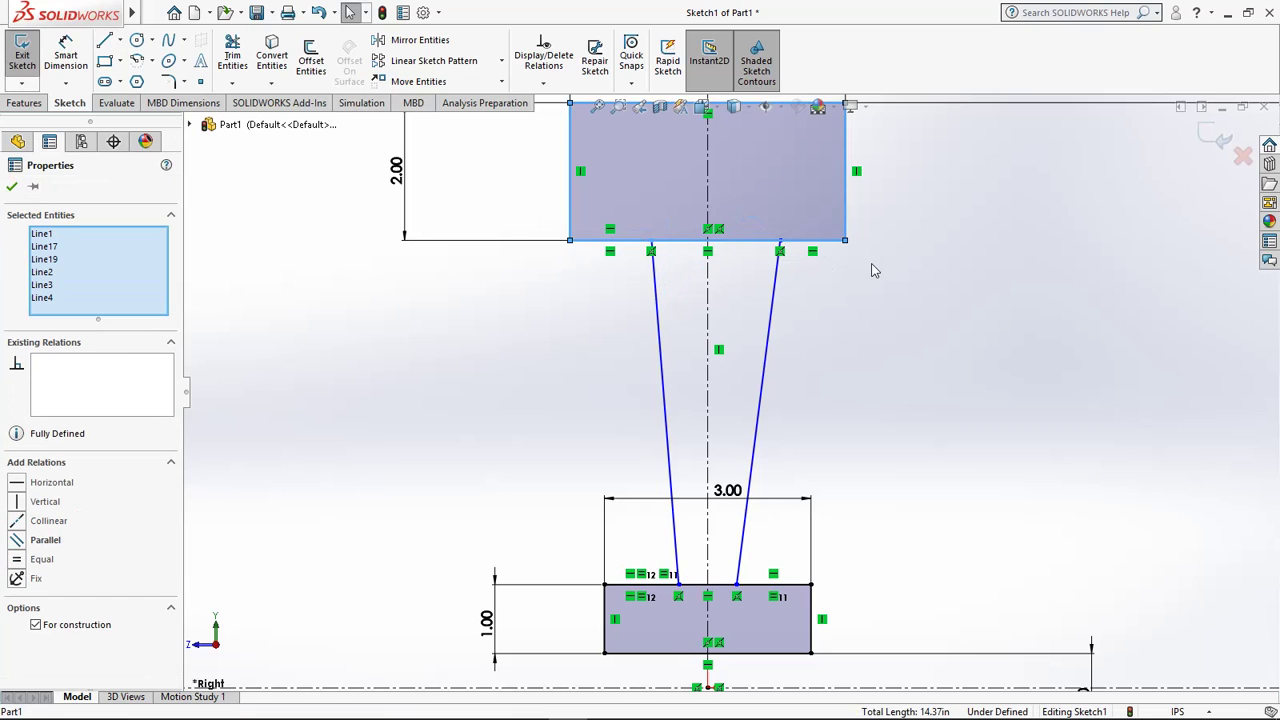
key("Escape")
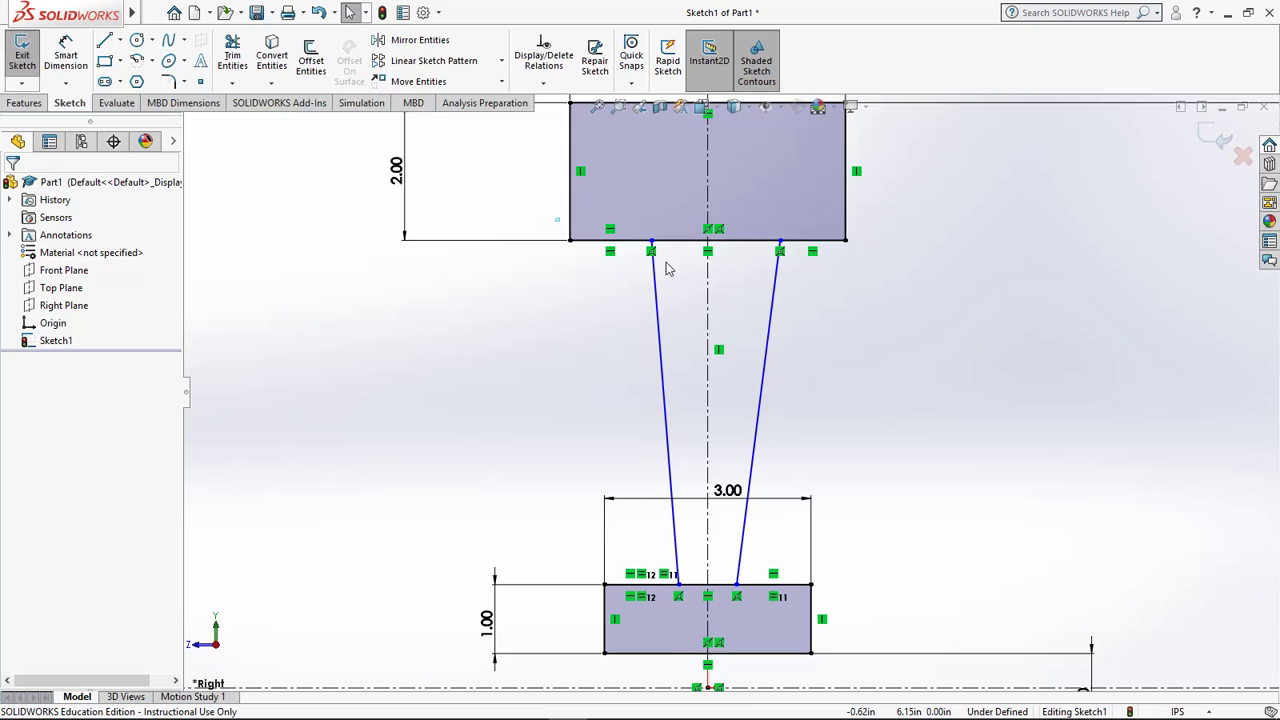
left_click_drag(664, 264, 560, 228)
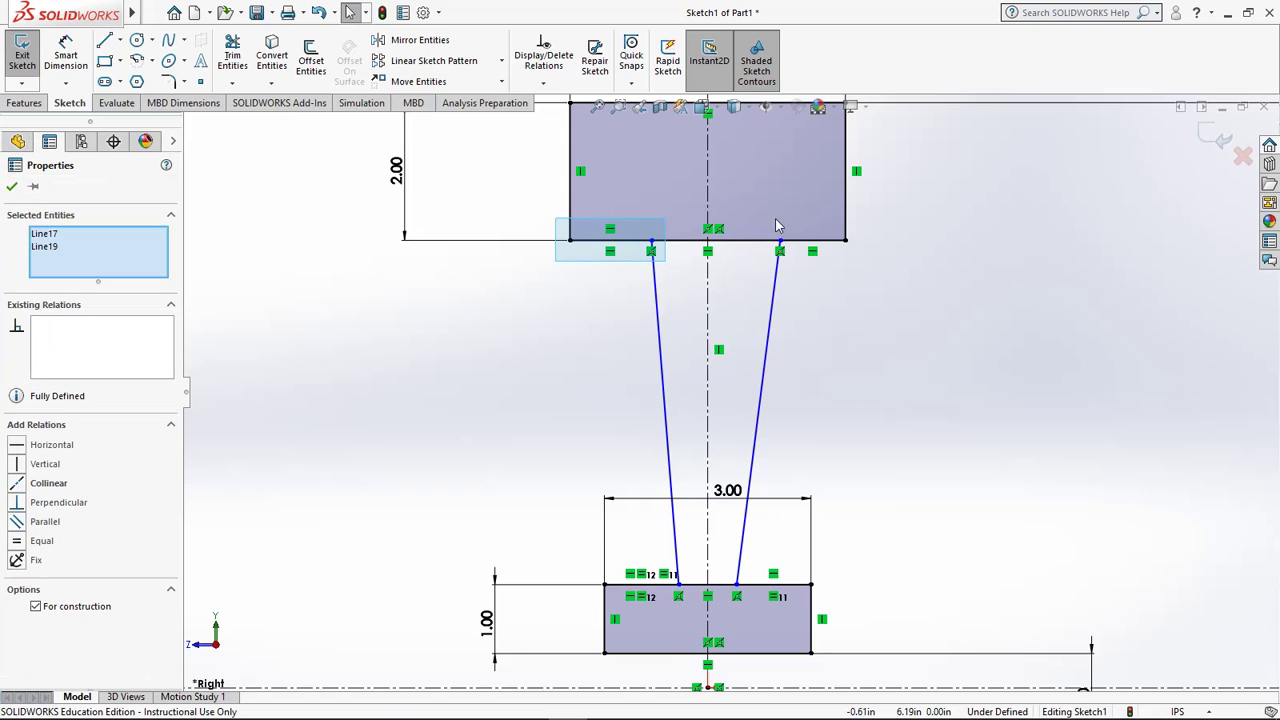
left_click(765, 237)
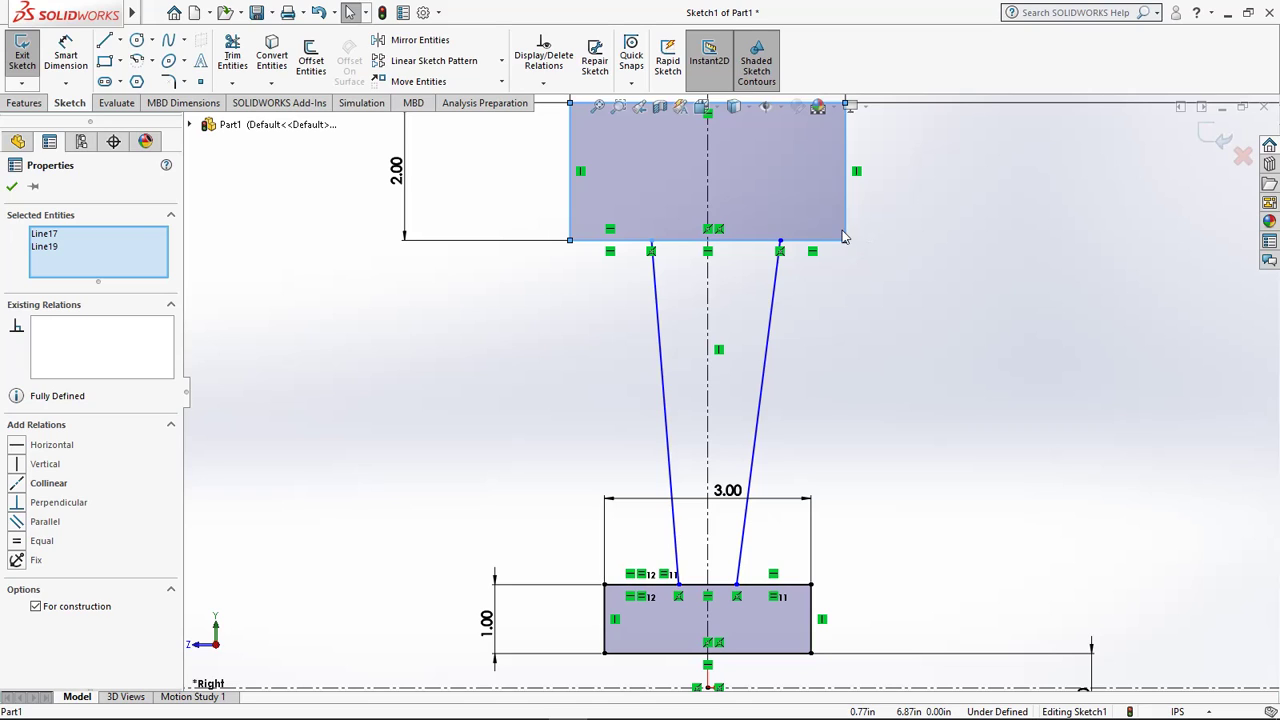
left_click(806, 256, "ctrl")
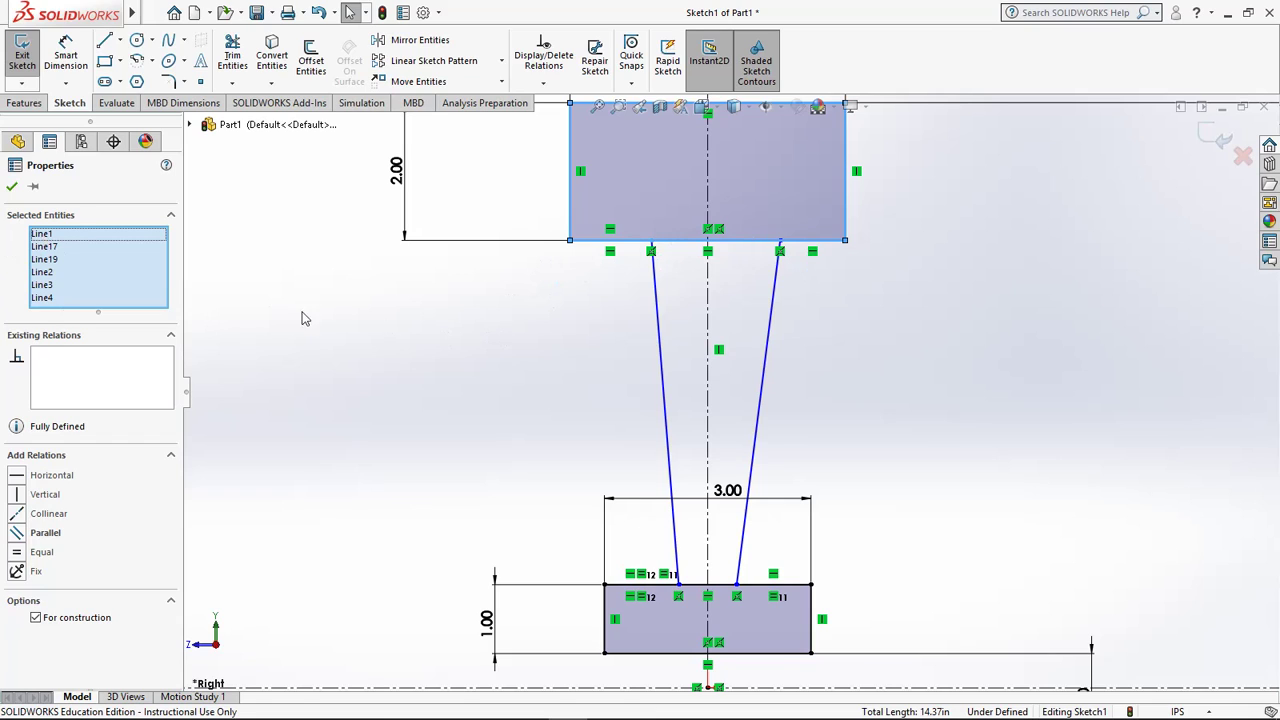
key("Escape")
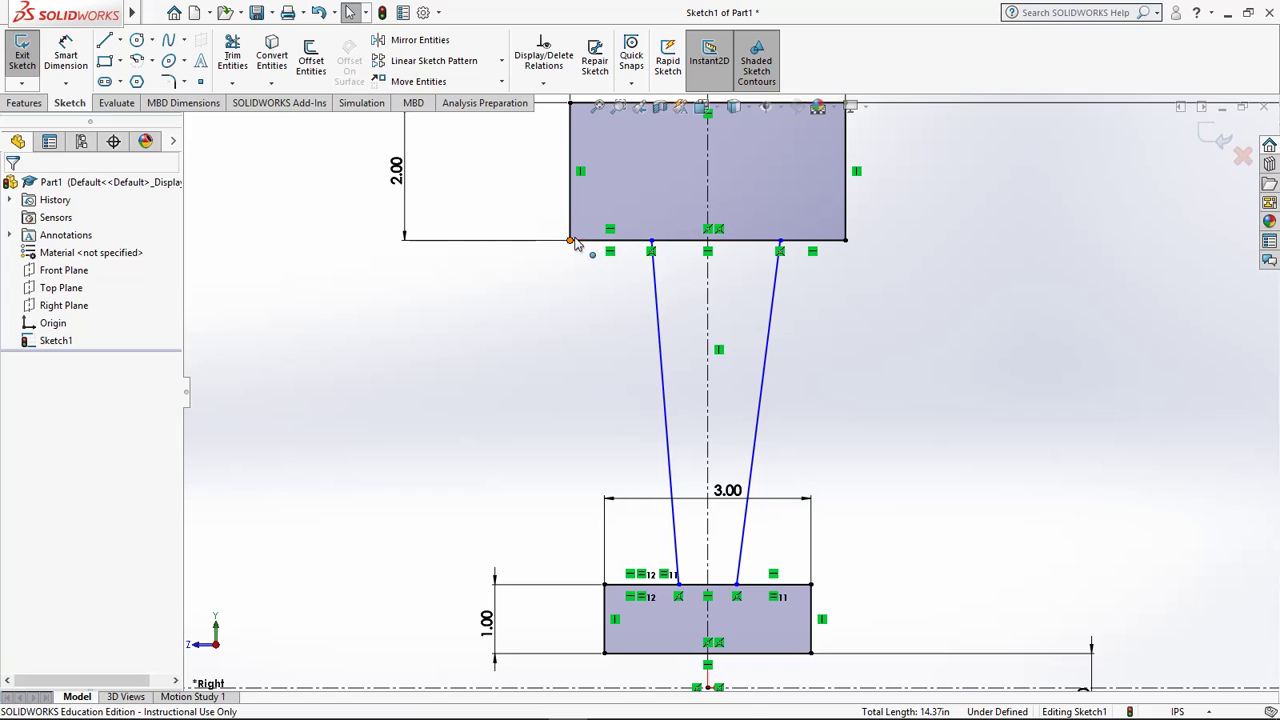
Step: Dimension the distance from the upper rectangle's bottom-left corner to the left sloped line's upper endpoint as 1 in
left_click(66, 55)
left_click(570, 243)
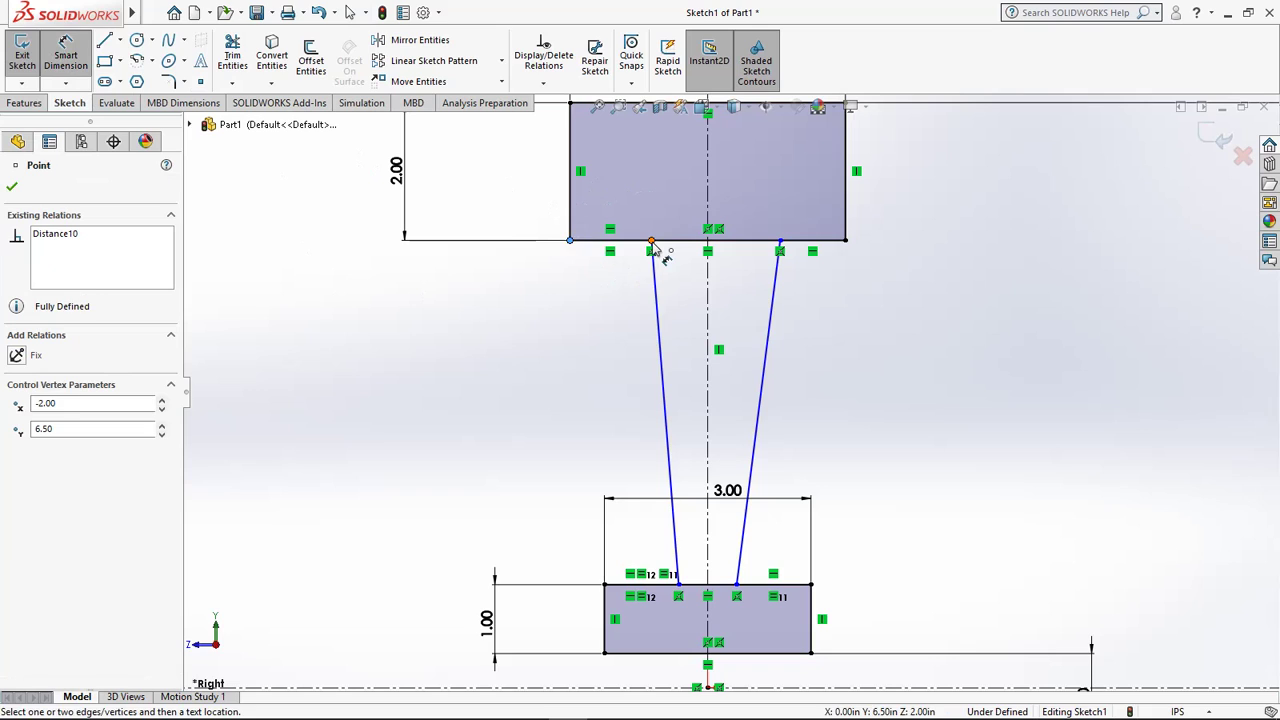
left_click(651, 243)
left_click(602, 300)
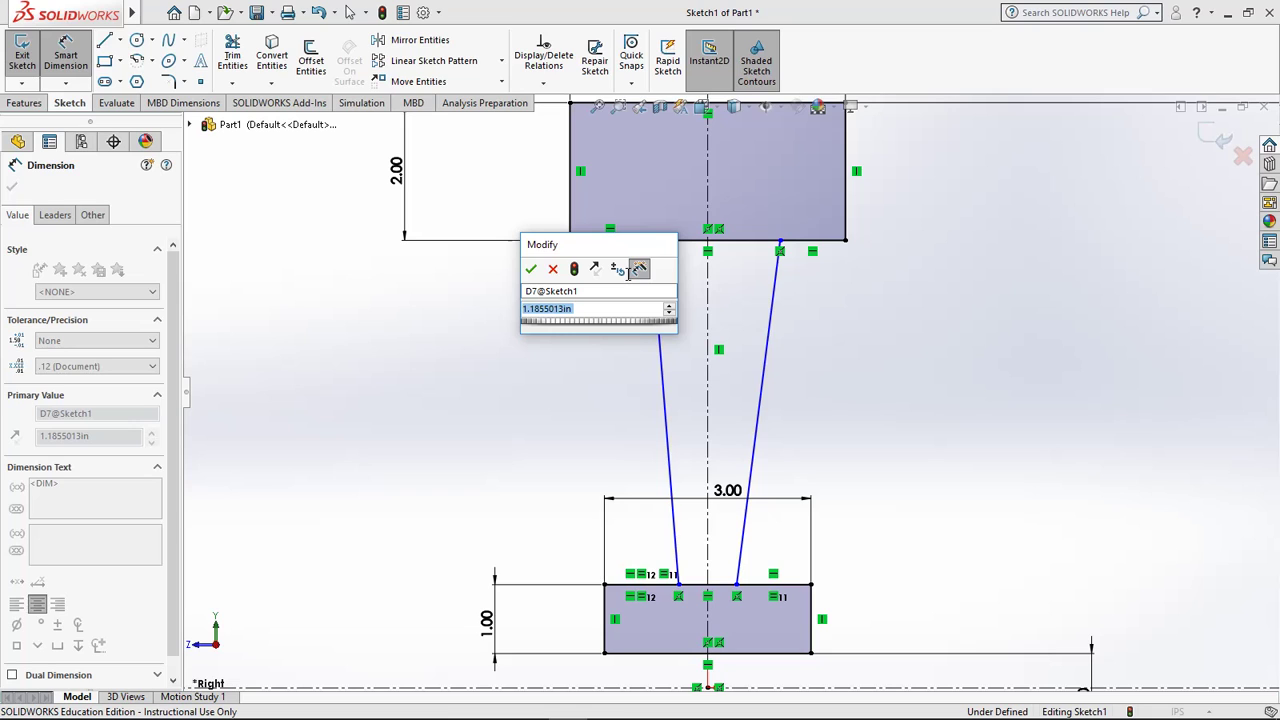
type("1")
left_click(531, 268)
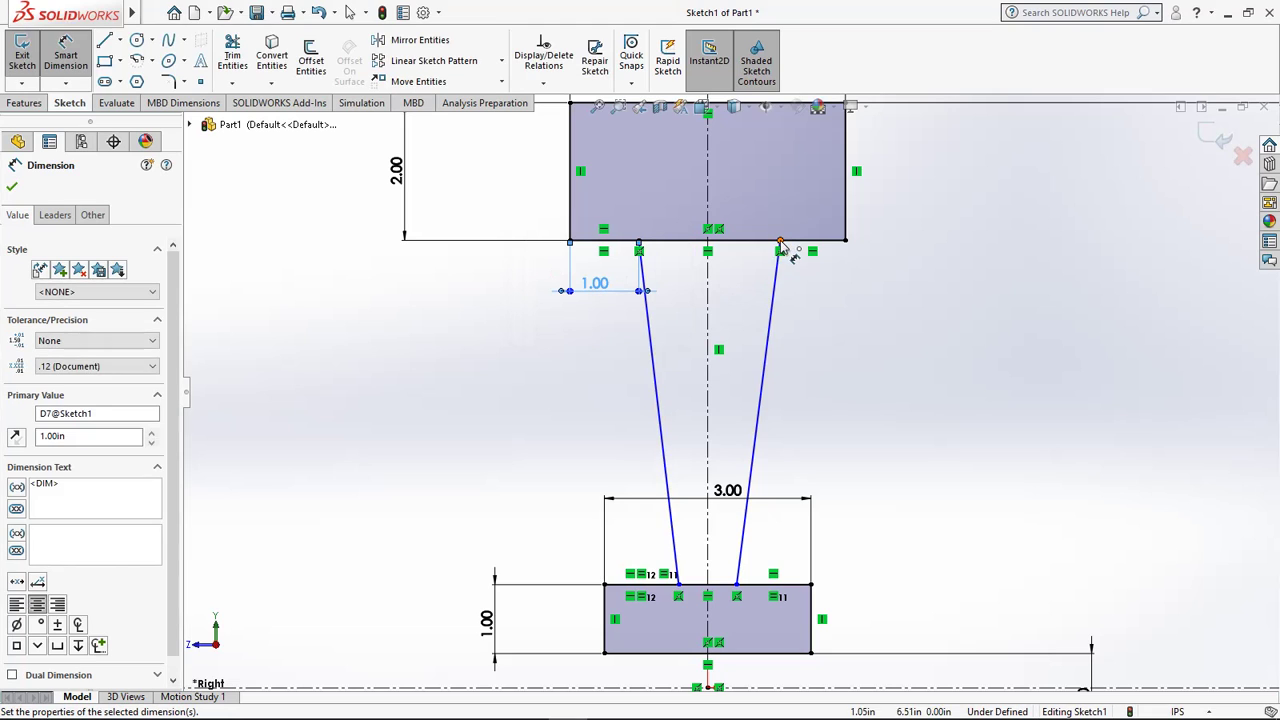
Step: Dimension the distance from the right sloped line's upper endpoint to the upper rectangle's bottom-right corner as 1 in
left_click(780, 242)
left_click(846, 241)
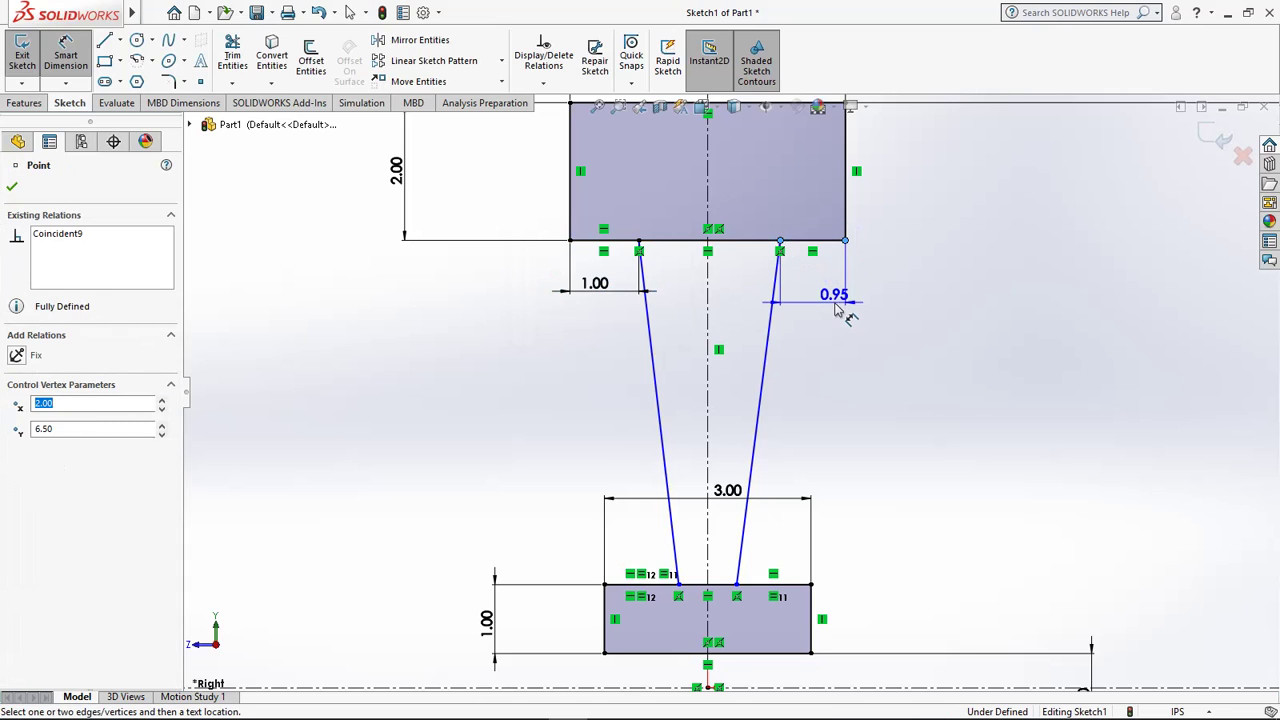
left_click(834, 305)
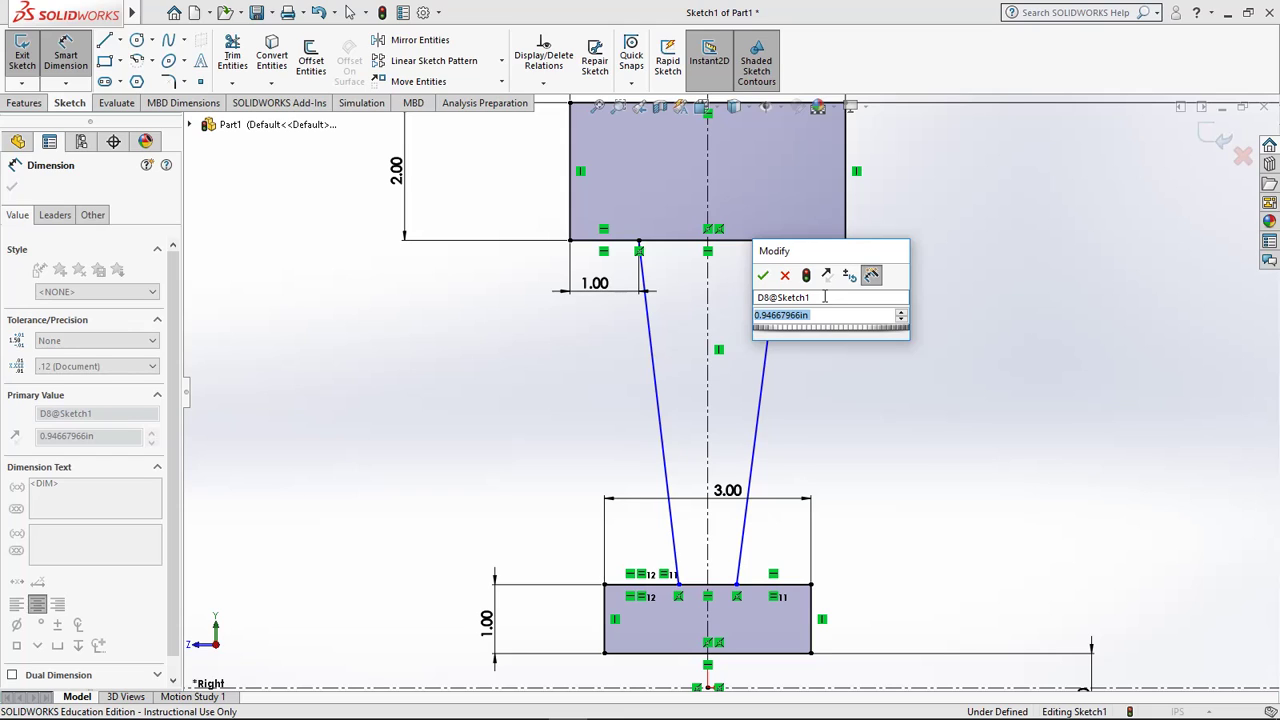
type("1")
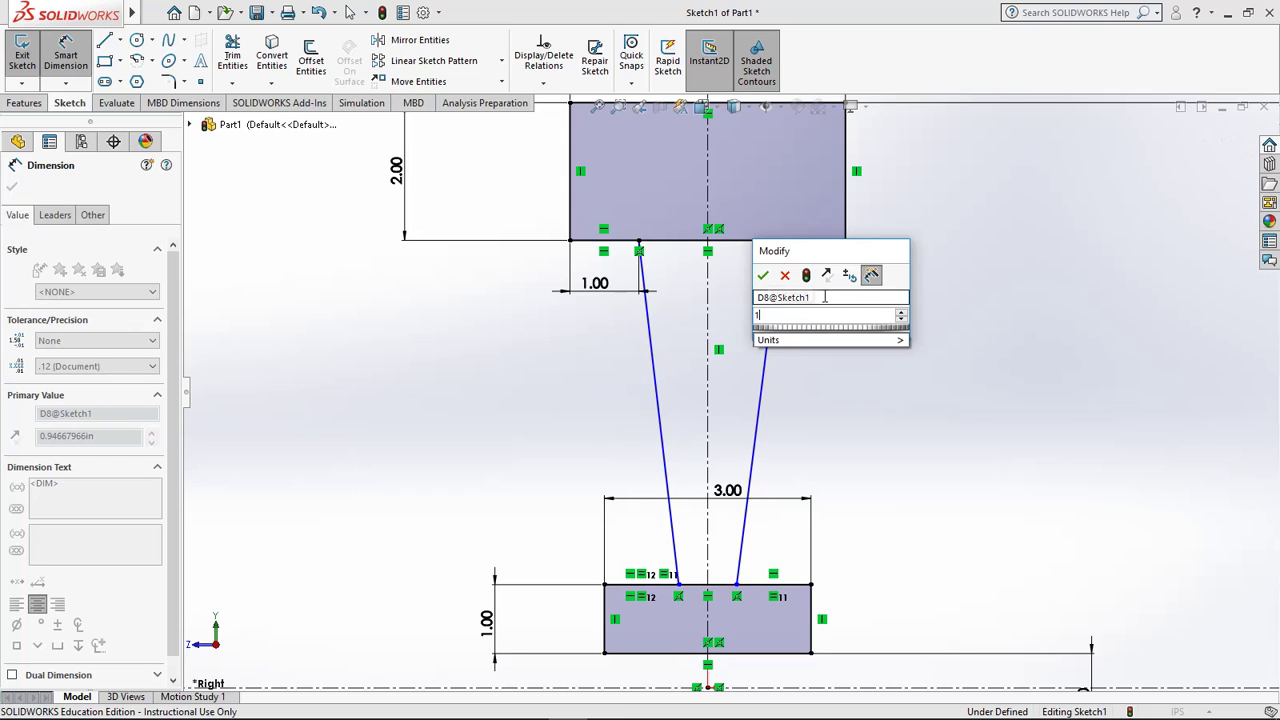
left_click(763, 275)
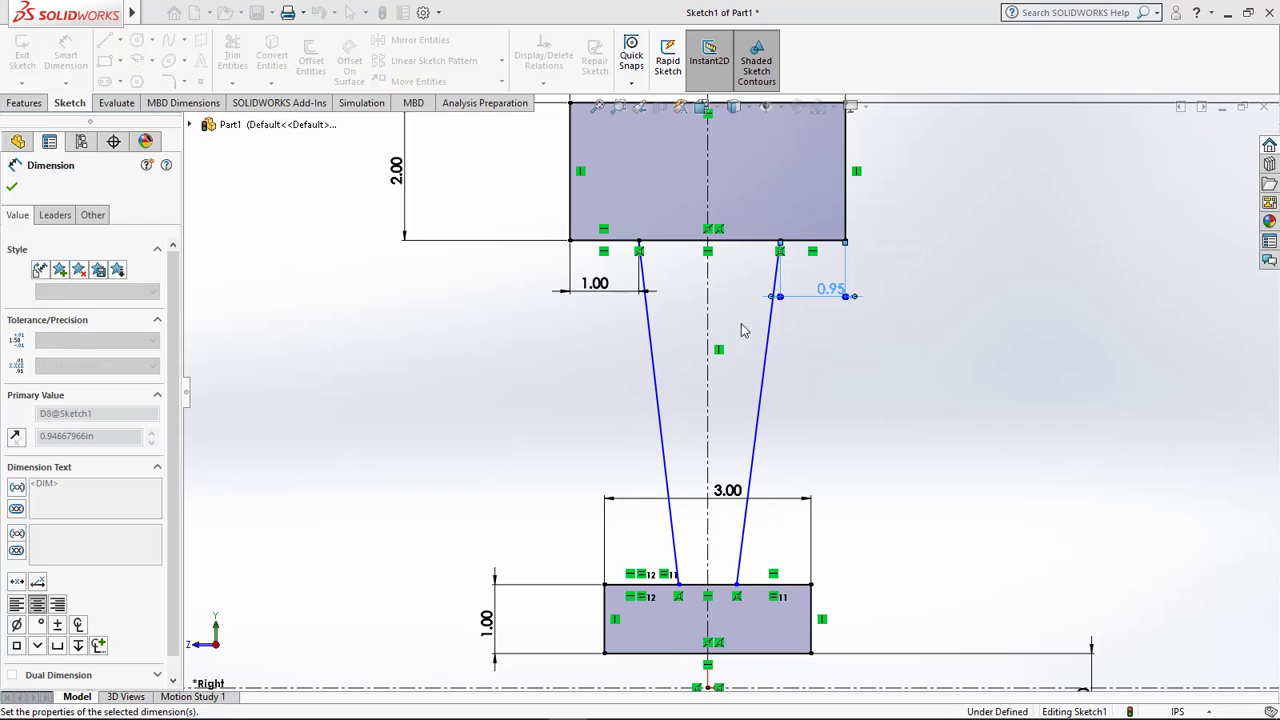
Step: Dimension the spacing between the two sloped lines' lower endpoints as 1 in and exit the sketch
left_click(679, 585)
left_click(737, 585)
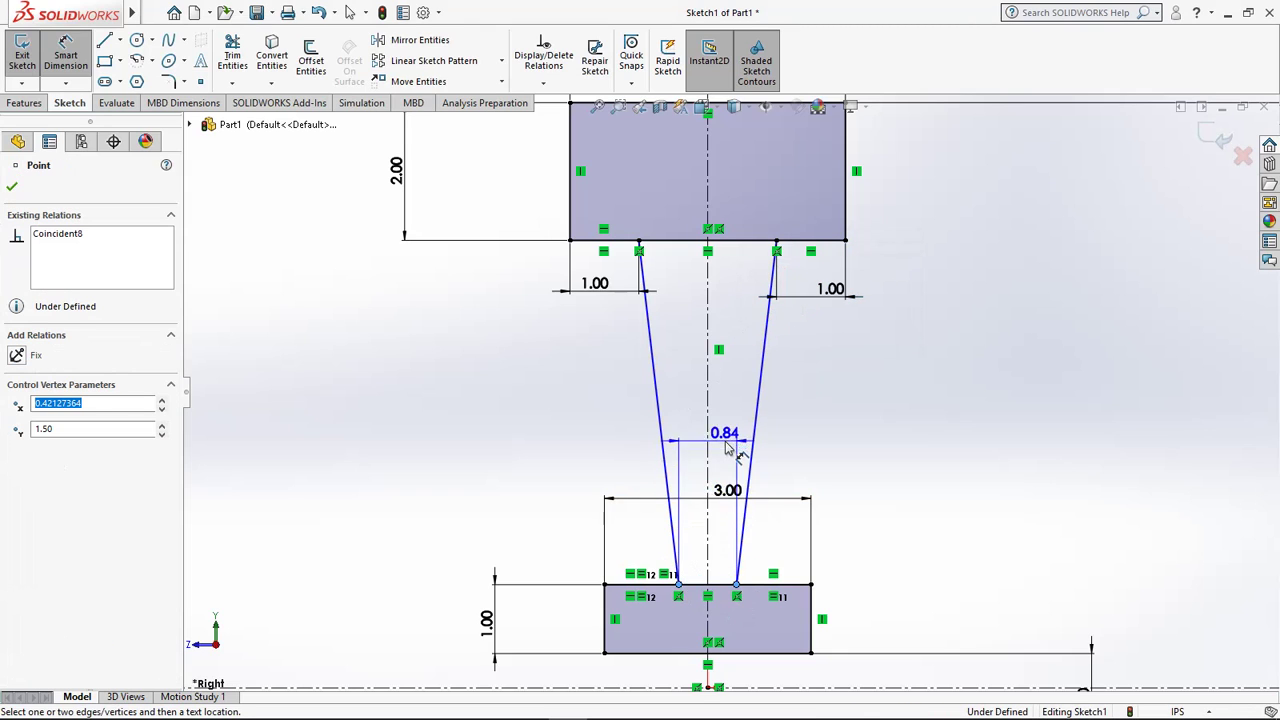
left_click(714, 432)
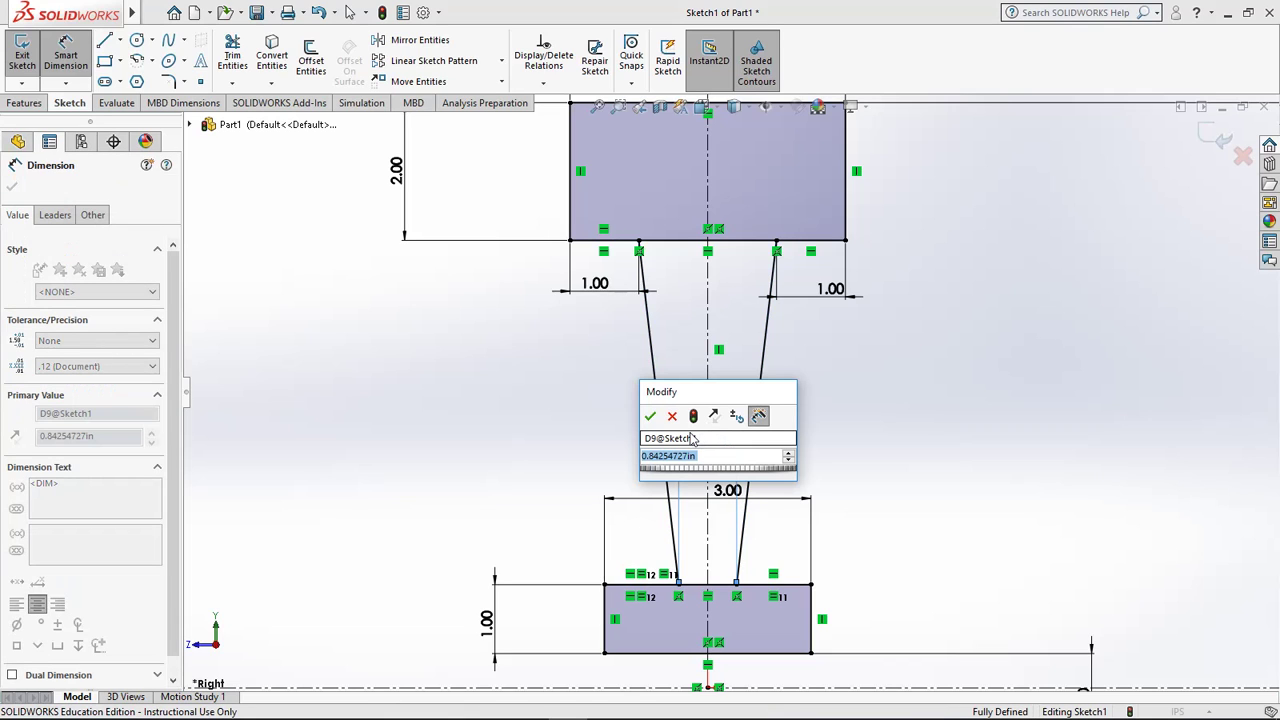
type("1")
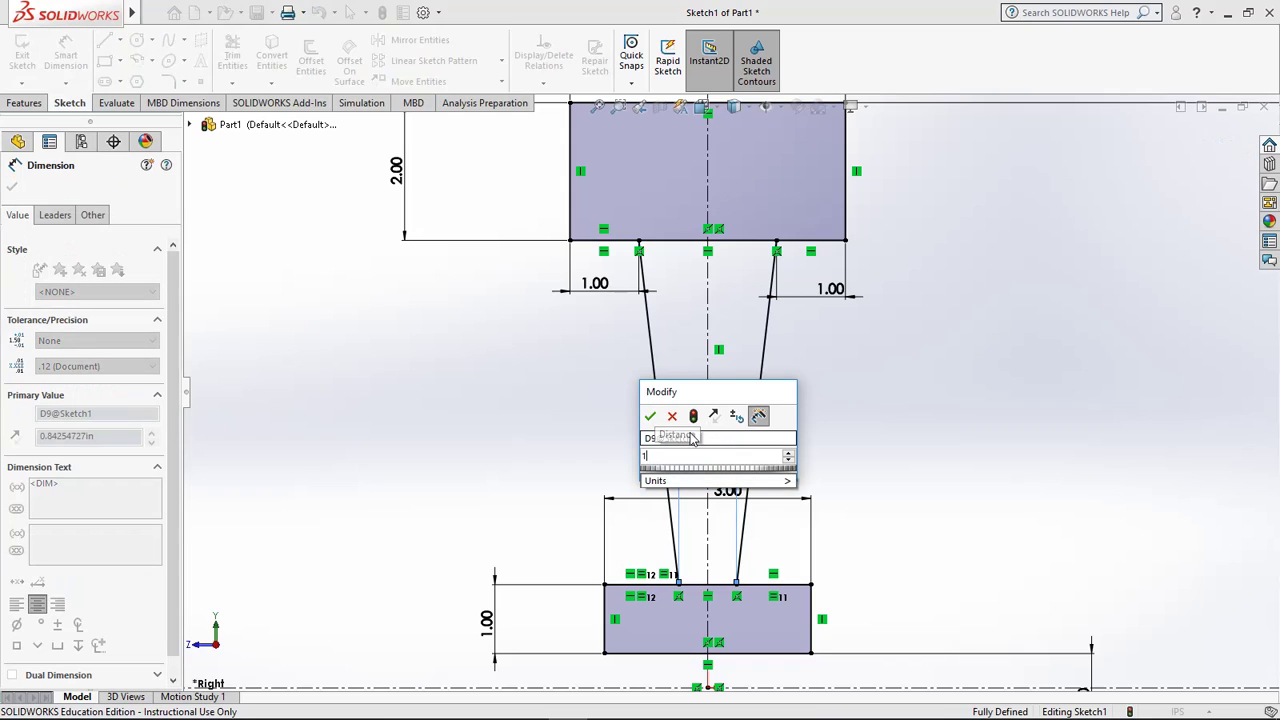
left_click(649, 417)
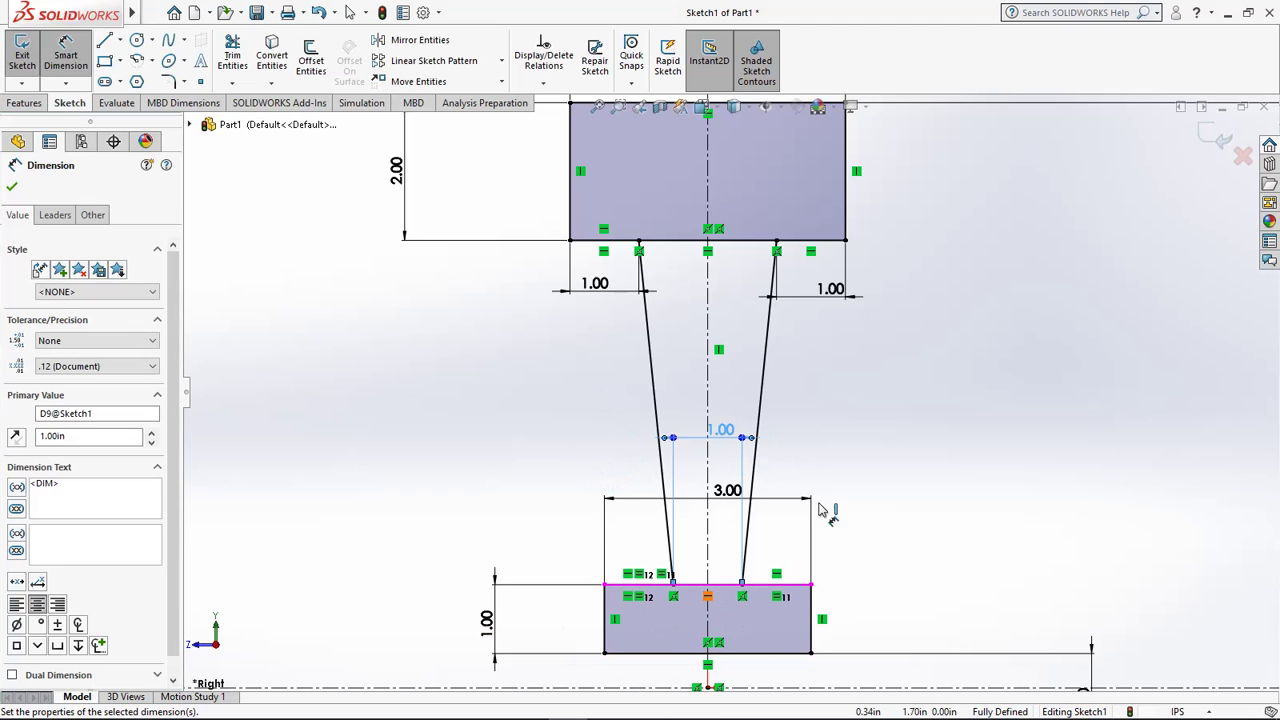
scroll(985, 347, "down", 1)
scroll(985, 347, "up", 1)
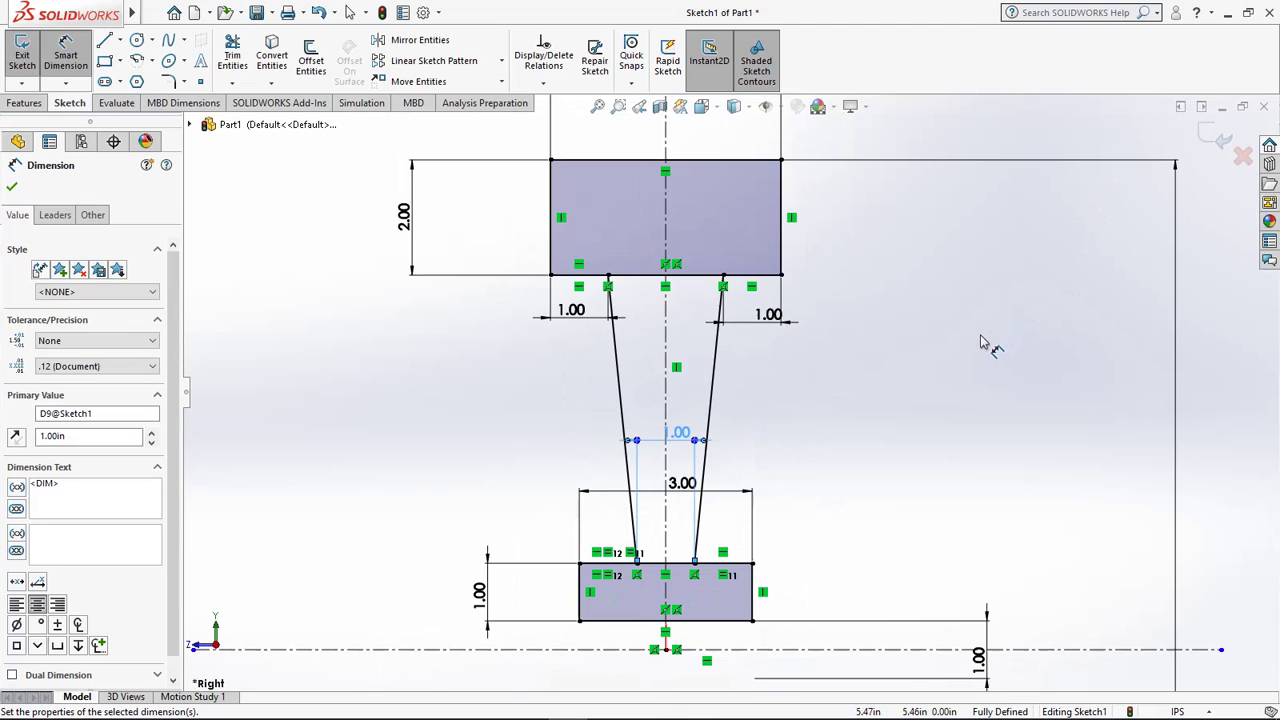
left_click(1218, 141)
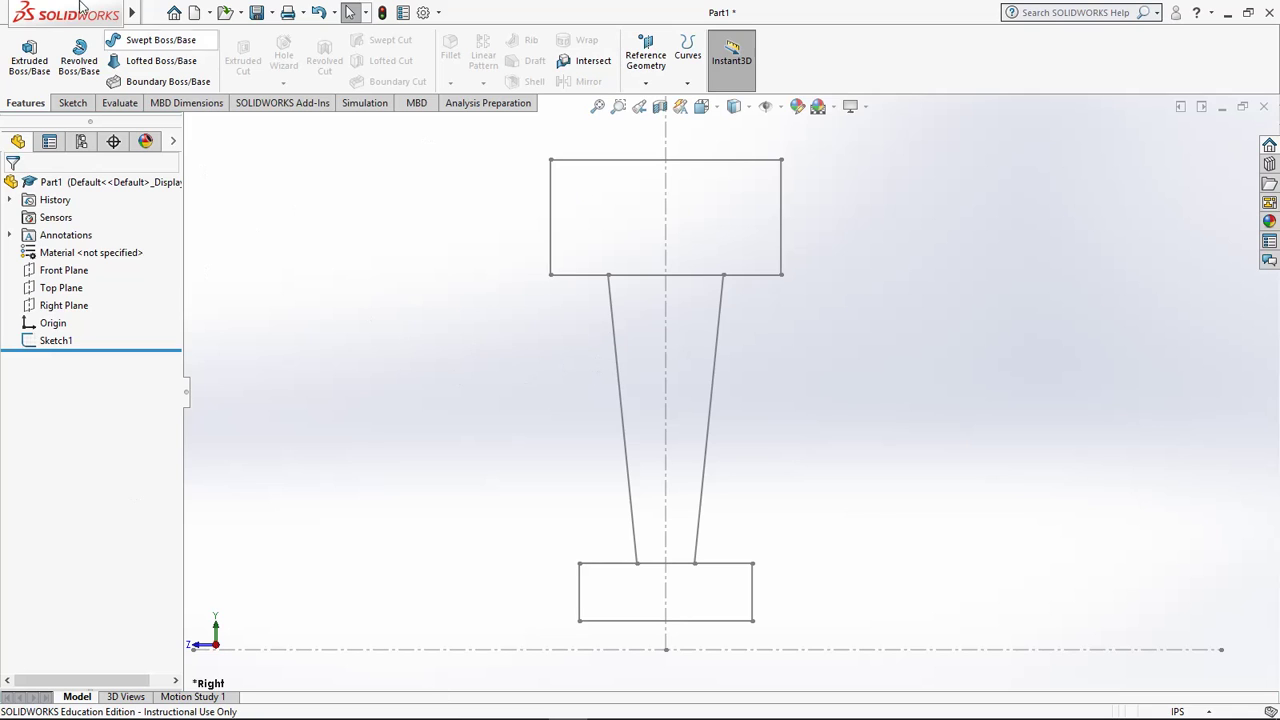
Step: Set up a Revolved Boss/Base of the upper rectangle region, replacing the preselected axis with the sketch's horizontal centerline
left_click(79, 60)
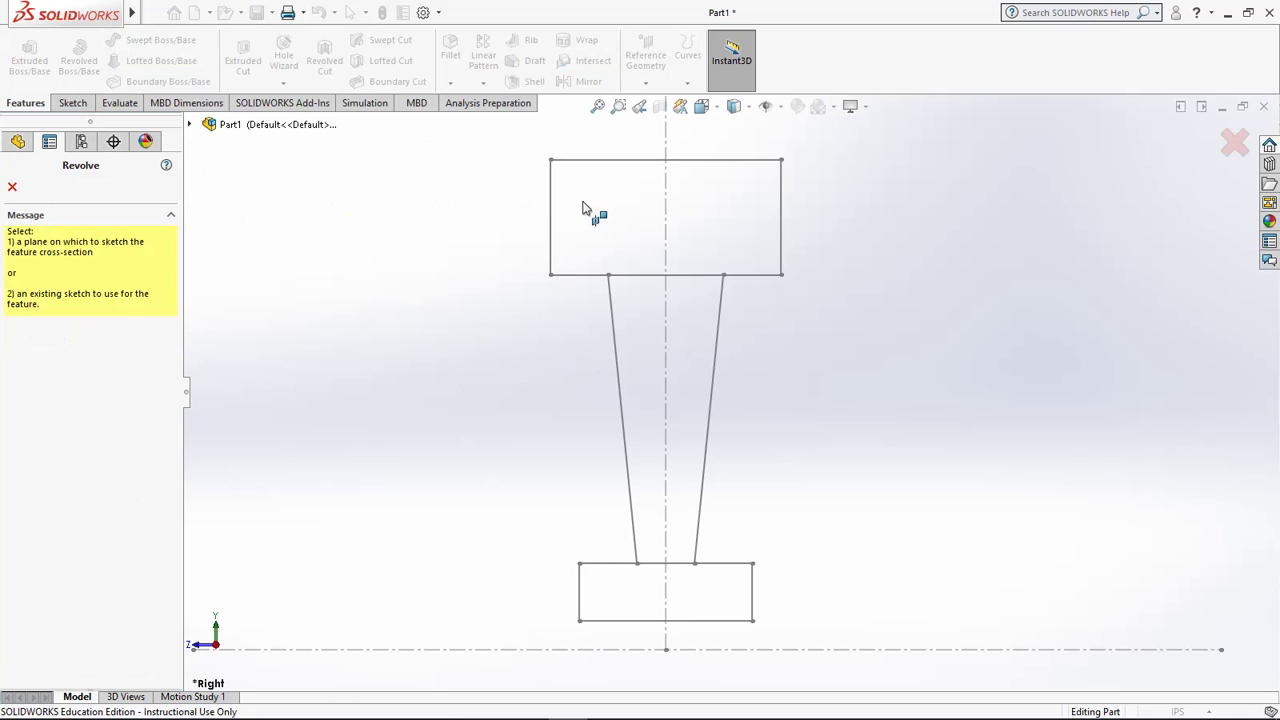
left_click(551, 215)
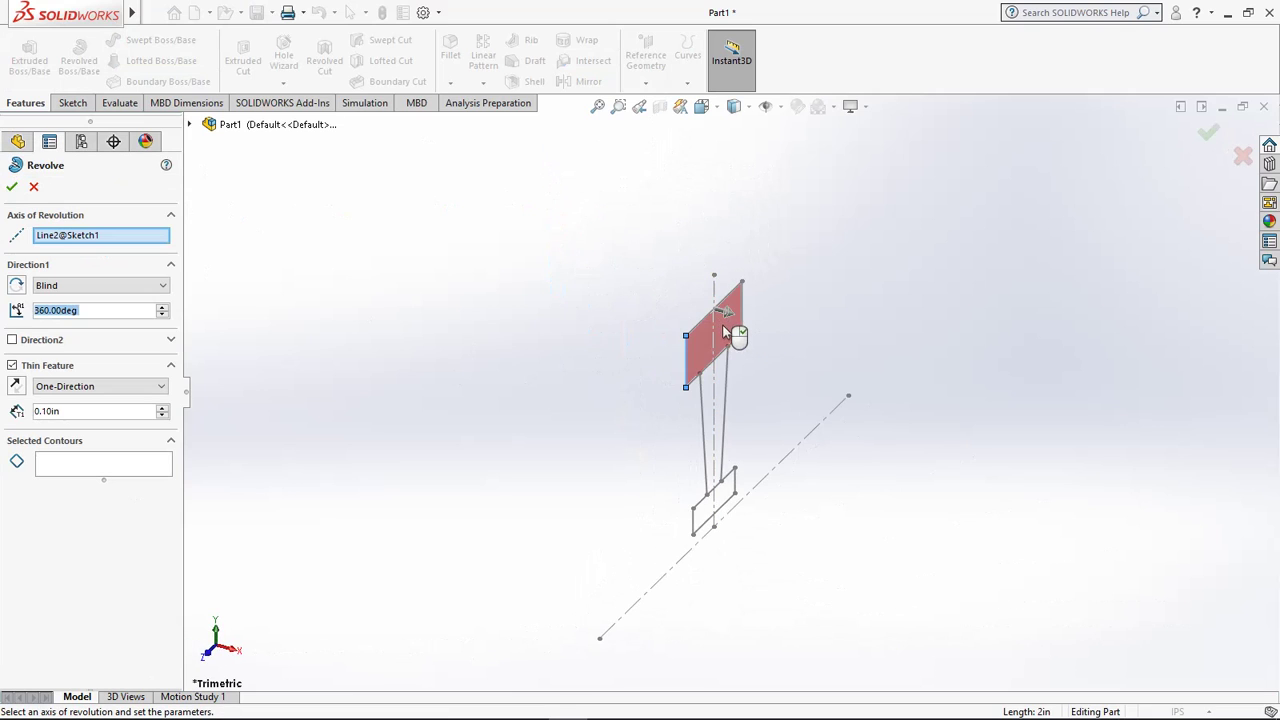
left_click(725, 335)
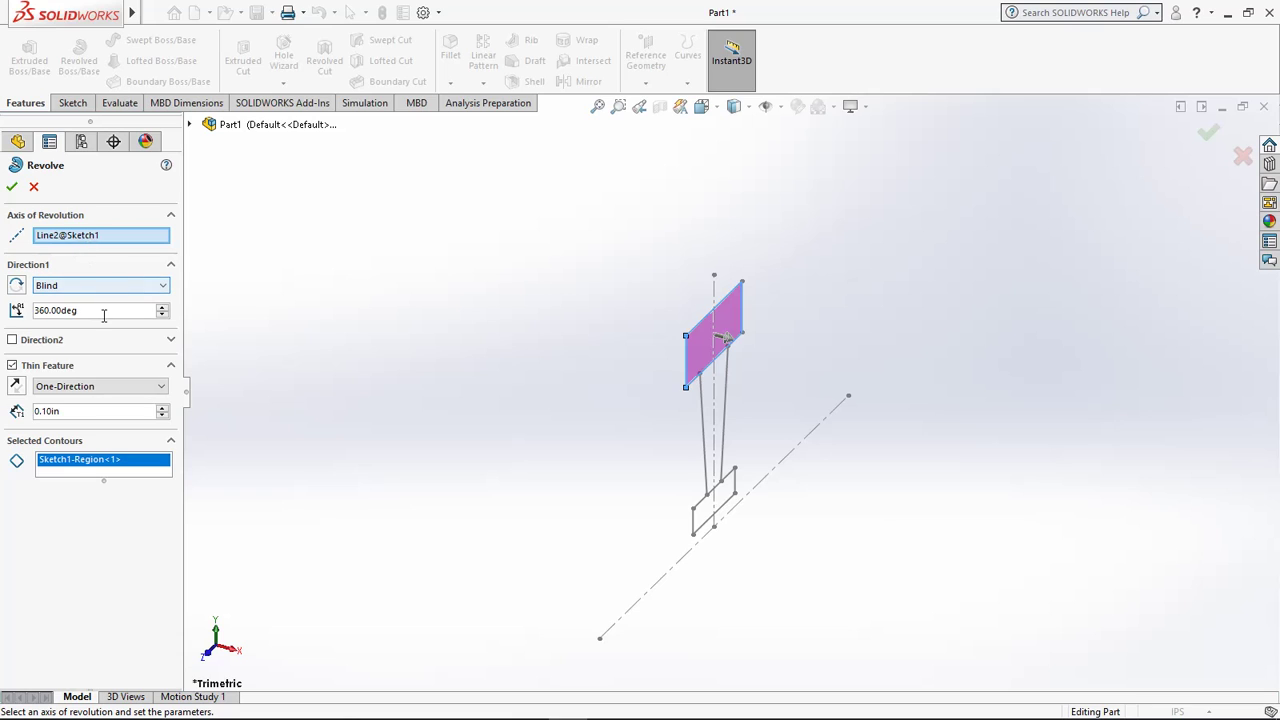
left_click(125, 239)
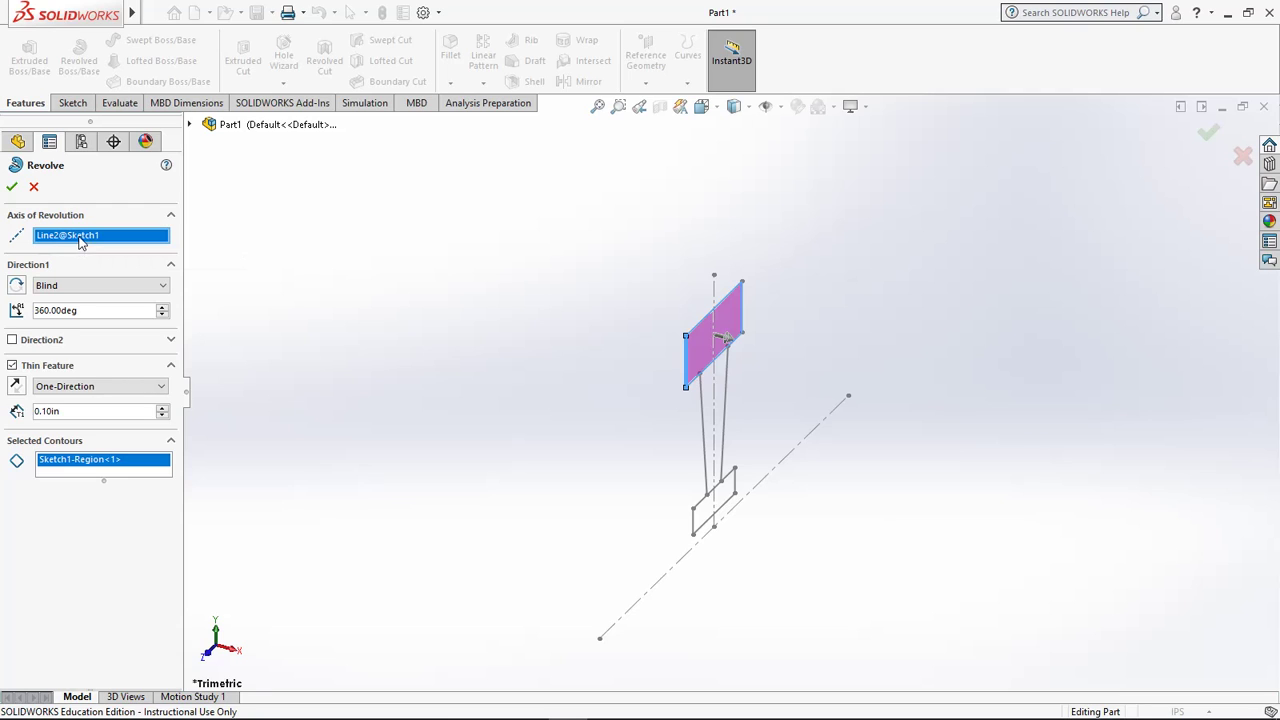
key("Delete")
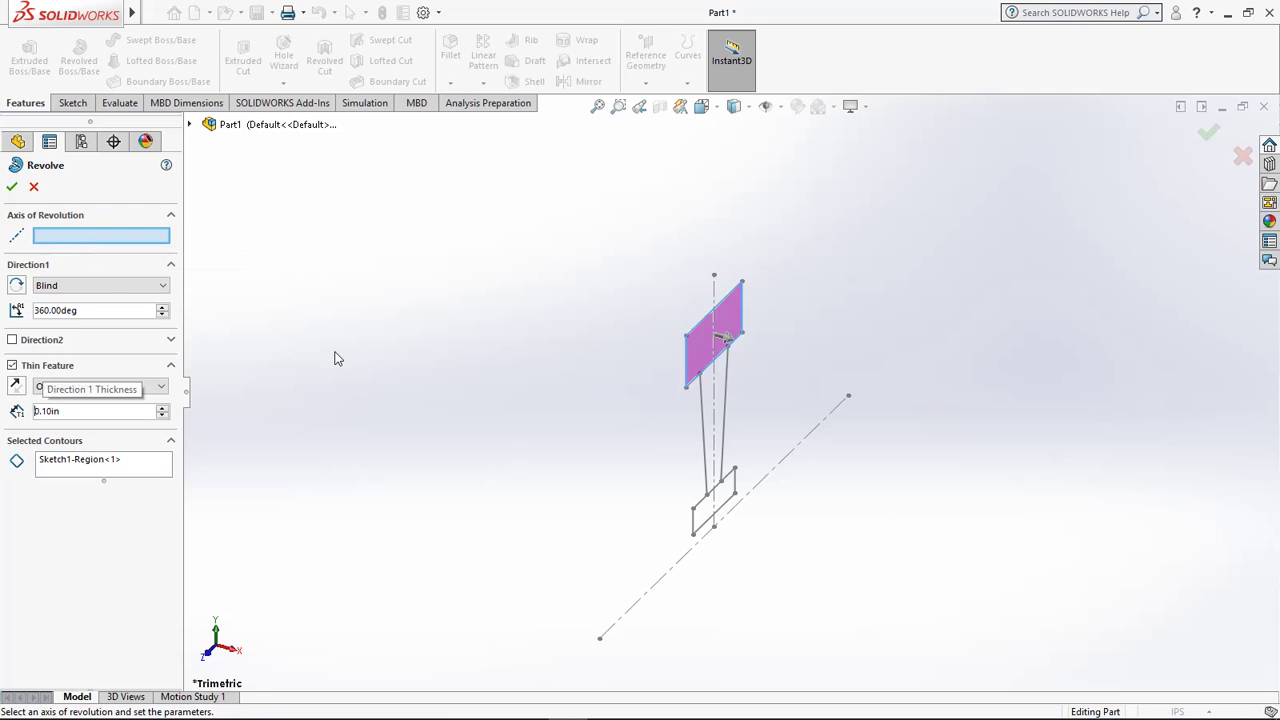
left_click(764, 480)
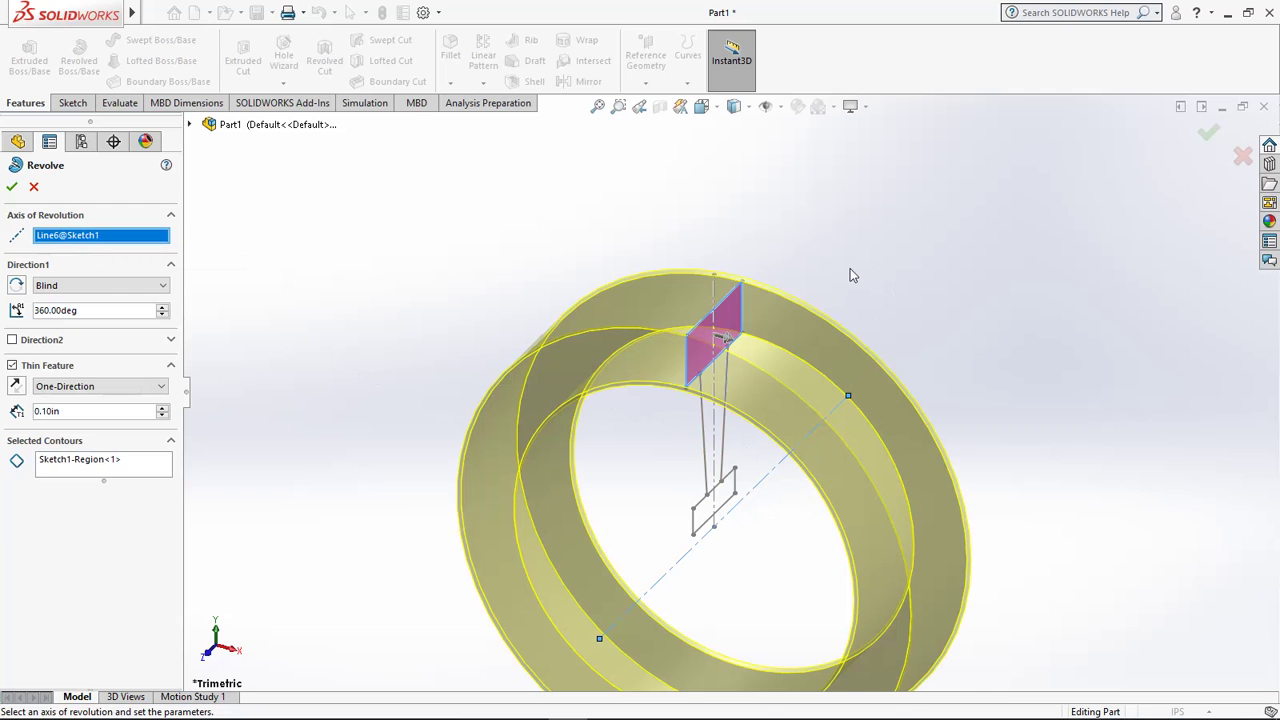
scroll(852, 176, "up", 2)
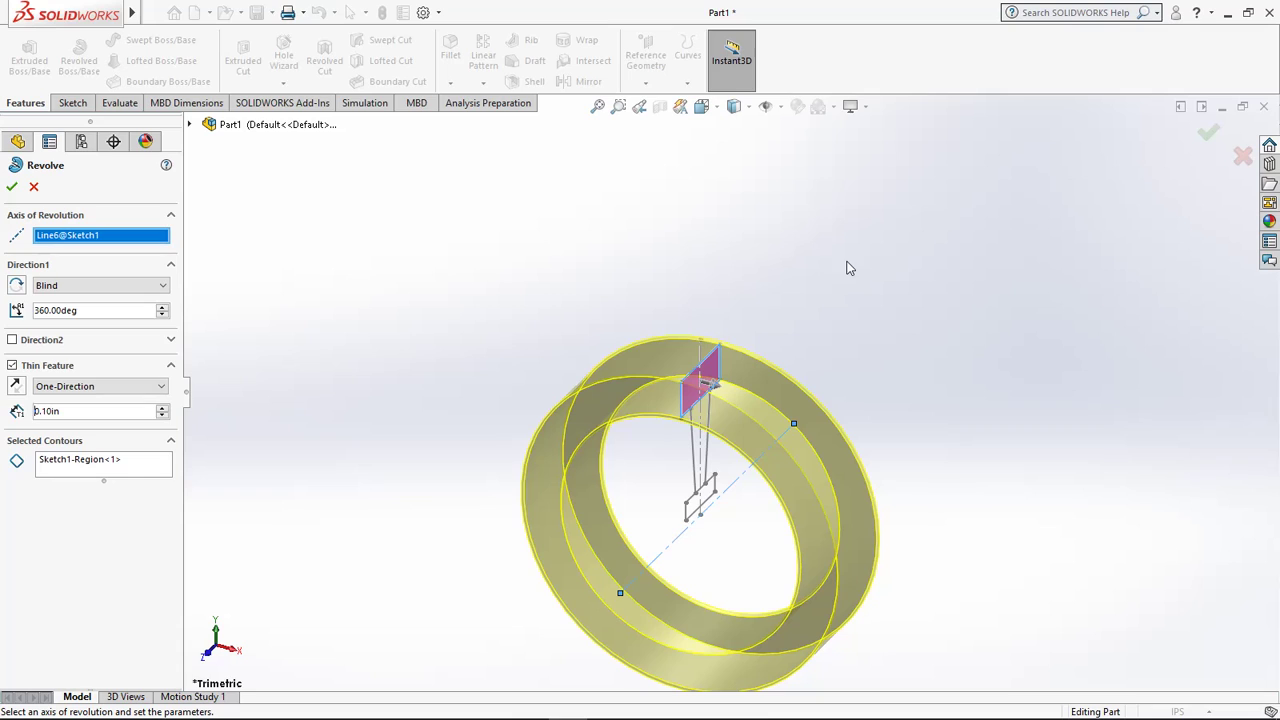
Step: Add the lower rectangle region to the revolve's contours and complete the 360° thin revolve with 0.10 in thickness
left_click(90, 470)
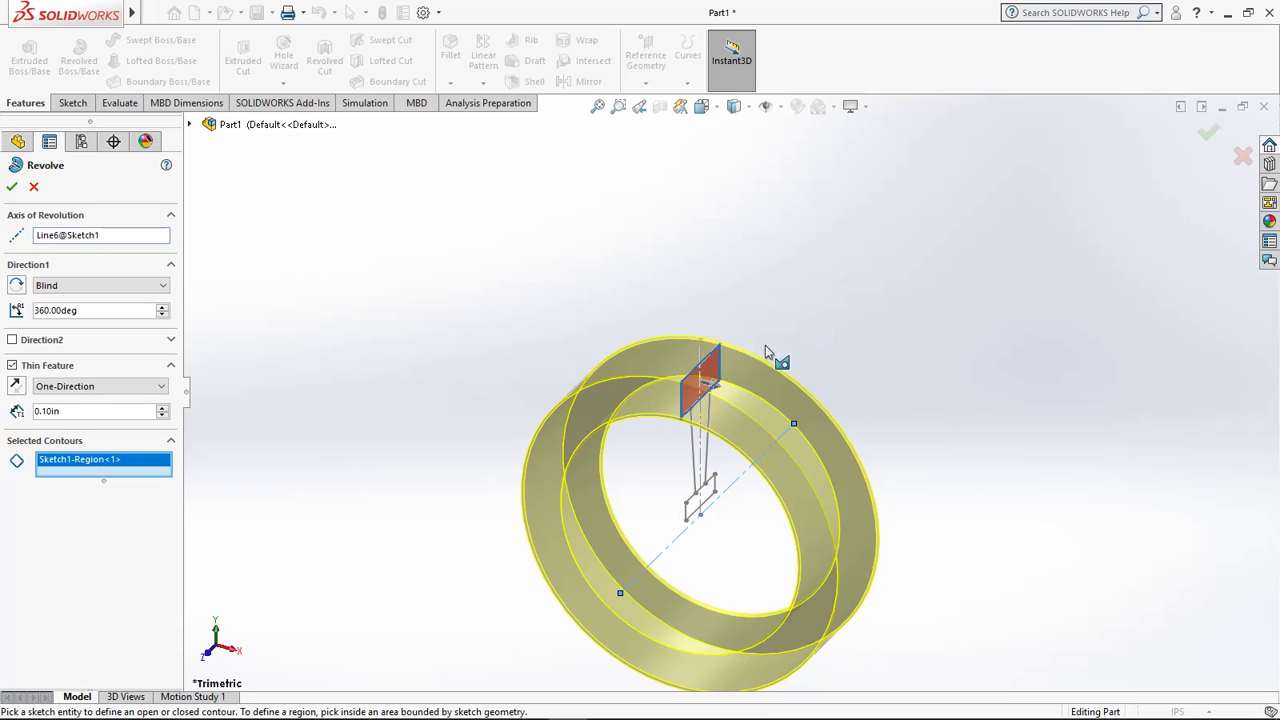
left_click(688, 508)
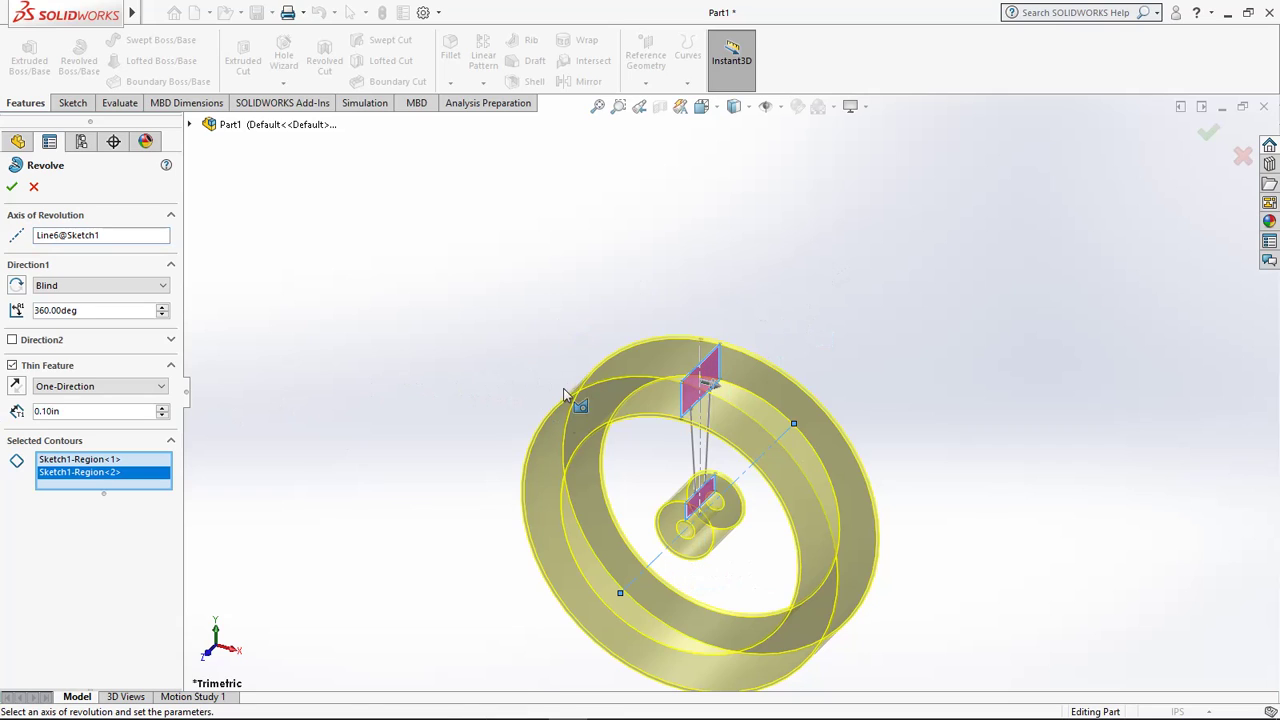
left_click(12, 187)
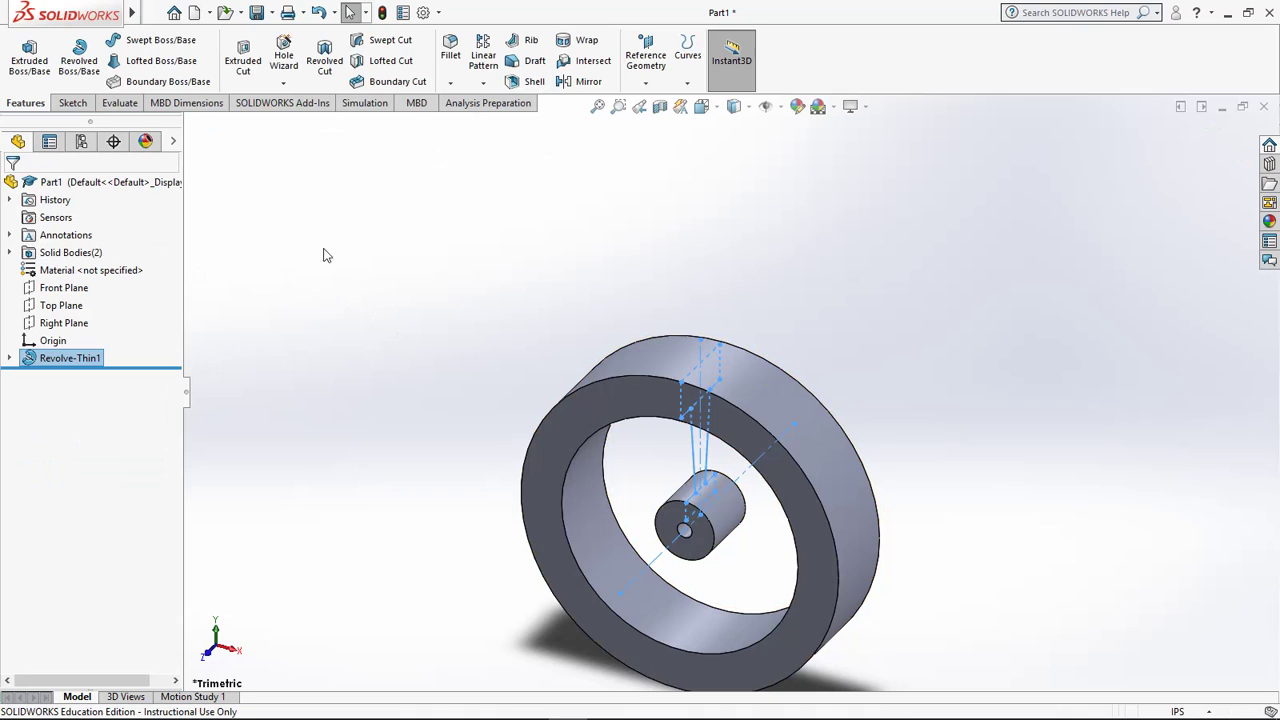
Step: Start a Revolved Boss/Base from Sketch1 with the tapered region between the rim and hub as its contour
left_click(79, 57)
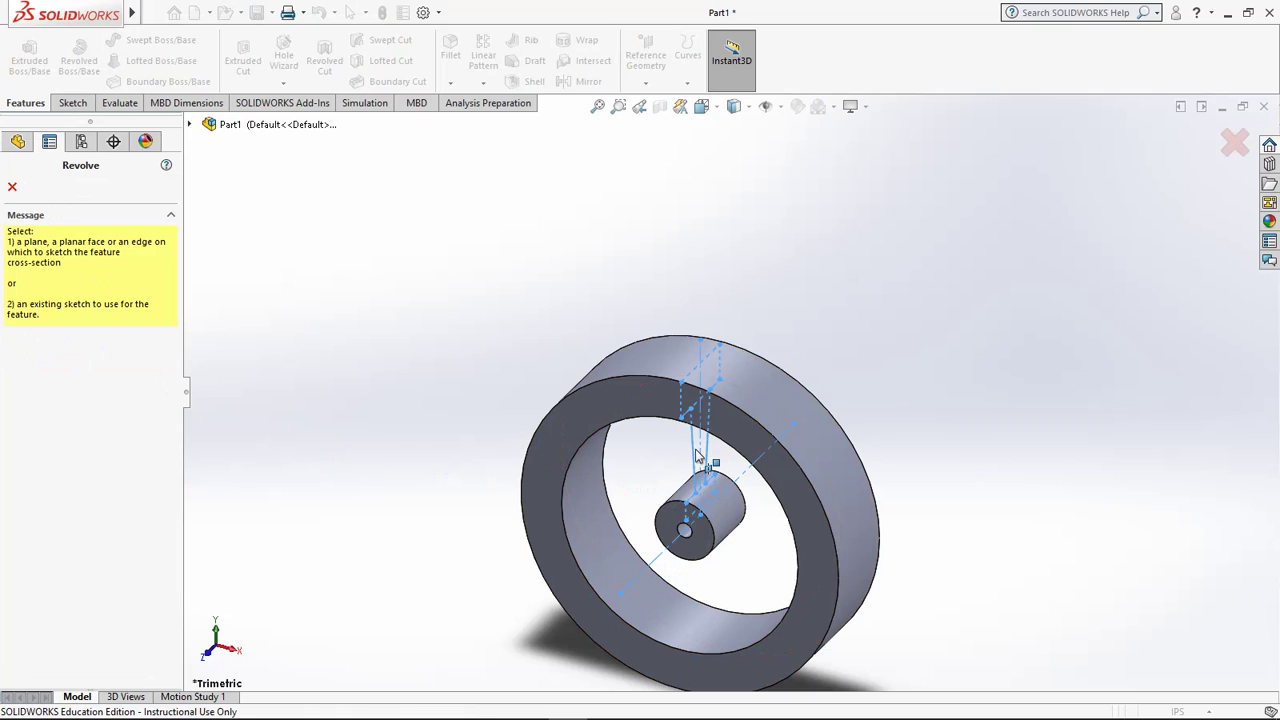
left_click(190, 124)
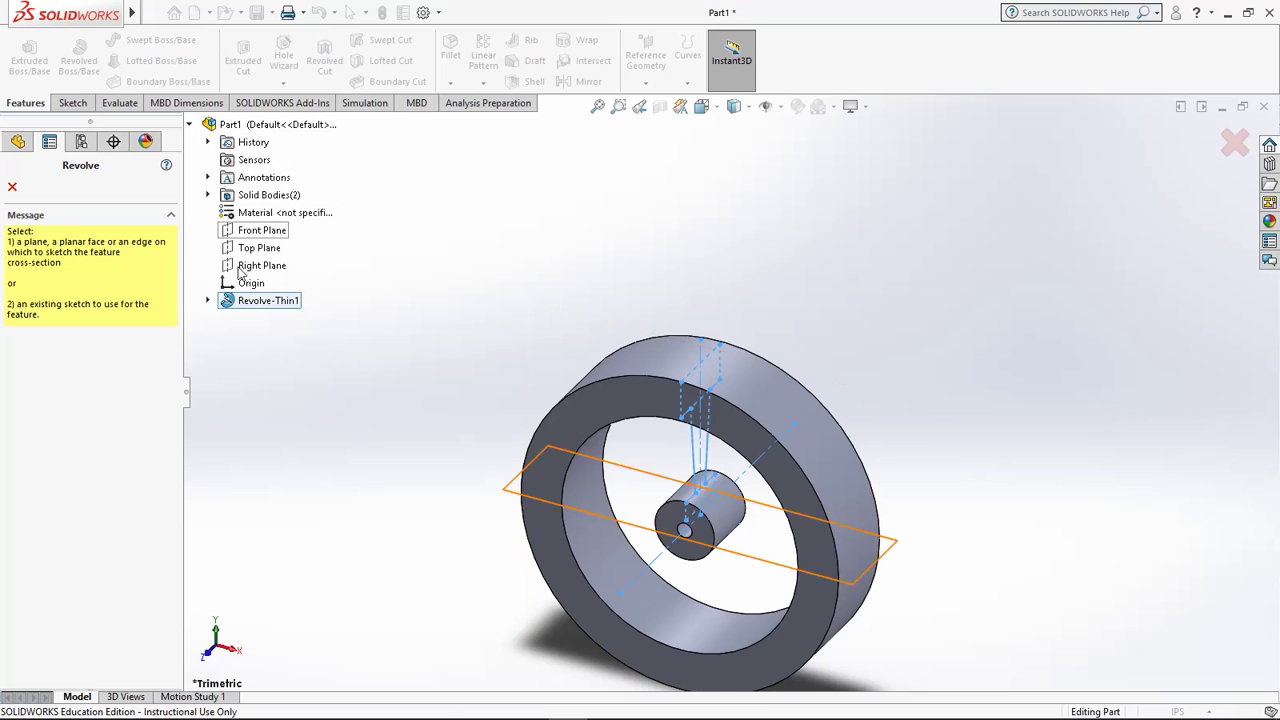
left_click(208, 301)
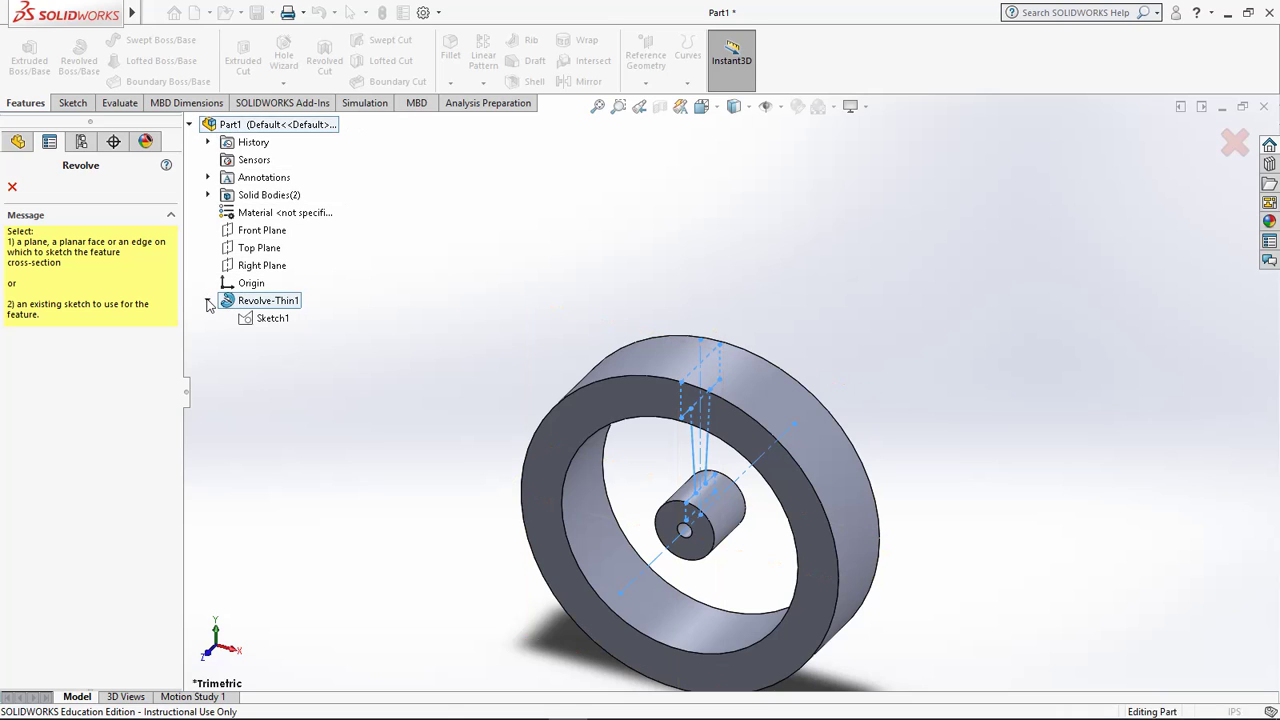
left_click(254, 325)
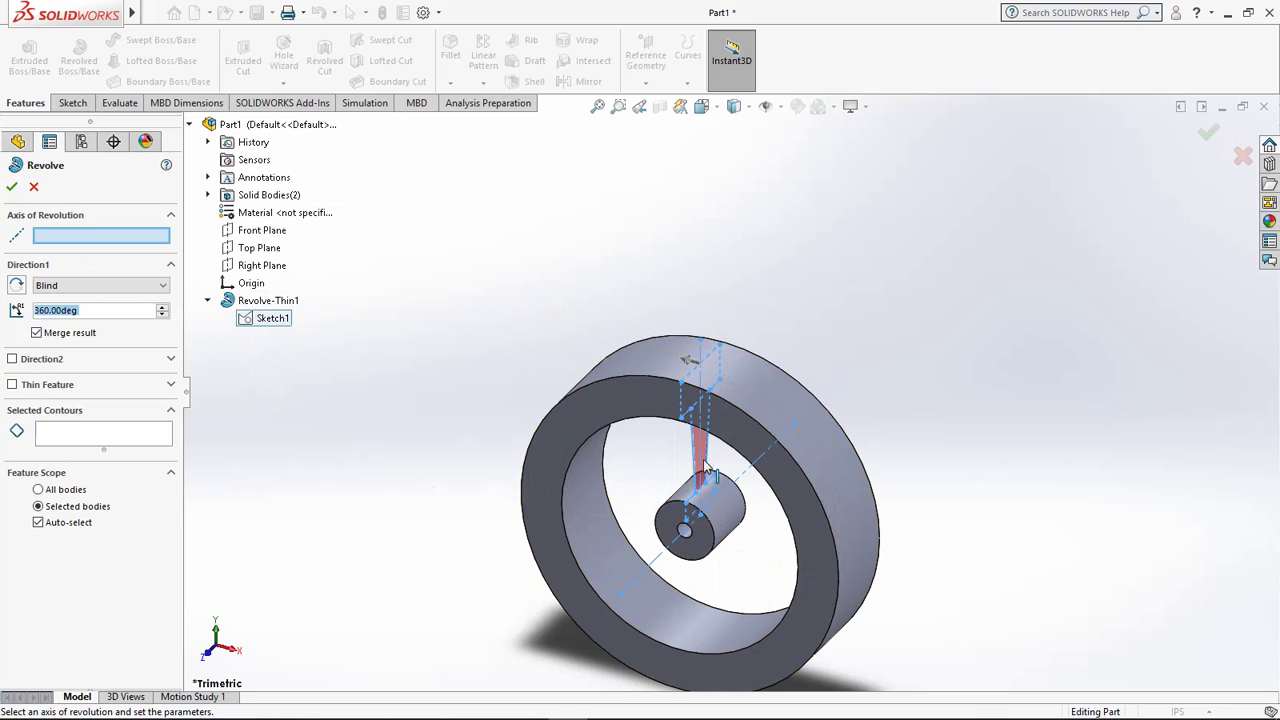
left_click(700, 455)
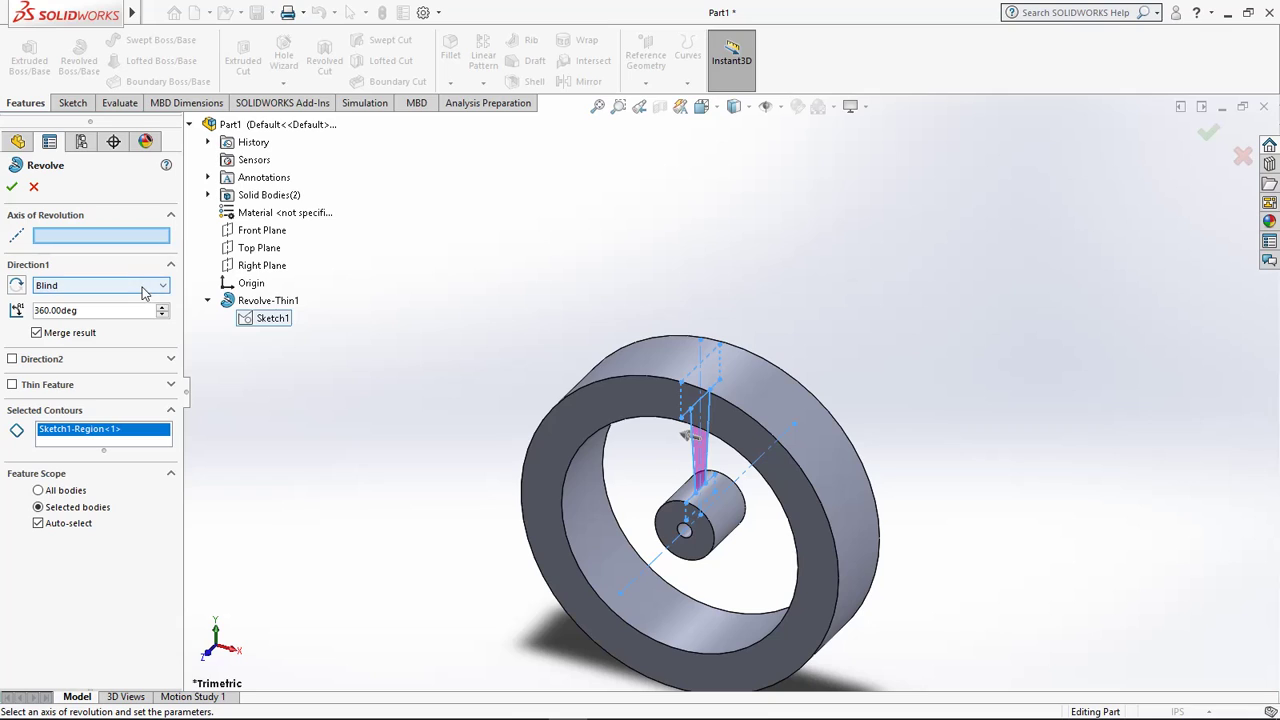
Step: Set the tapered spoke revolve's Direction 1 angle to 10°, keeping the Blind end type
left_click(139, 289)
left_click(139, 298)
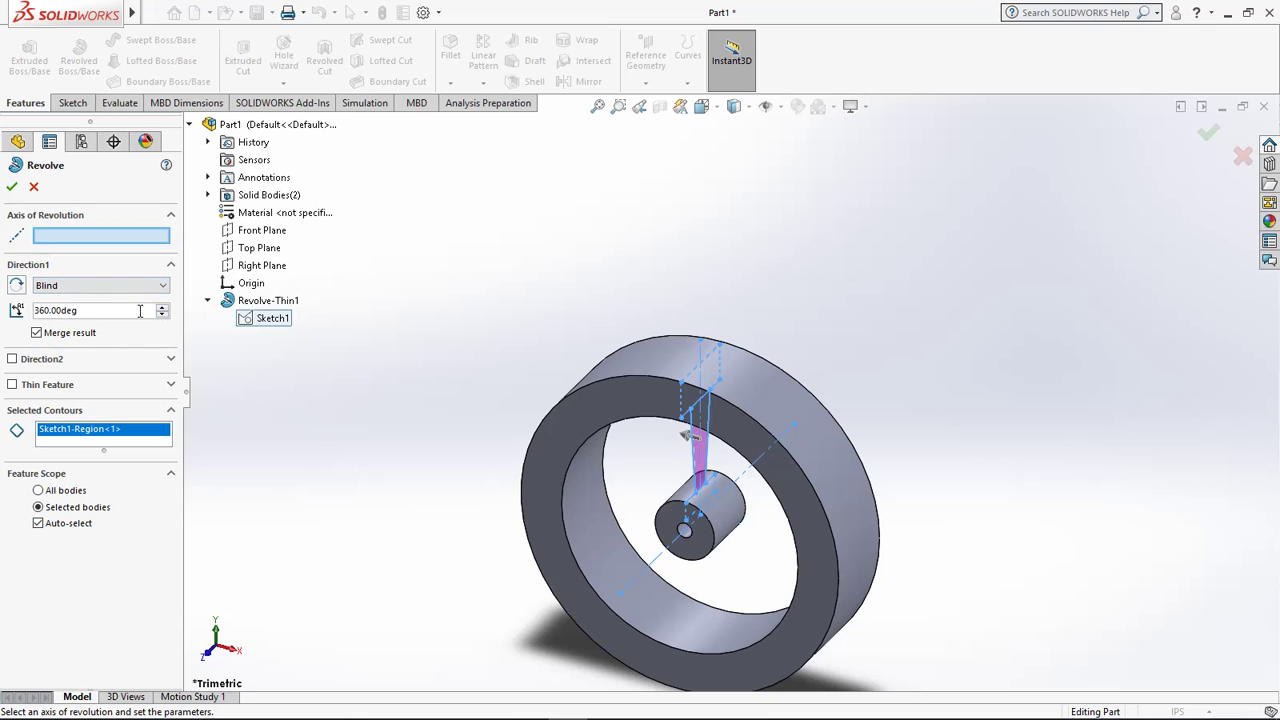
left_click_drag(77, 310, 8, 322)
type("10")
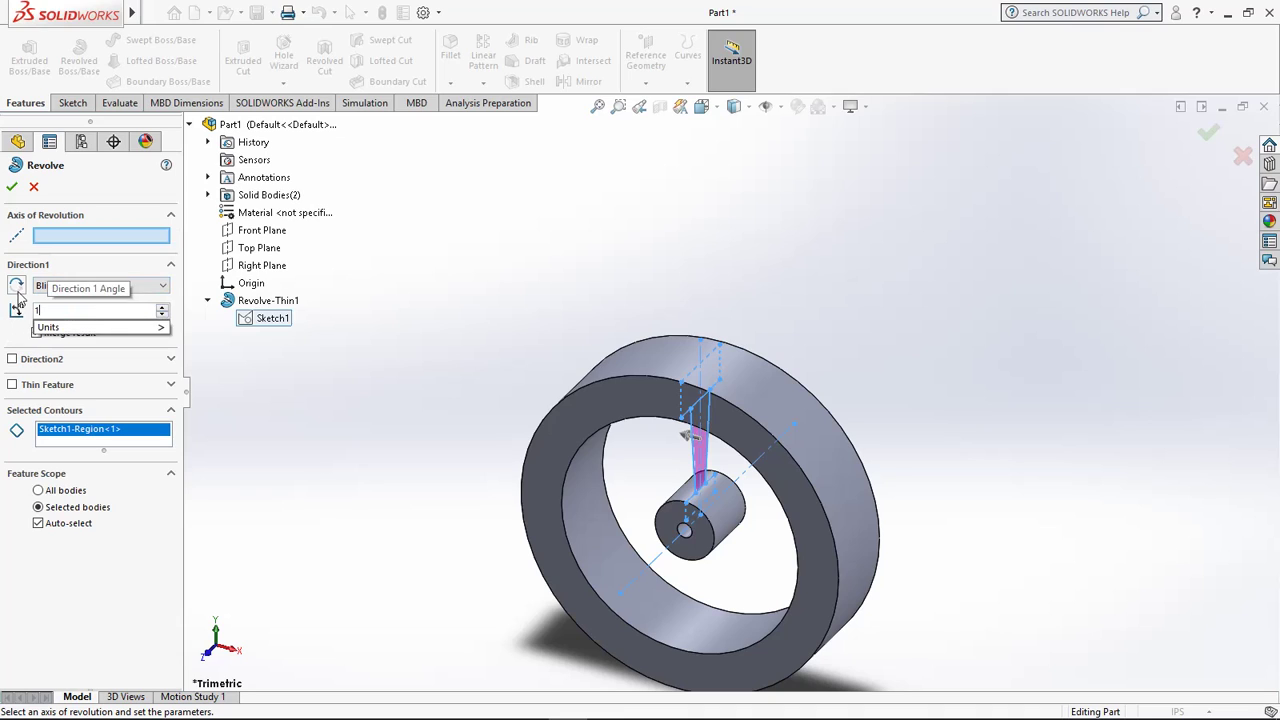
mouse_move(97, 330)
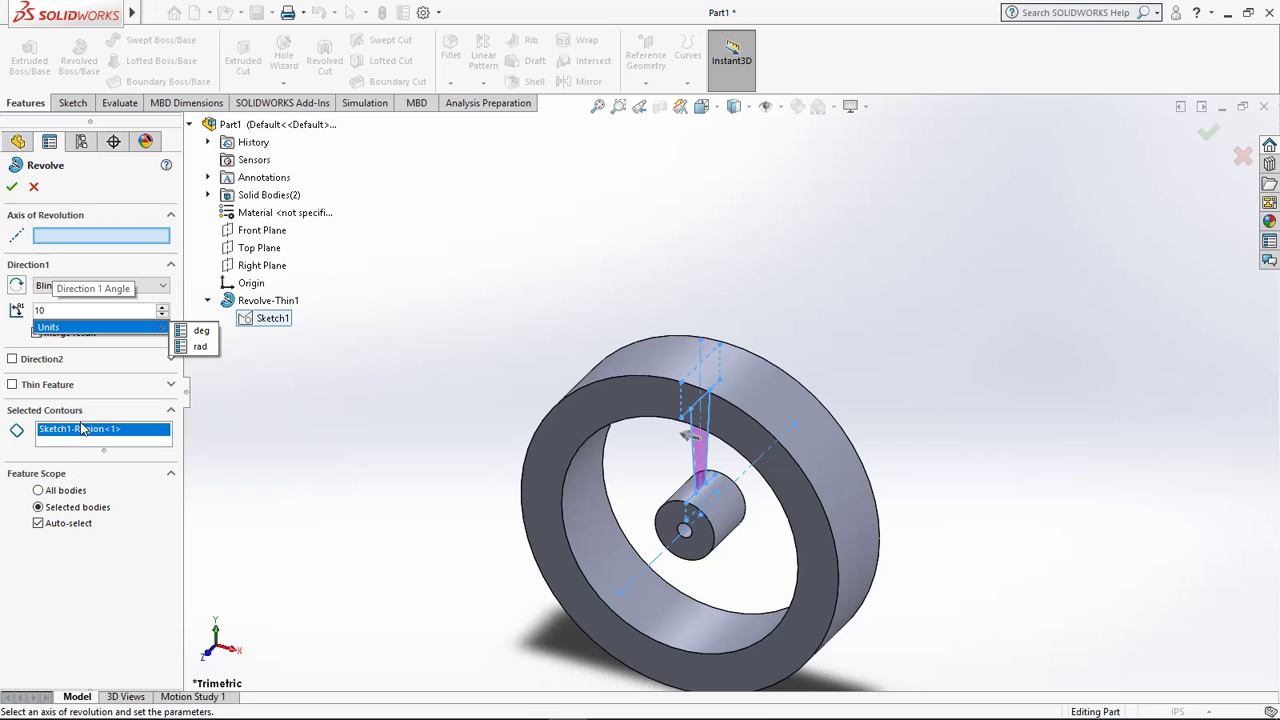
Step: Use the sketch's horizontal centerline as the revolve axis and complete the spoke with Direction 2 enabled at 10°
left_click(64, 242)
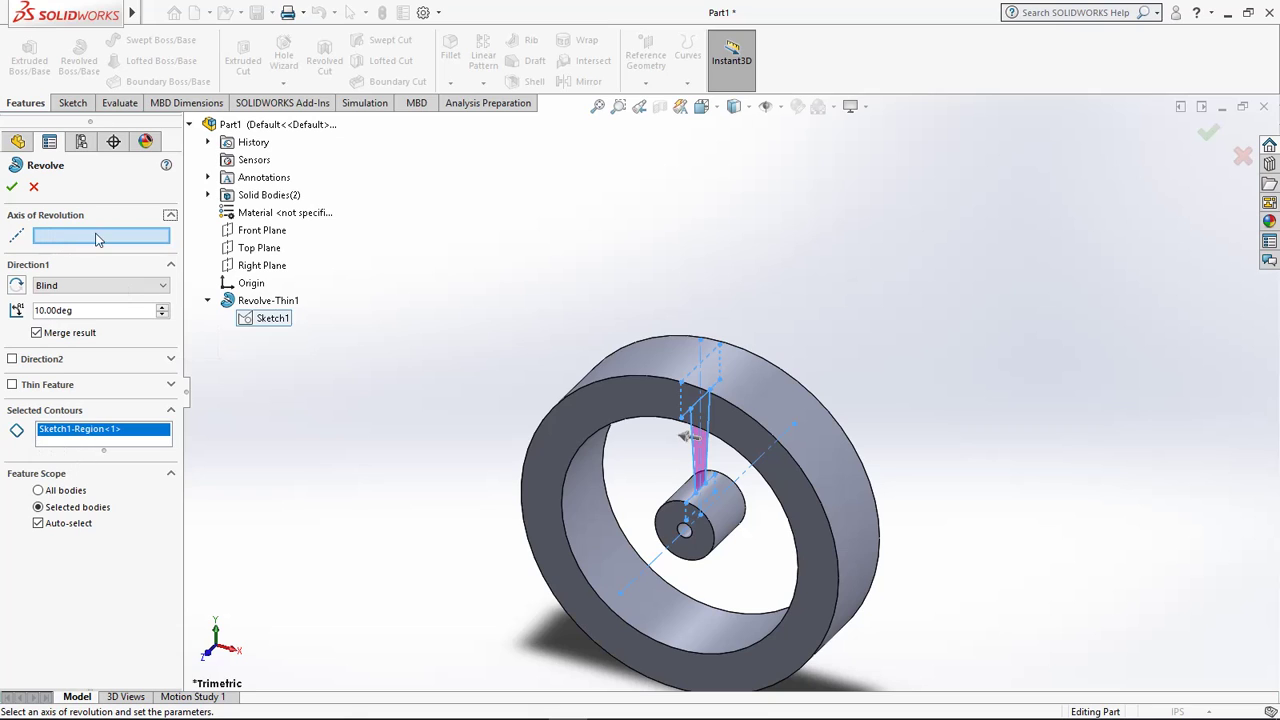
left_click(664, 562)
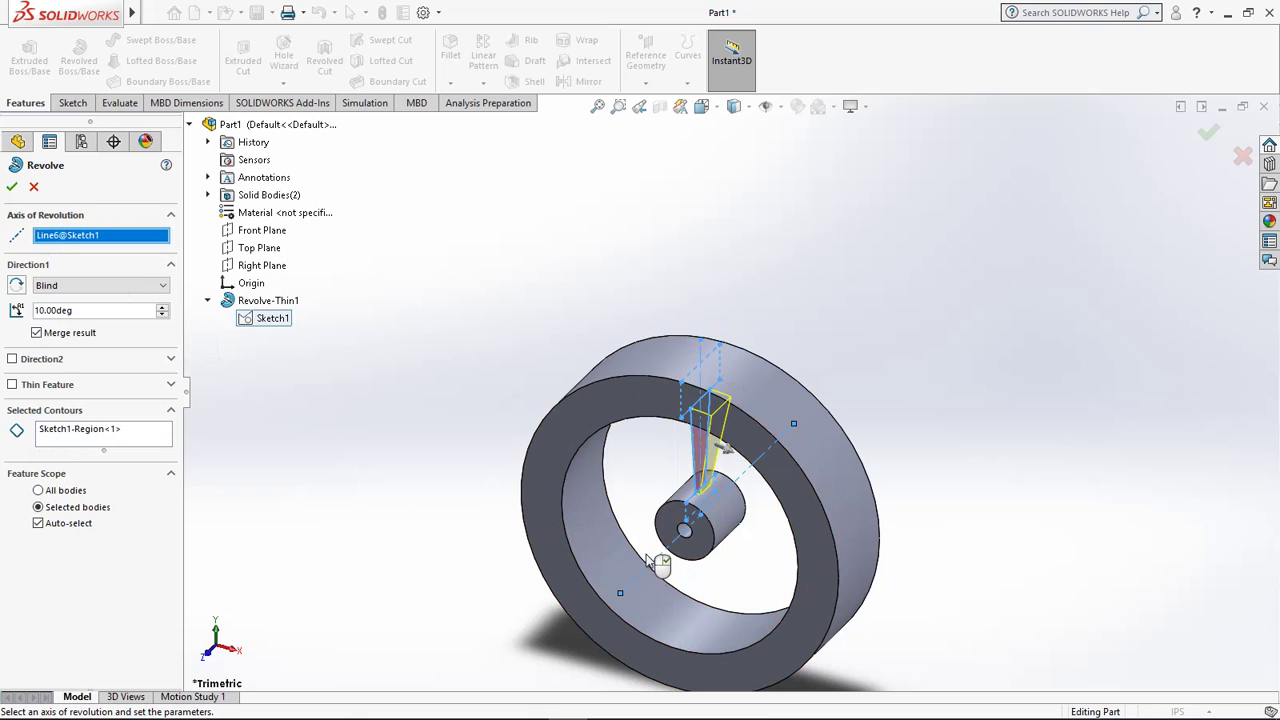
left_click(41, 360)
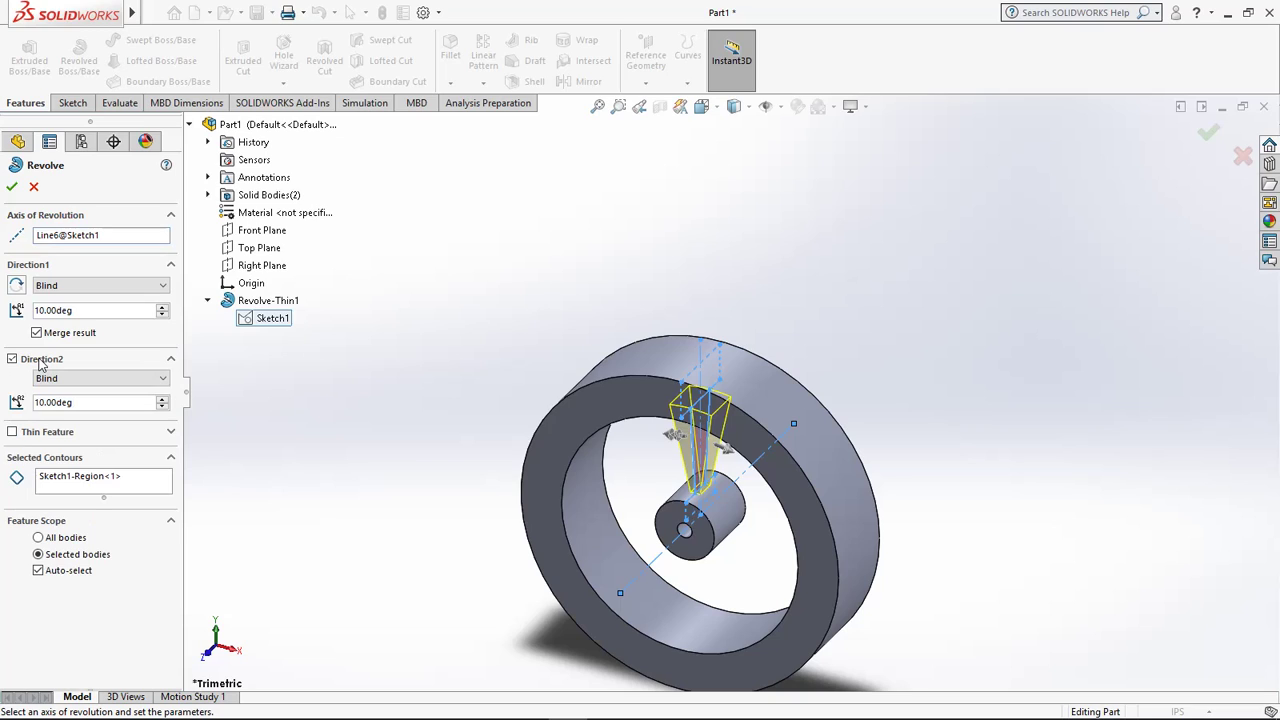
left_click(11, 187)
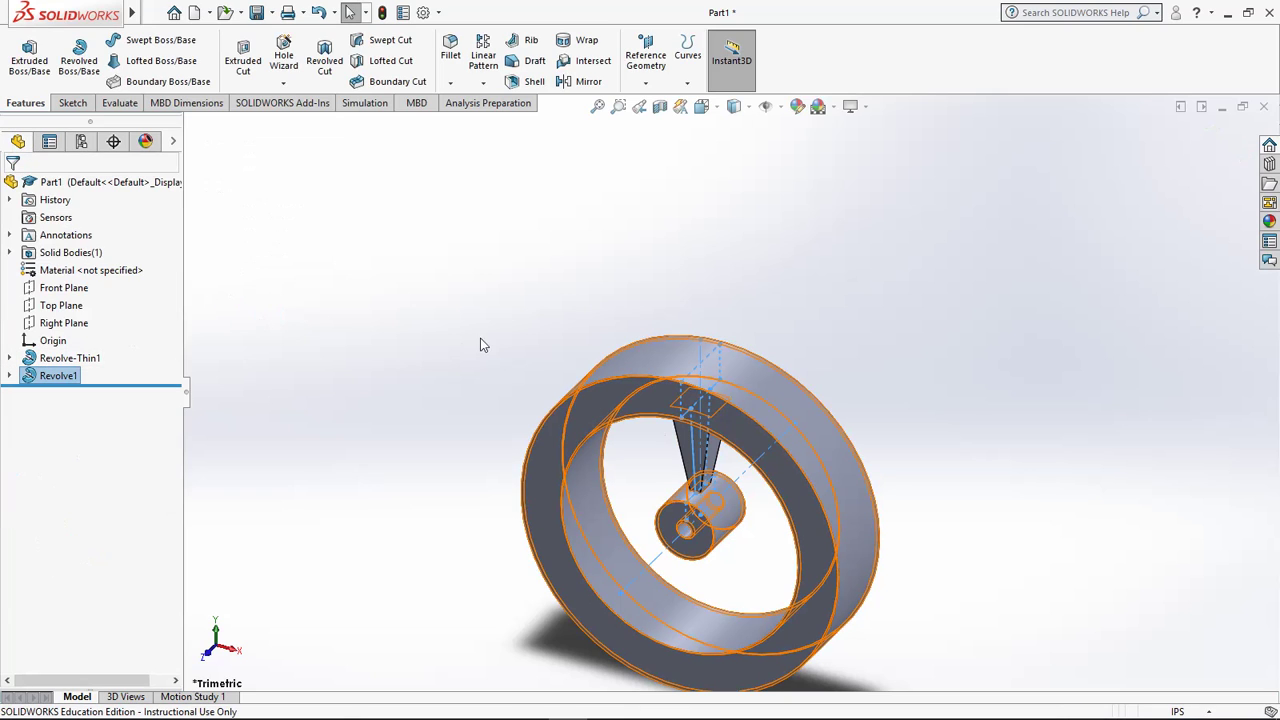
Step: Set up a circular pattern of the Revolve1 spoke about the hub's bore face, replacing Sketch1 as the direction reference
left_click(37, 378)
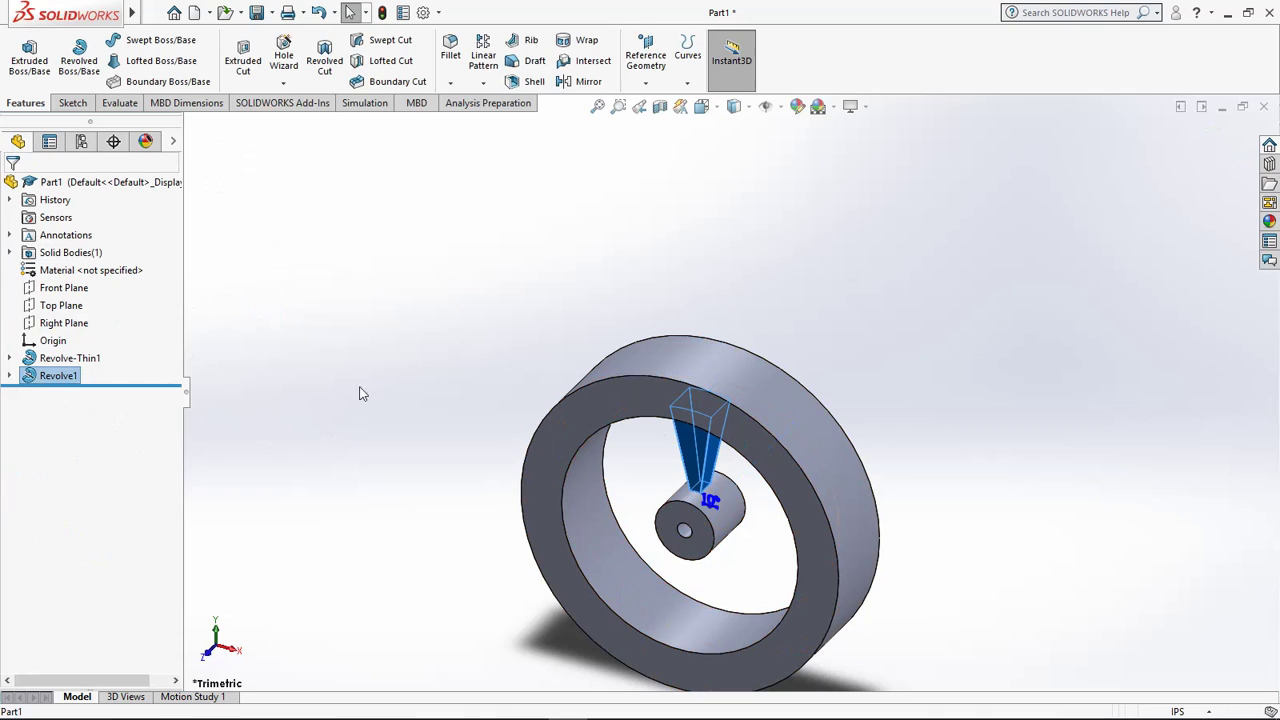
left_click(484, 82)
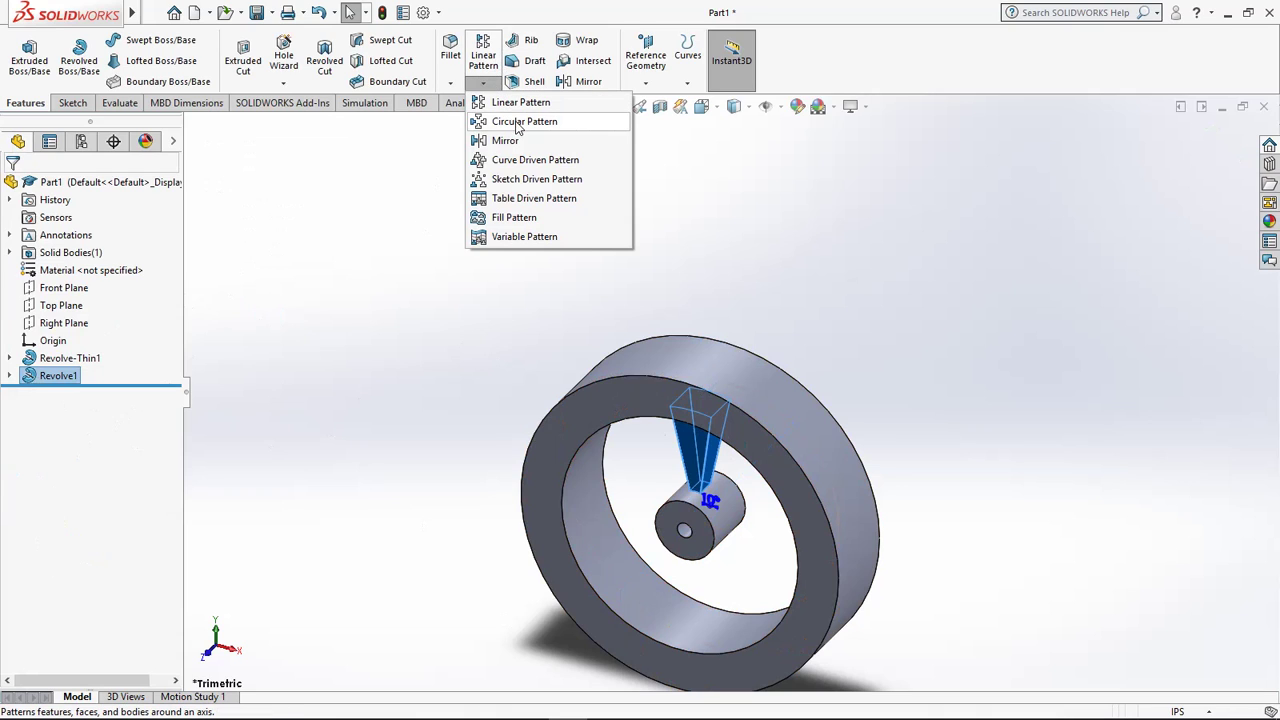
left_click(517, 123)
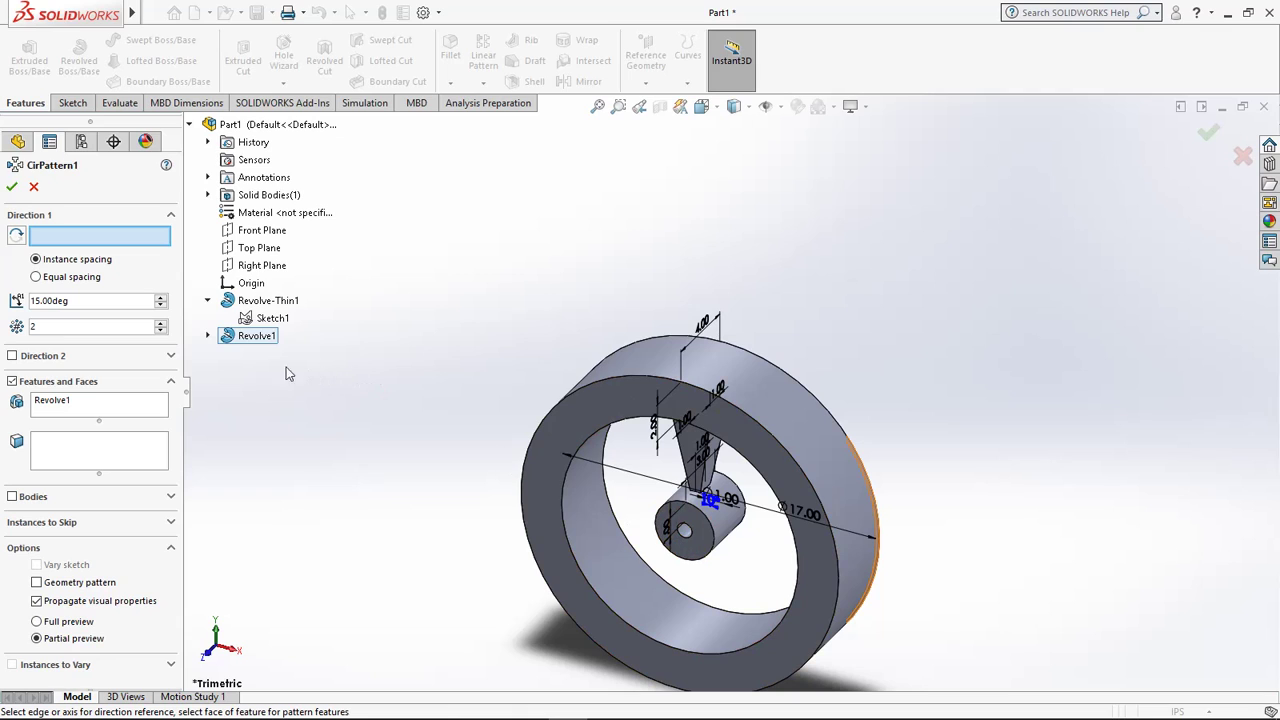
left_click(262, 322)
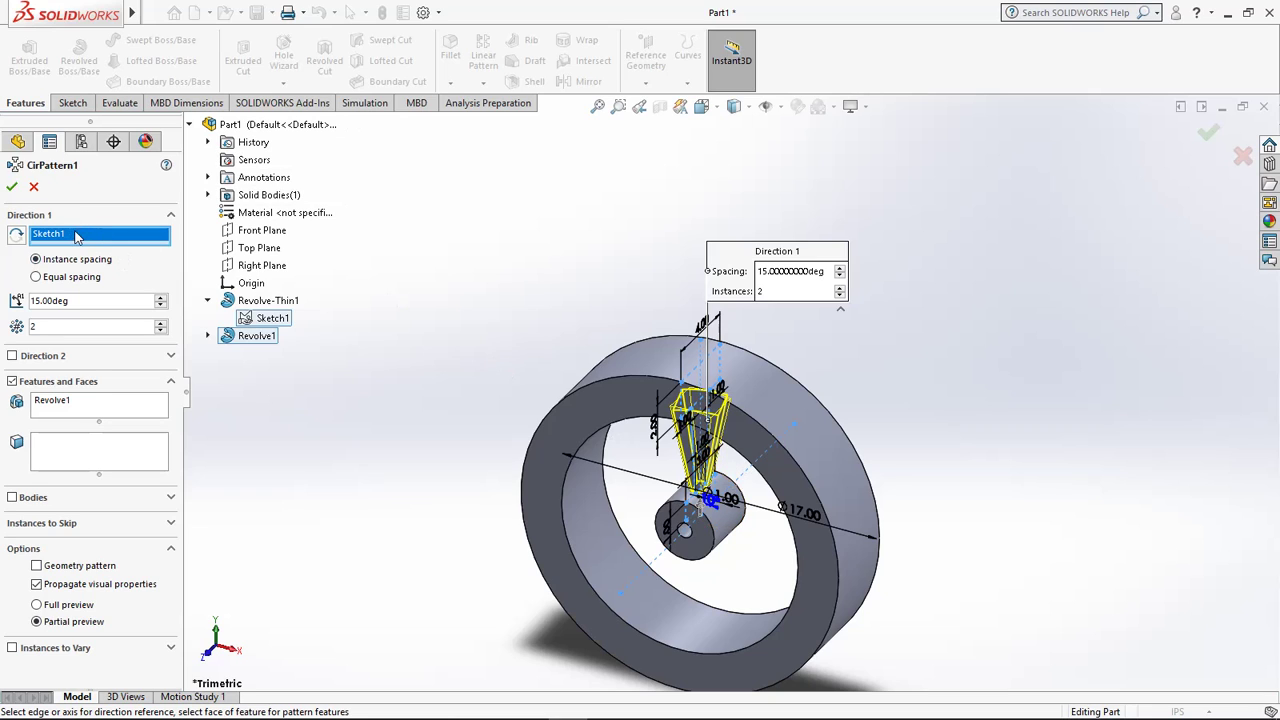
key("Delete")
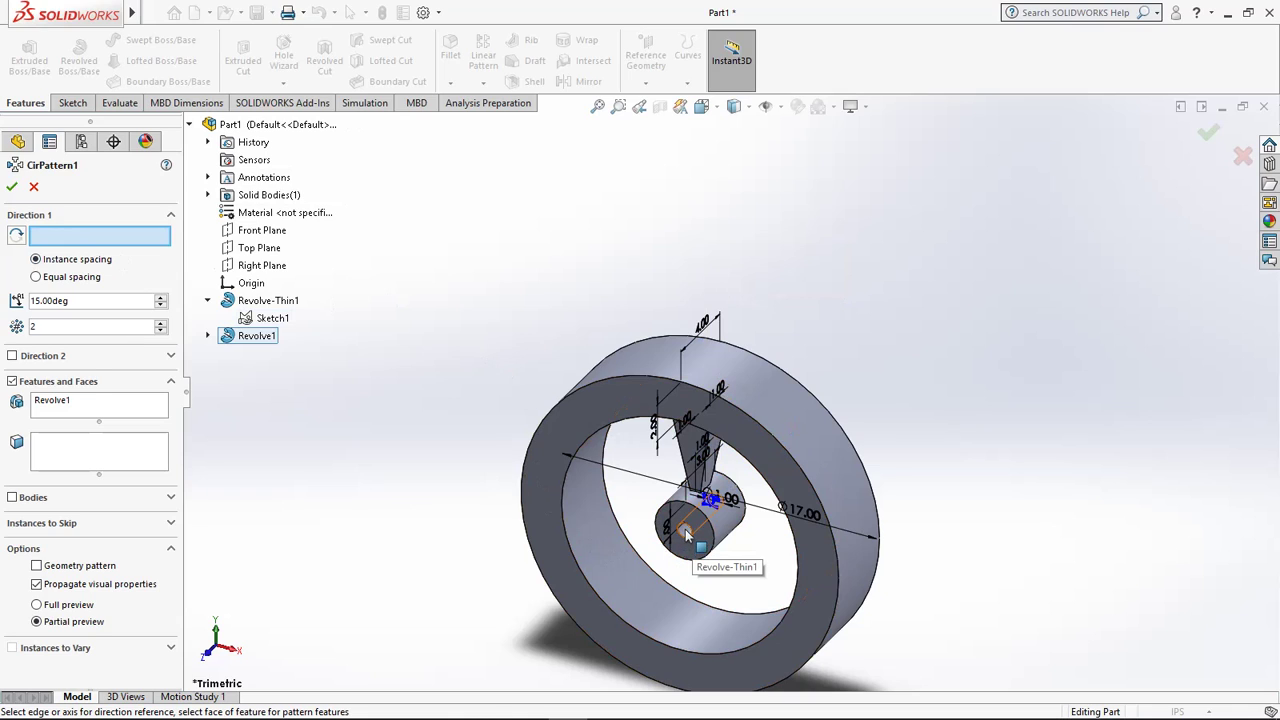
left_click(686, 535)
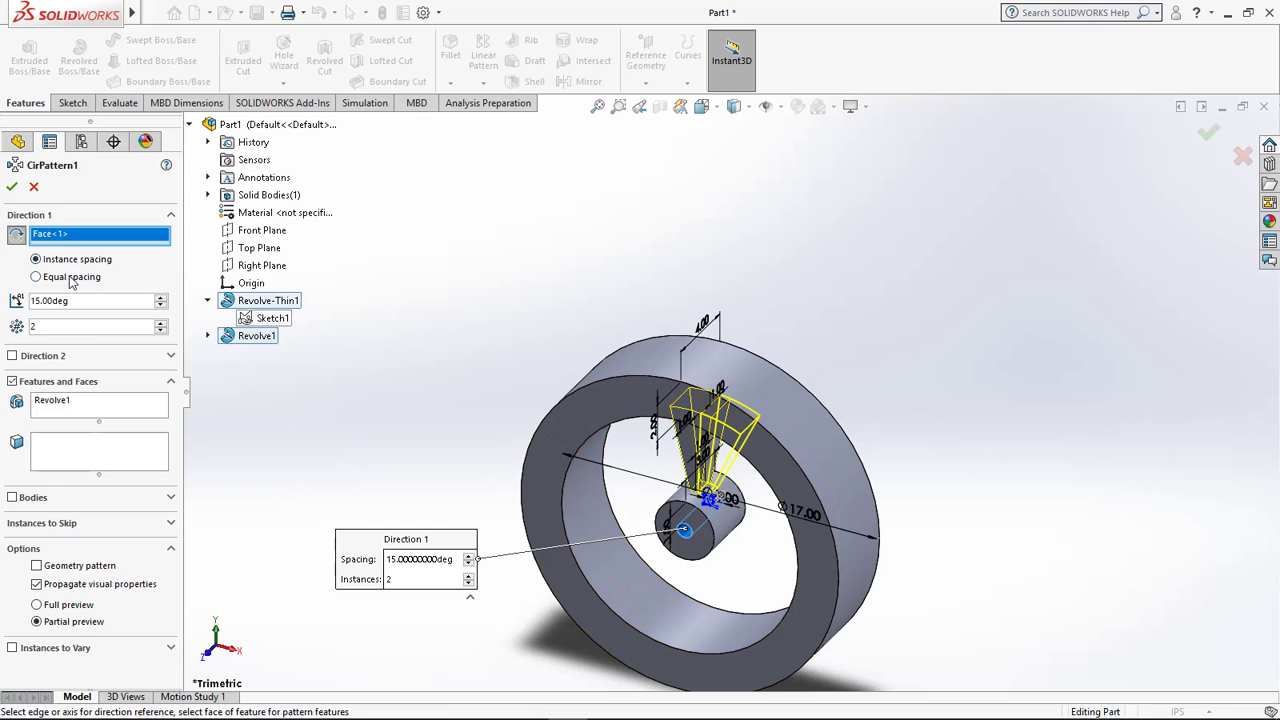
Step: Complete the circular pattern with 5 equally spaced spokes over 360°
left_click(71, 280)
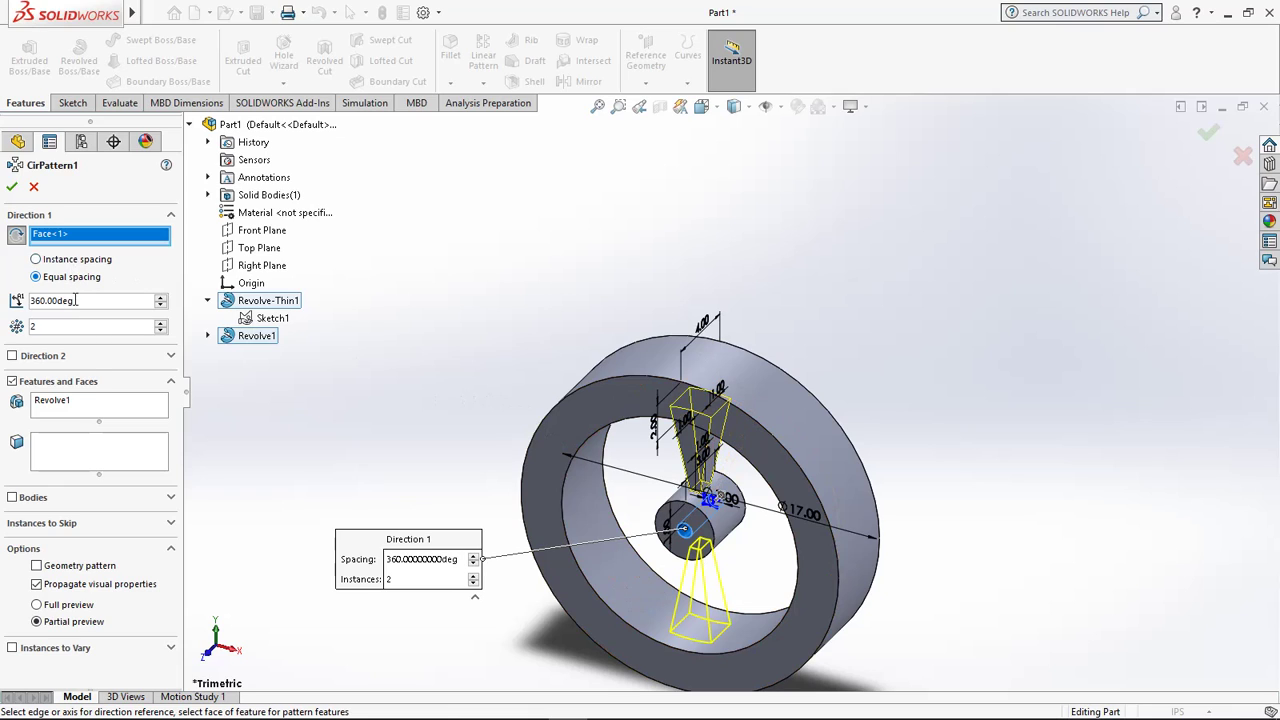
key("Tab")
type("5")
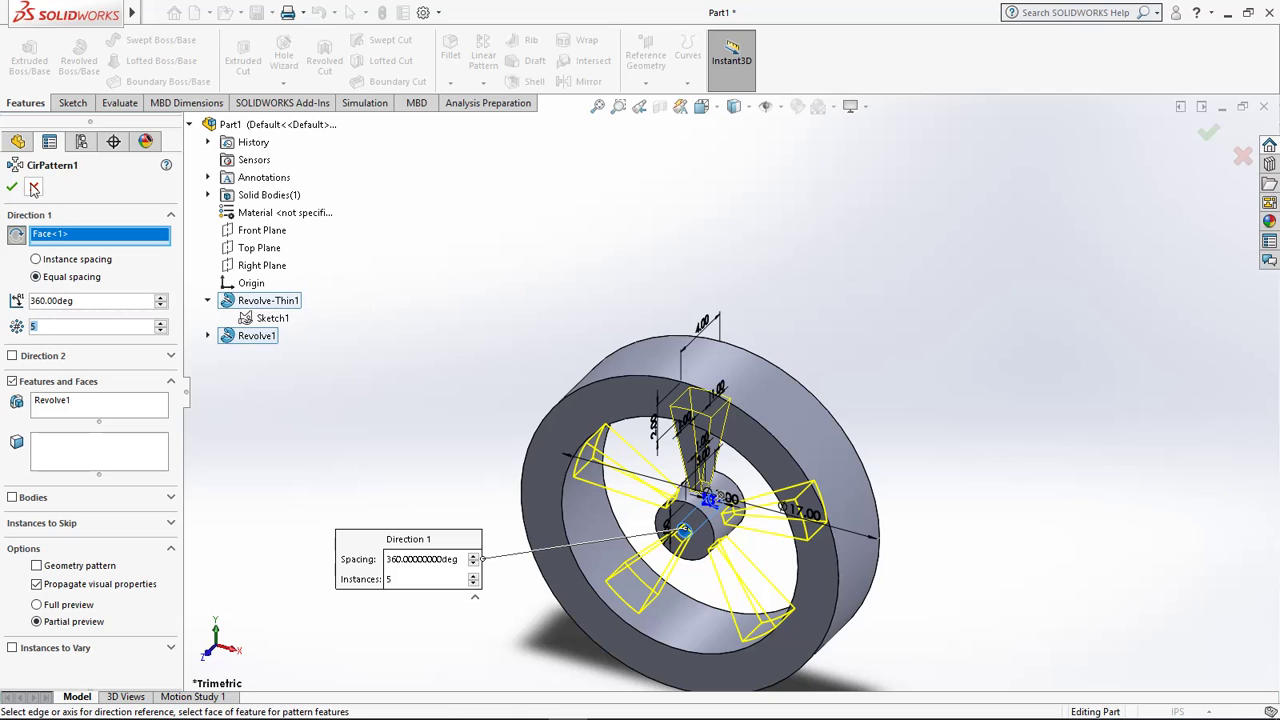
key("Return")
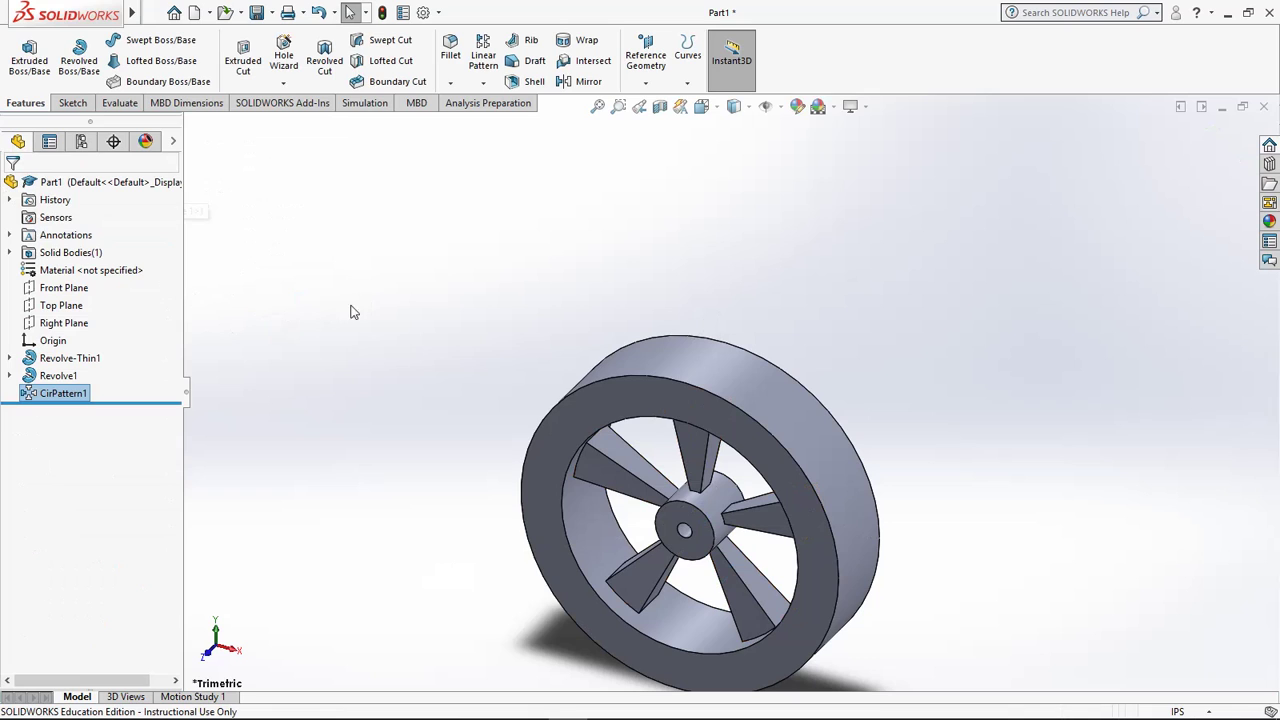
middle_click_drag(872, 416, 868, 361)
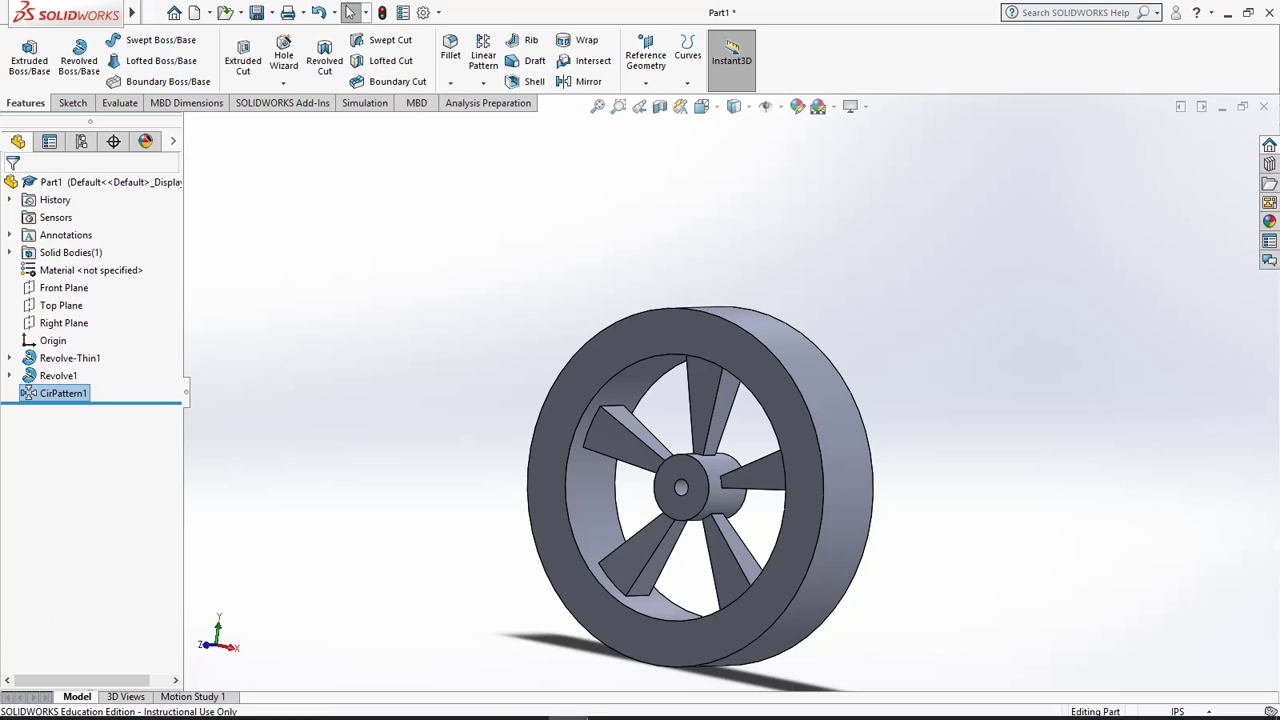
mouse_move(449, 692)
right_mouse_down()
mouse_move(466, 660)
mouse_move(471, 700)
right_mouse_up()
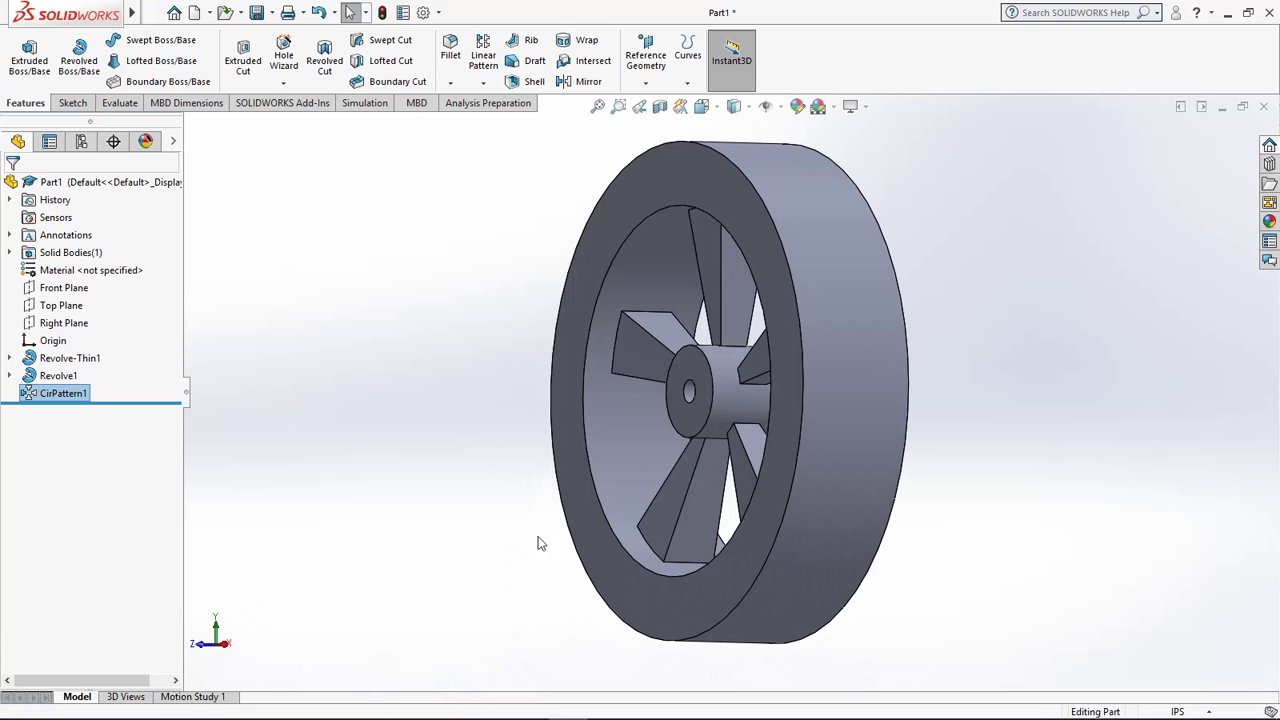
mouse_move(491, 420)
middle_click_drag(491, 420, 797, 464)
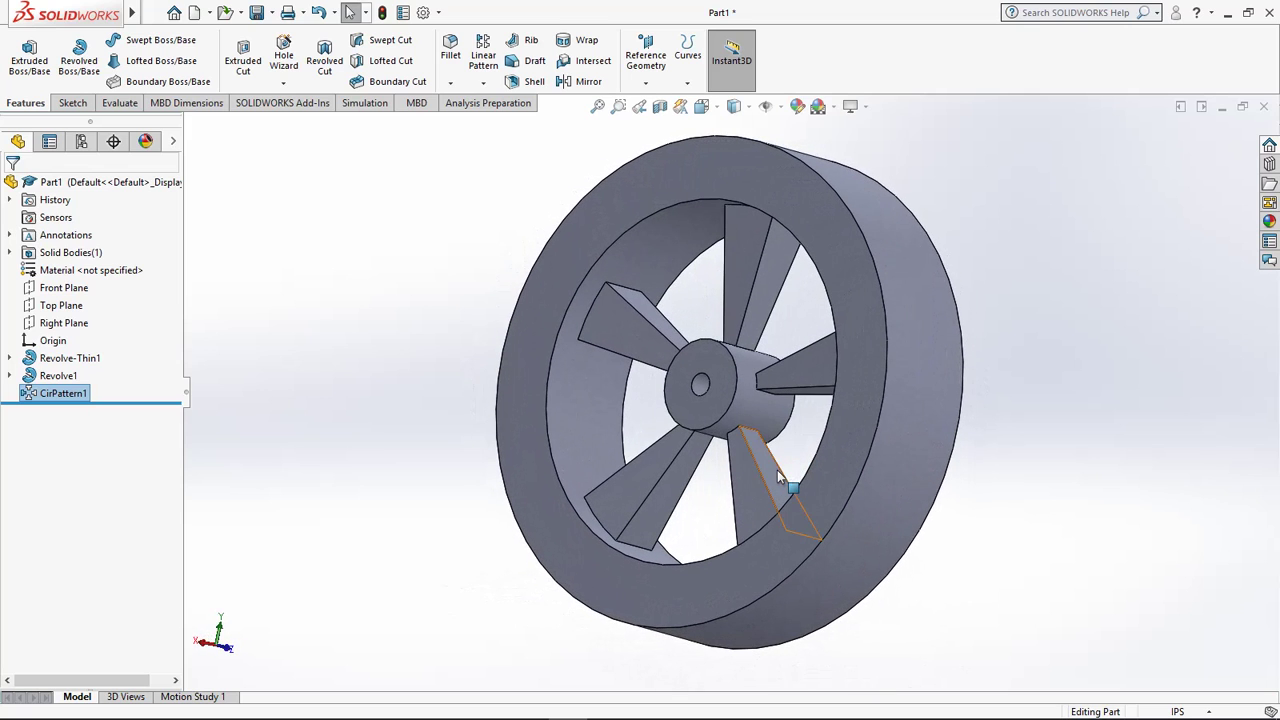